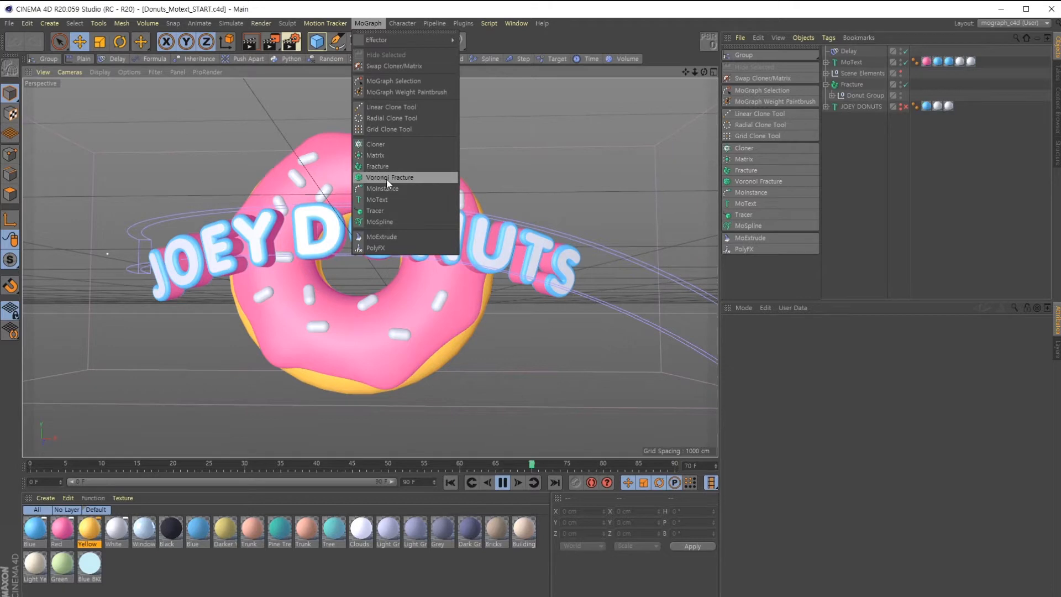
Look over the available MoGraph effectors and stop the donut scene's animation playback.
mouse_move(424, 39)
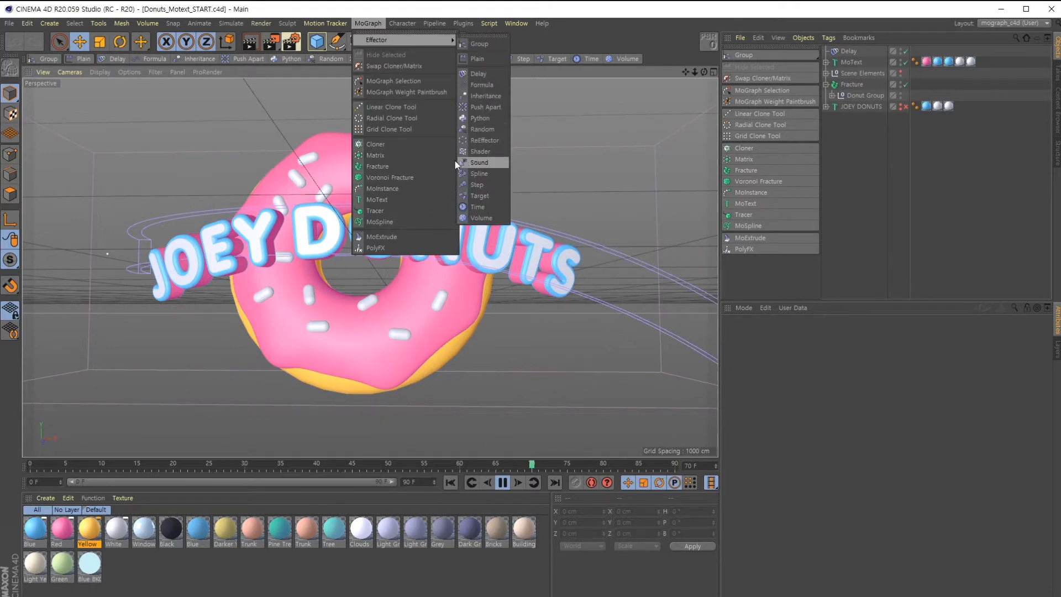
click(400, 5)
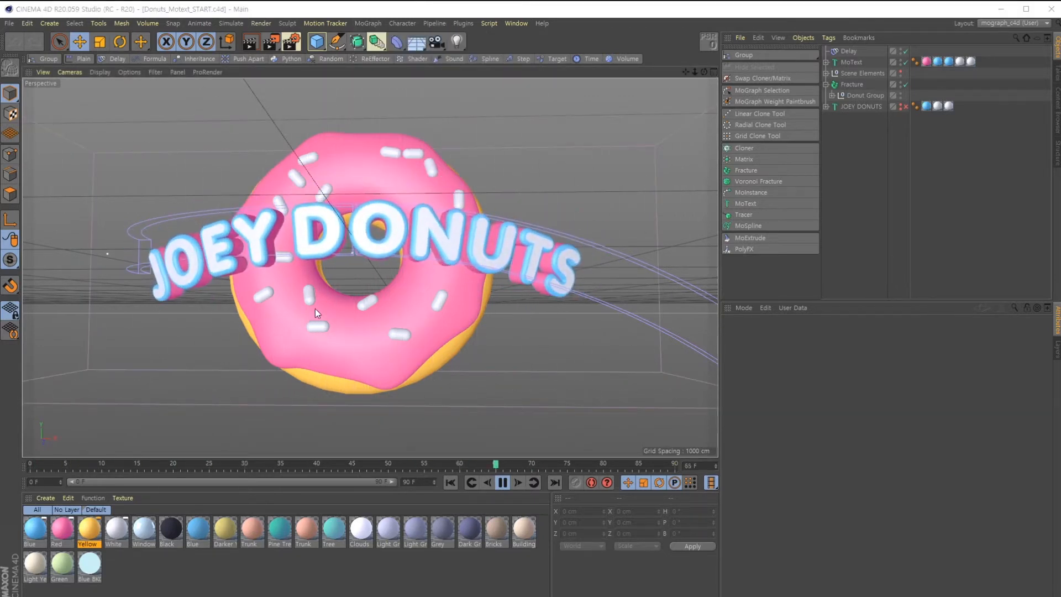
click(503, 486)
Switch to File Explorer, preview the VAG-Rundschrift-D_47301 font file, and close the preview.
drag(1060, 203, 541, 83)
click(497, 235)
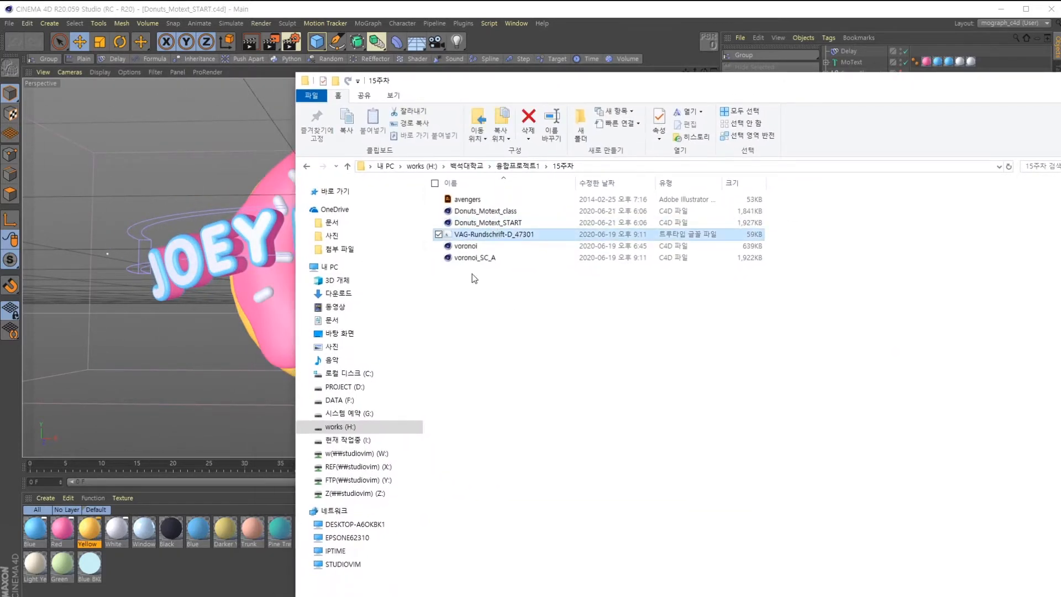
double_click(517, 235)
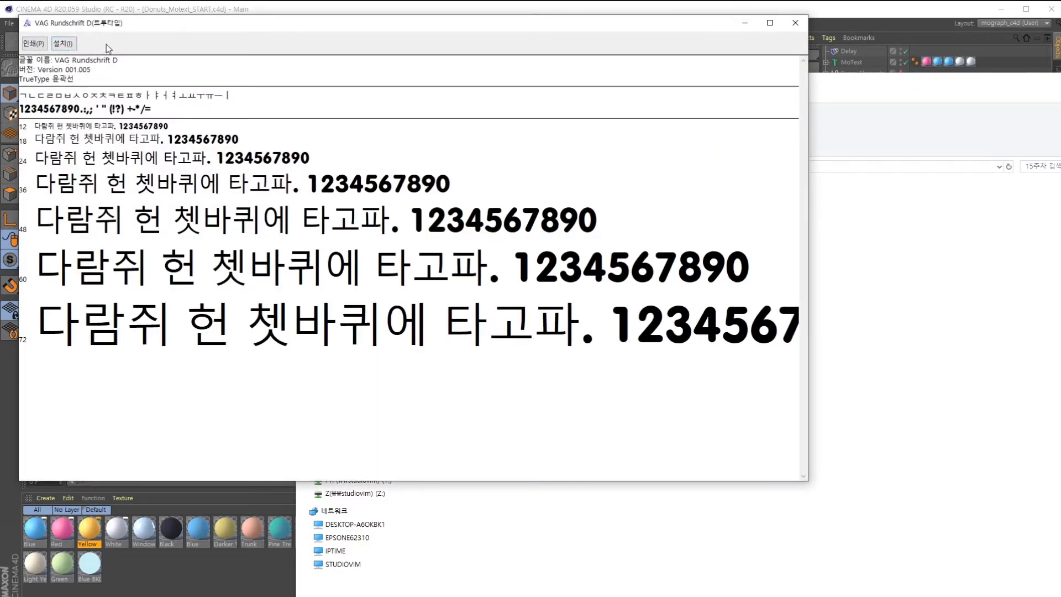
drag(243, 25, 245, 60)
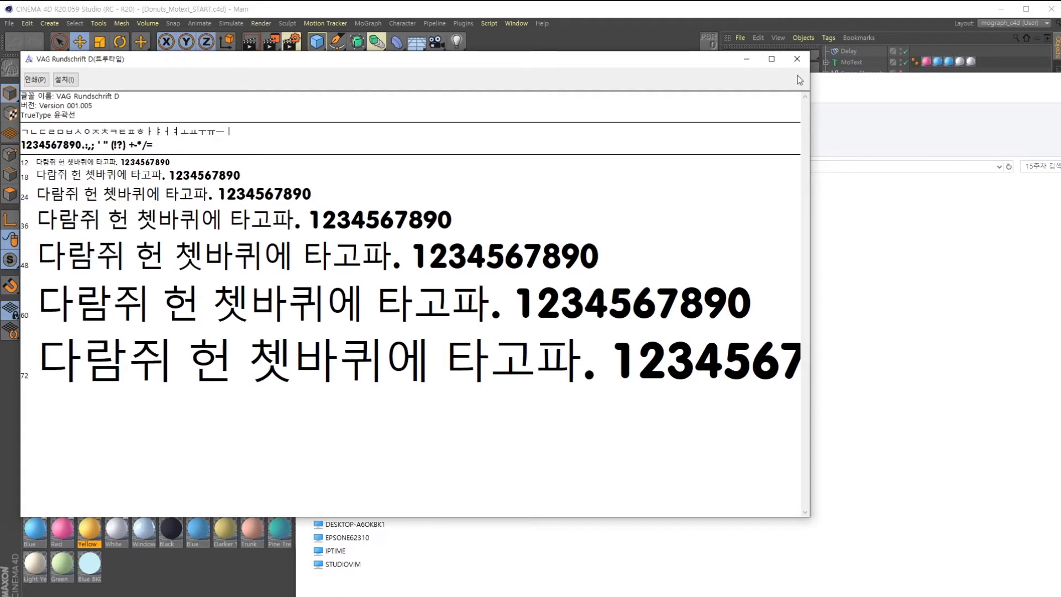
click(797, 58)
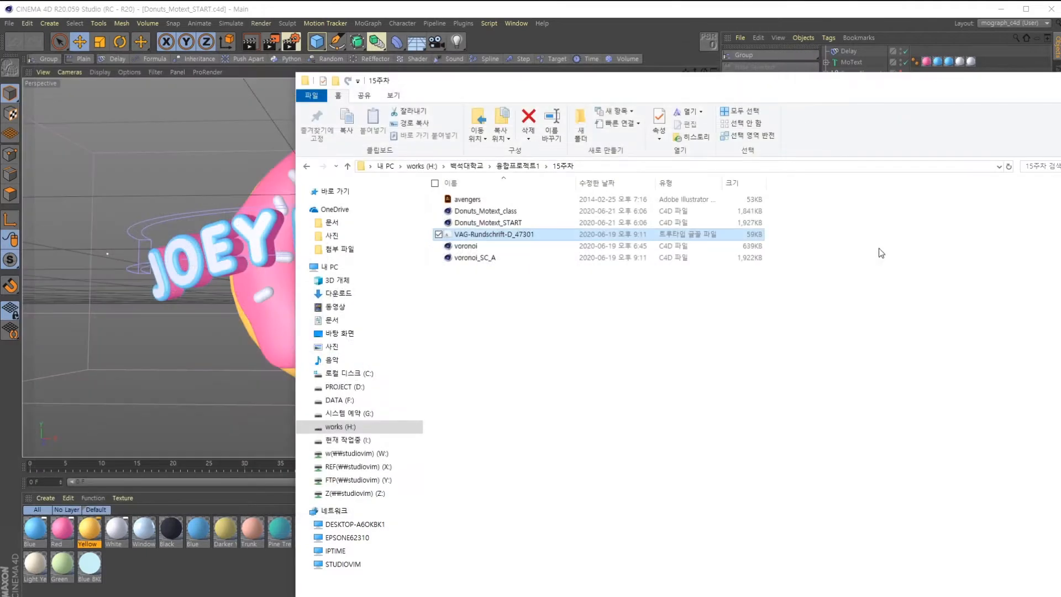
Point out the Donuts_Motext_START file, return to Cinema 4D, and scrub the animation to frame 41.
click(513, 223)
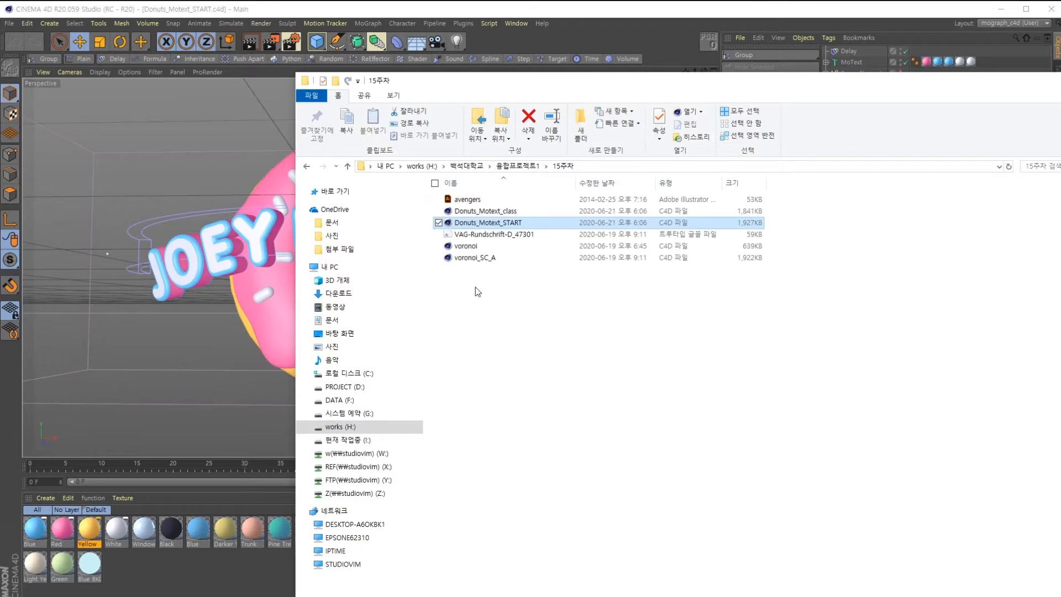
click(483, 2)
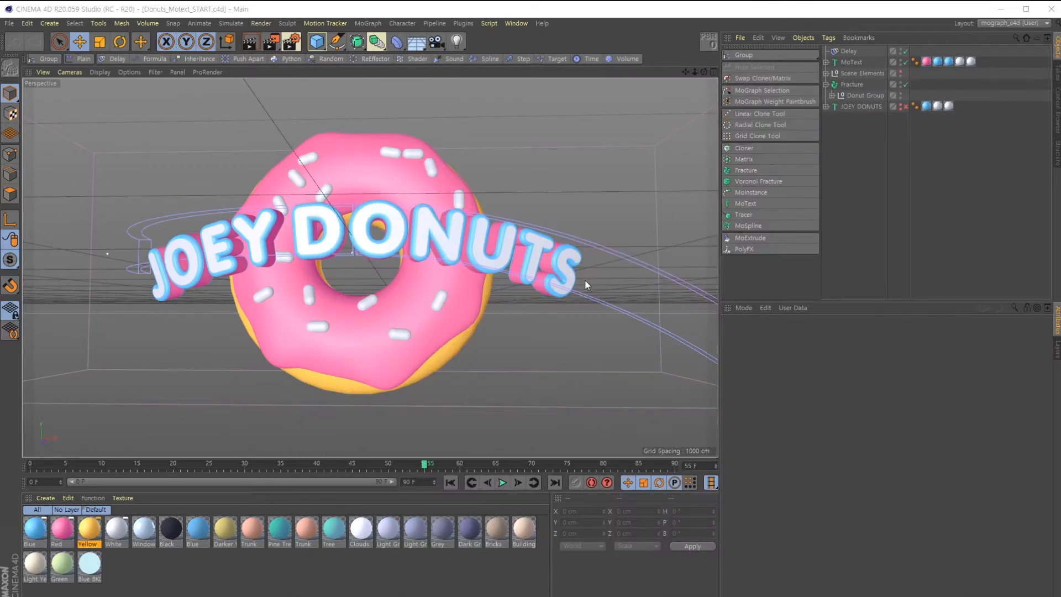
drag(307, 466, 323, 496)
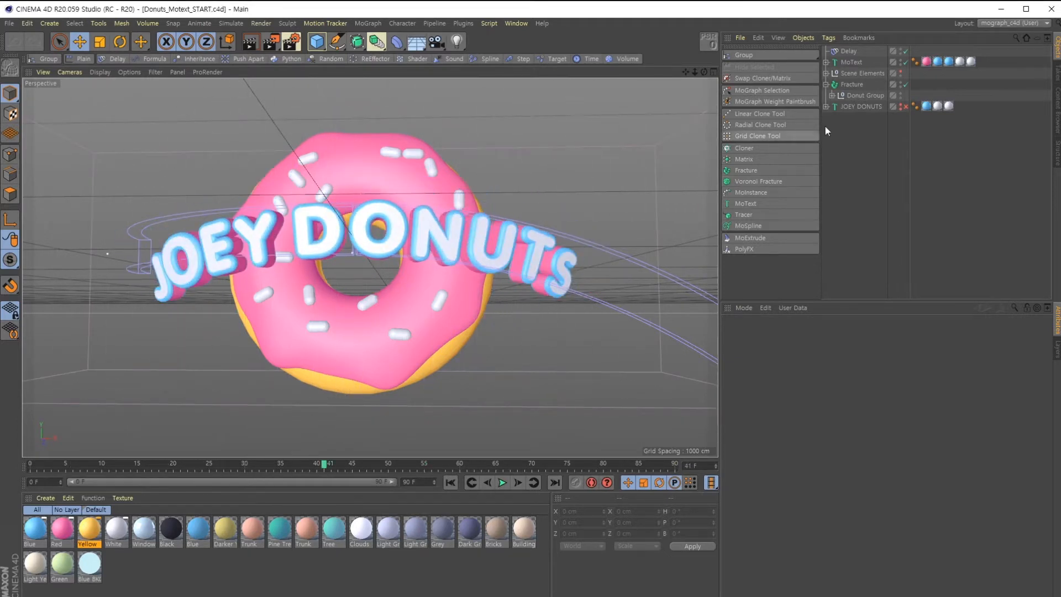
Enable the hidden JOEY DONUTS MoText object and its child deformers, and delete the whole object.
click(843, 108)
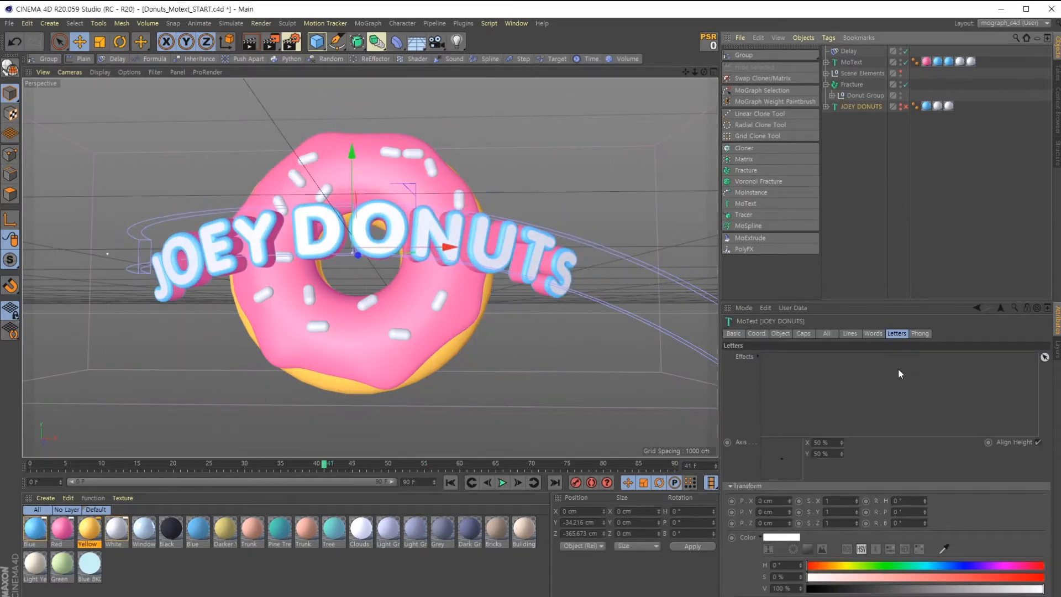
click(826, 107)
click(906, 119)
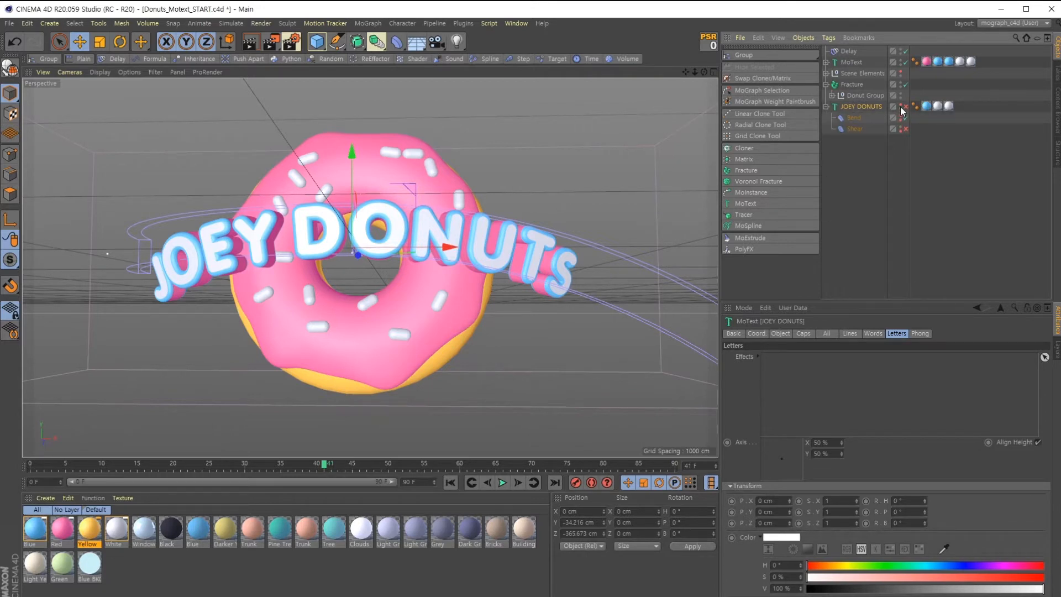
click(901, 108)
click(901, 108)
click(905, 119)
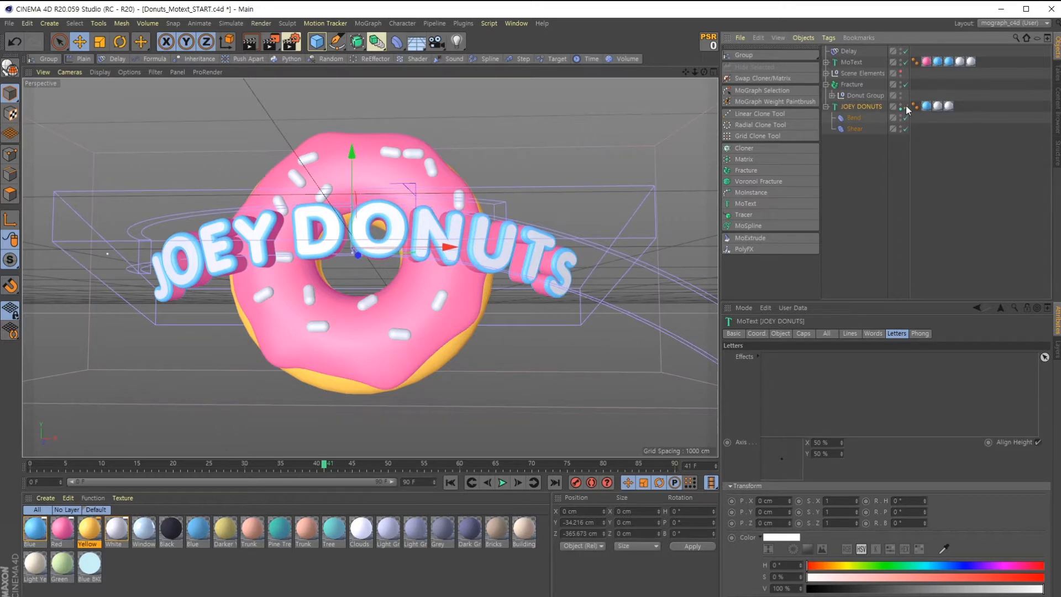
click(905, 128)
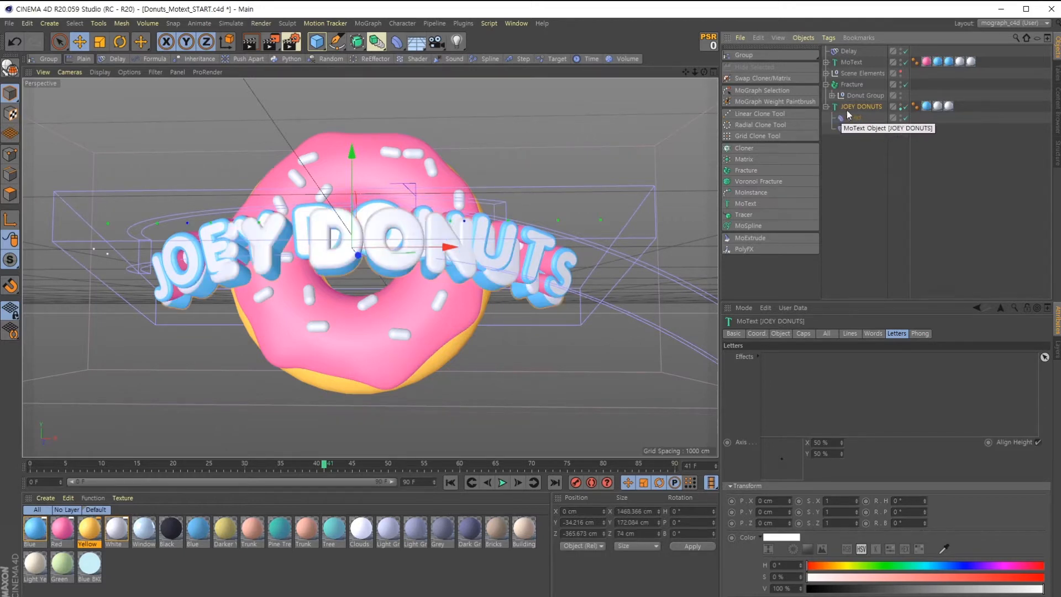
key(Delete)
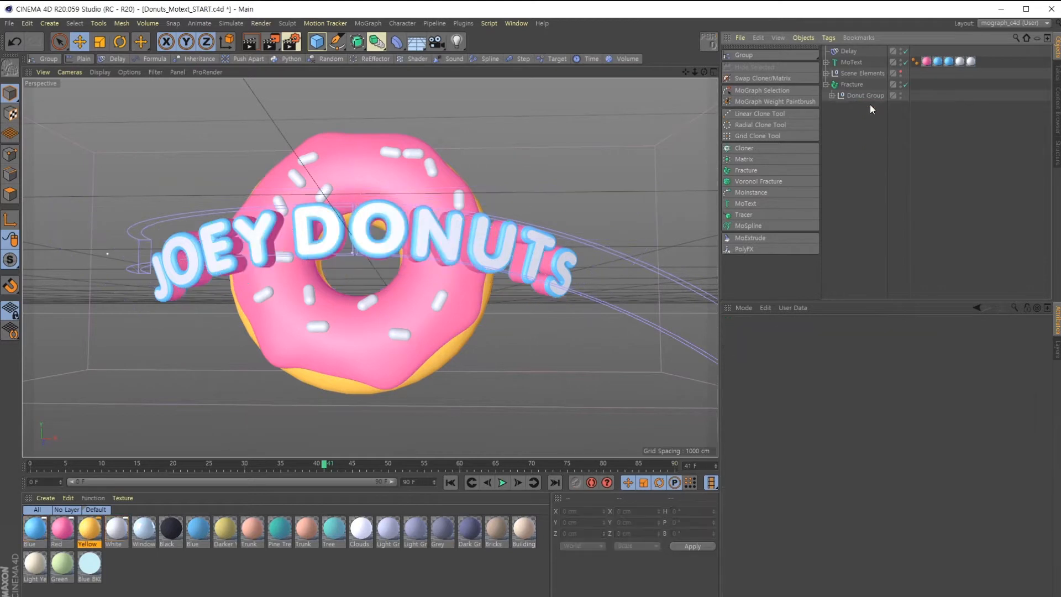
Examine the remaining MoText object's children and the effectors assigned at its lines, words and letters levels.
click(856, 62)
click(826, 62)
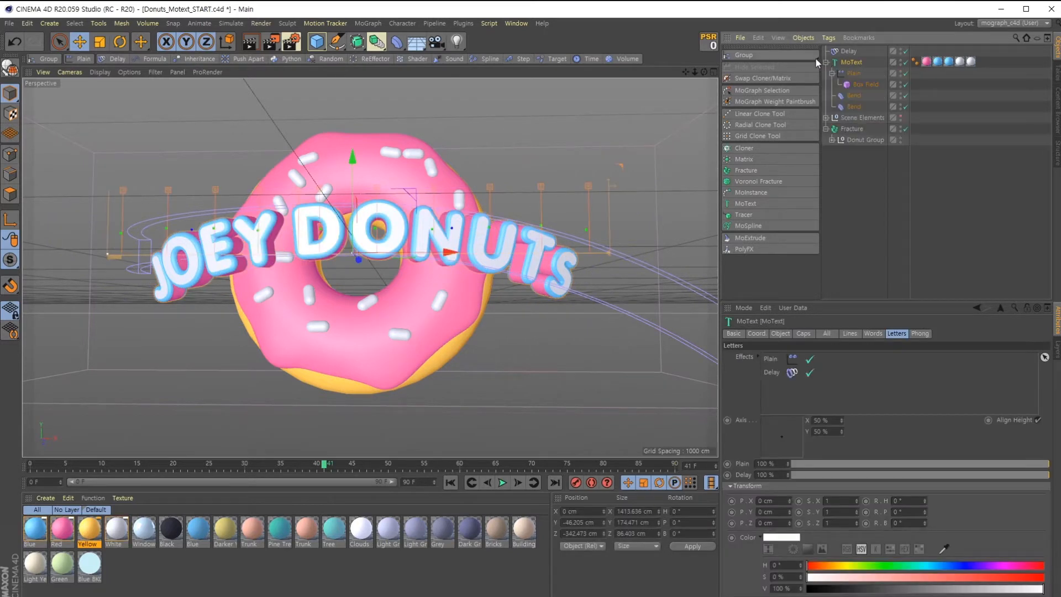
click(772, 370)
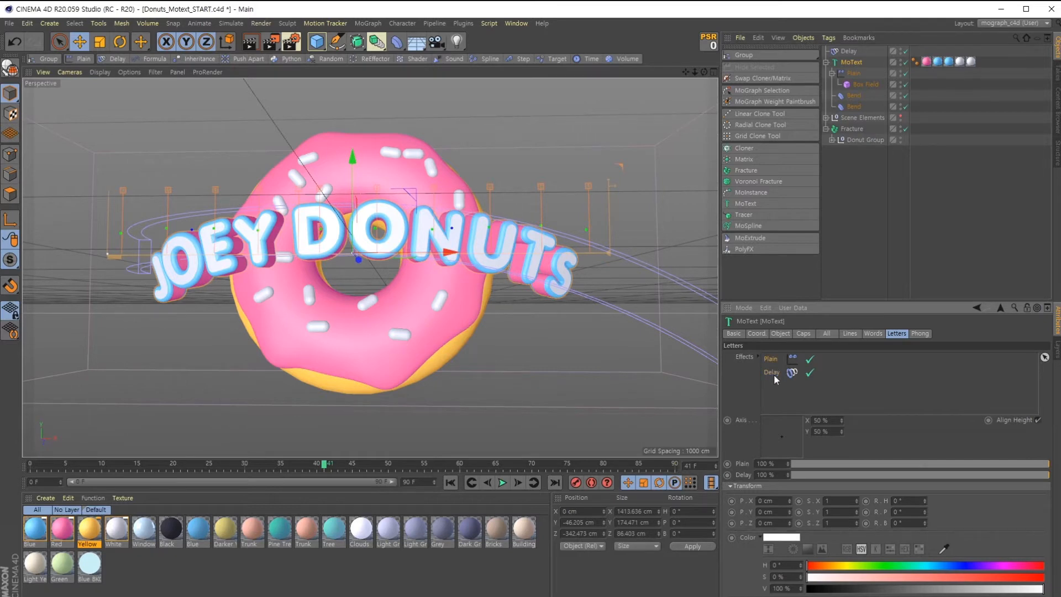
click(772, 360)
click(874, 333)
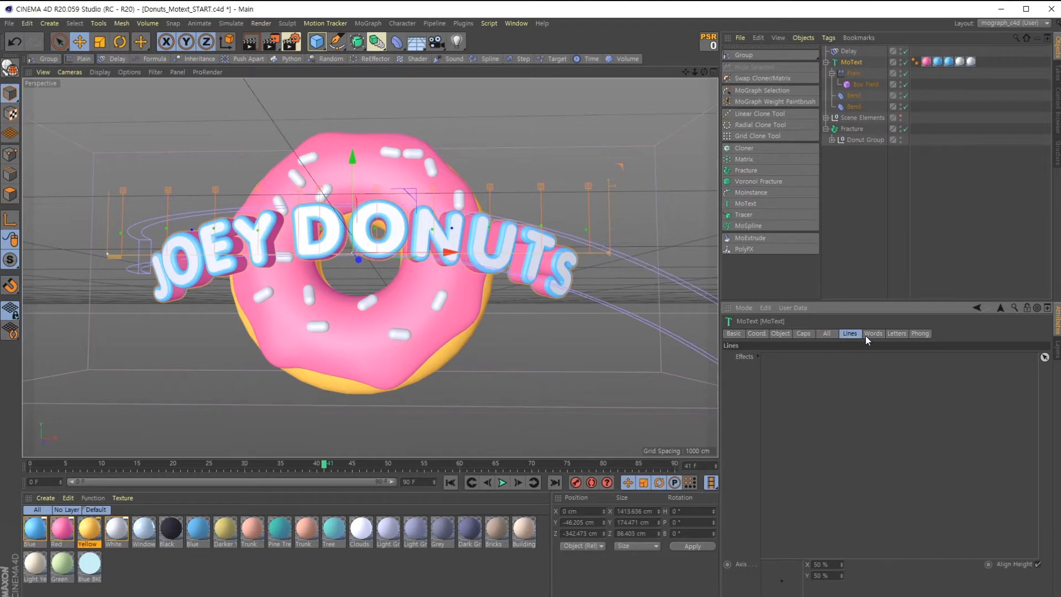
click(891, 336)
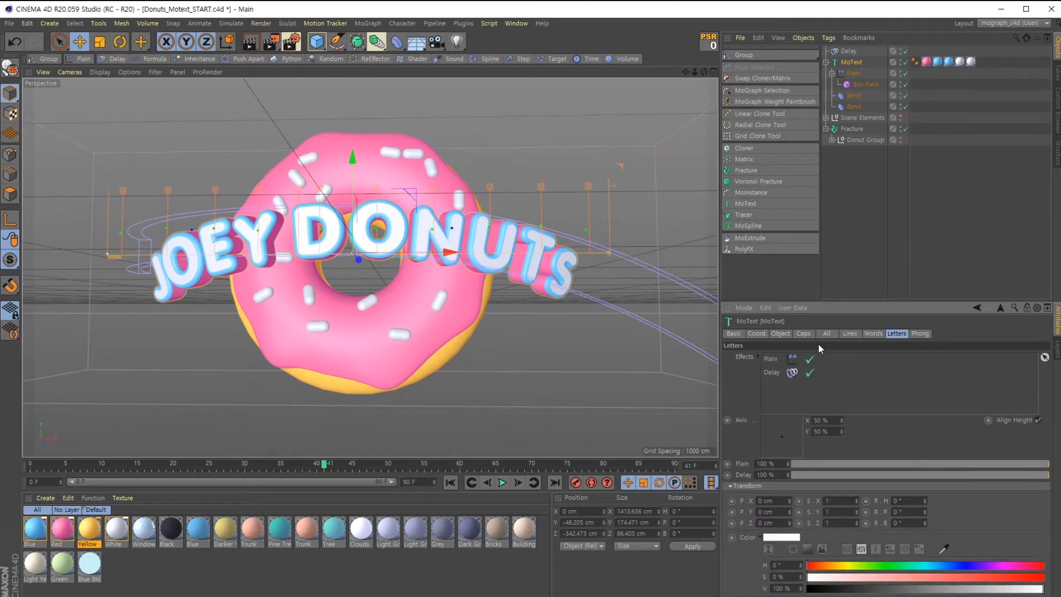
click(826, 63)
Create a new empty project.
click(337, 43)
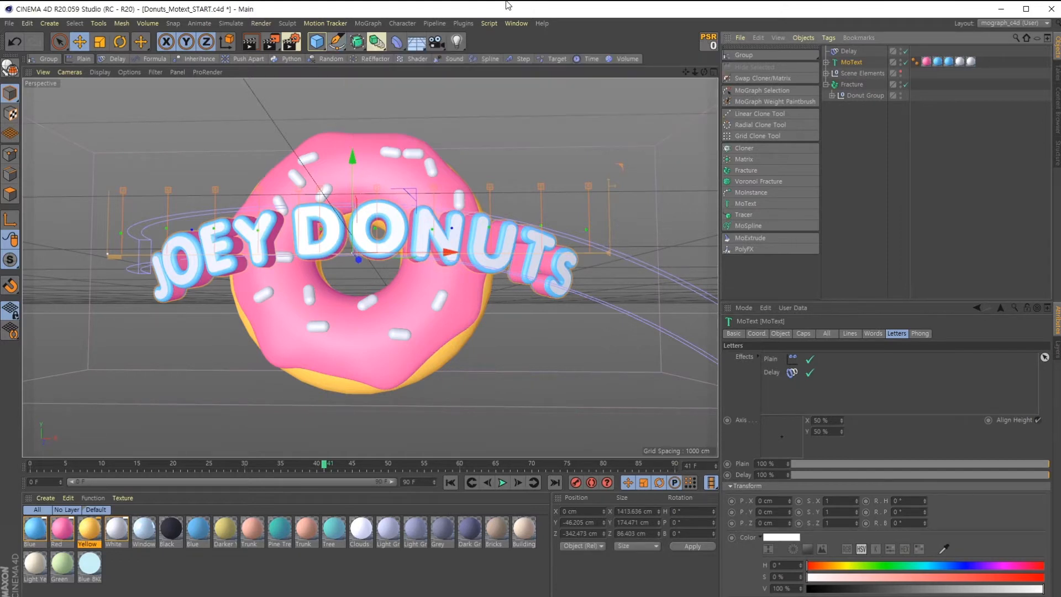
click(9, 23)
click(22, 40)
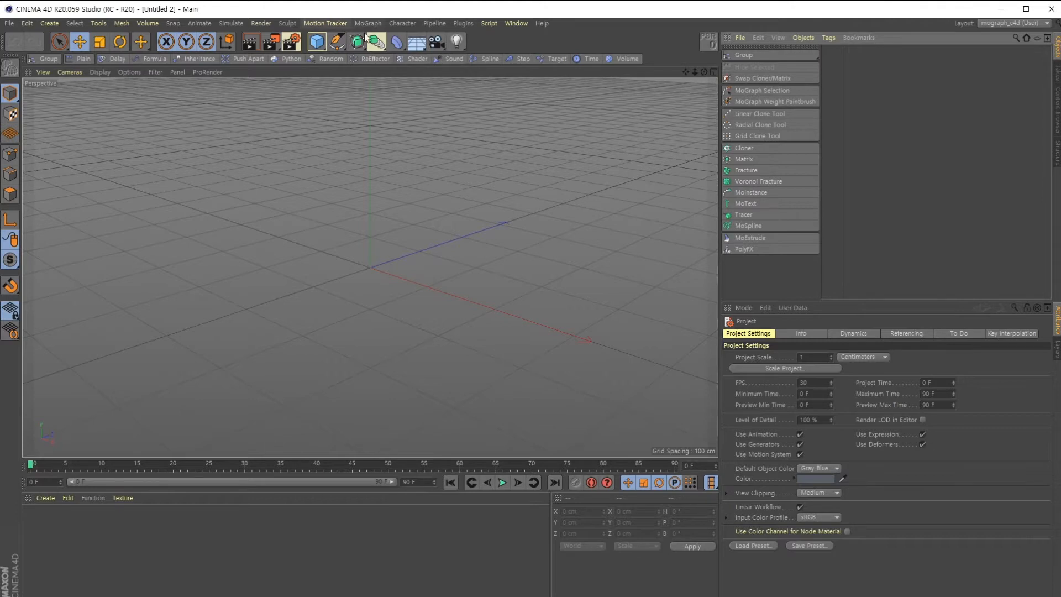
click(395, 44)
click(327, 23)
click(332, 24)
click(367, 24)
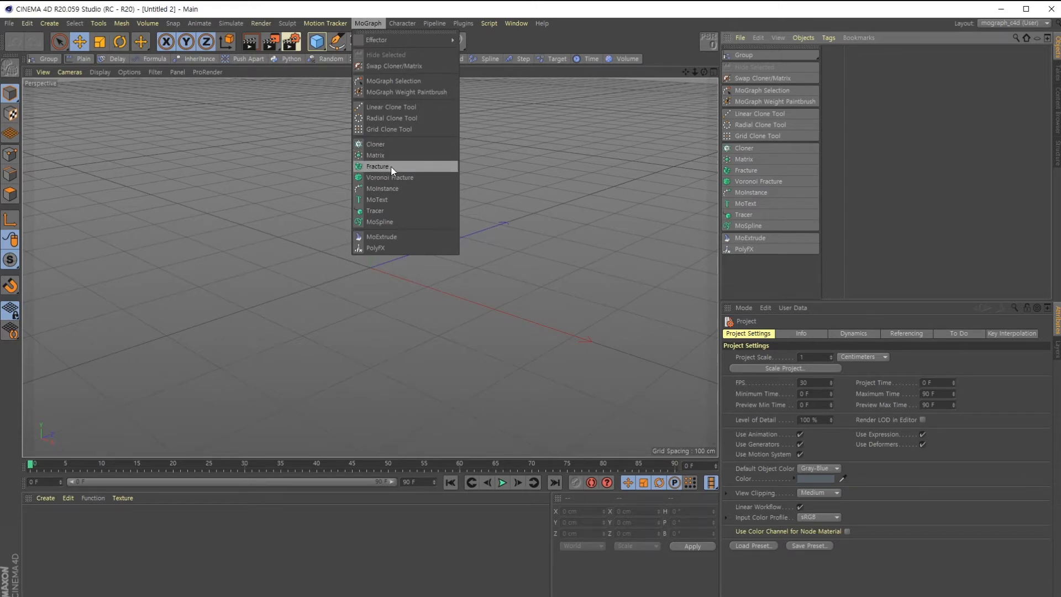
click(358, 7)
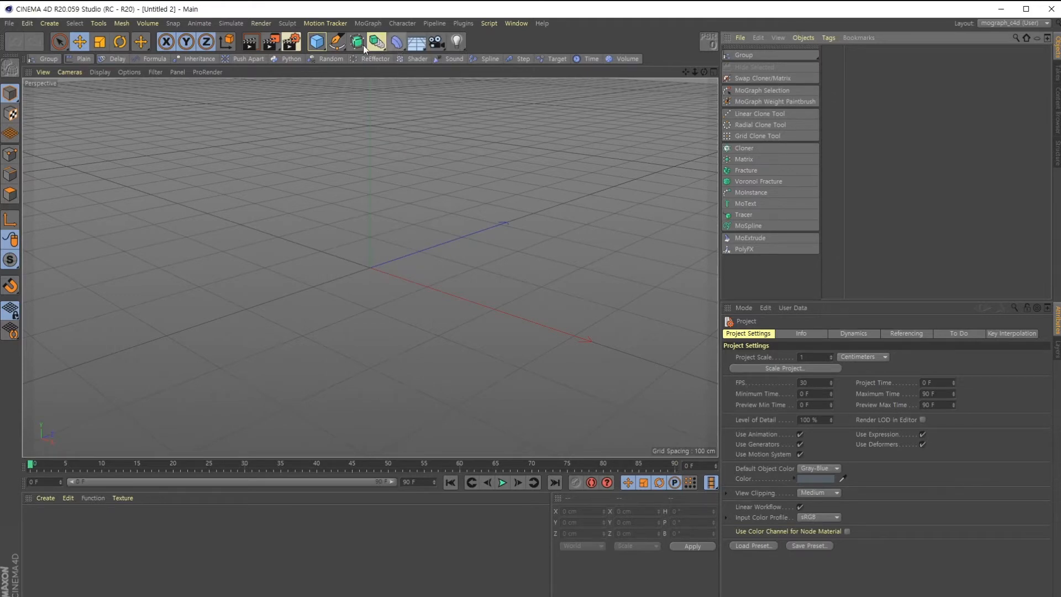
Create a Text spline and nest it under a new Extrude object to make 3D text.
click(338, 44)
click(508, 81)
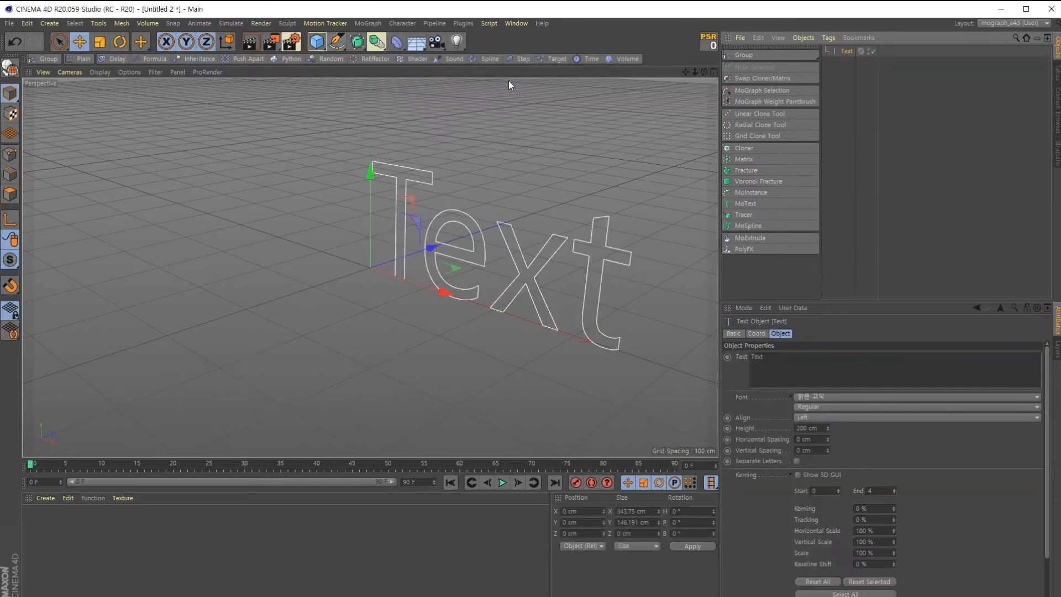
click(357, 41)
alt+click(468, 63)
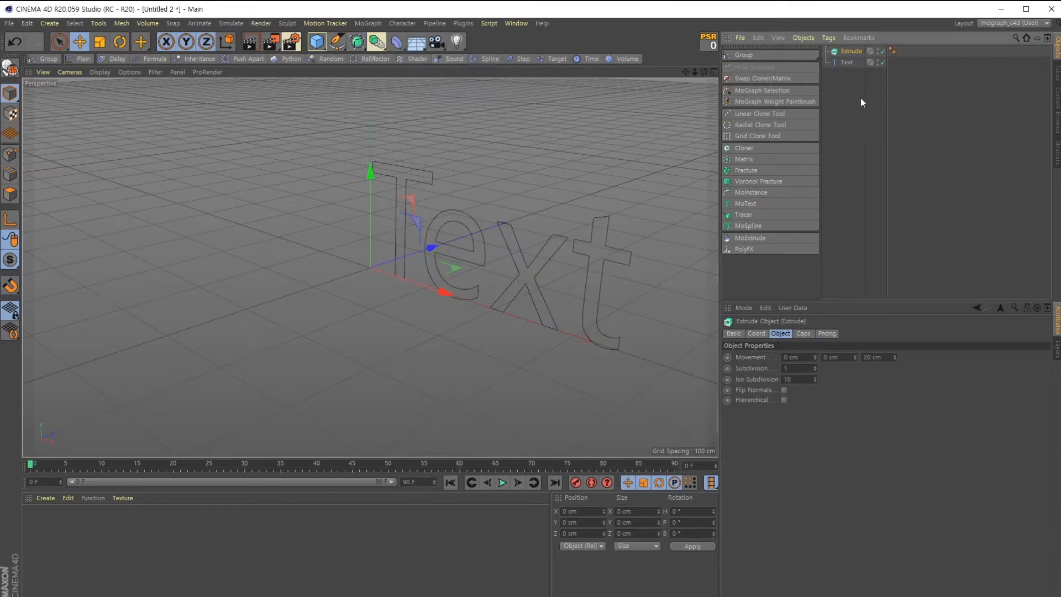
drag(844, 62, 851, 51)
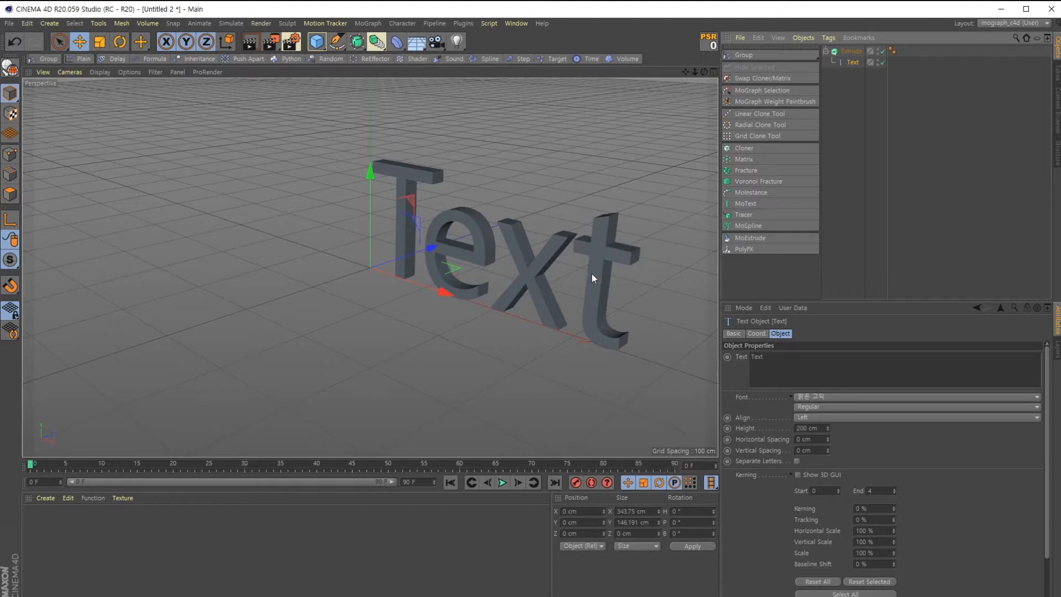
alt+drag(596, 287, 552, 313)
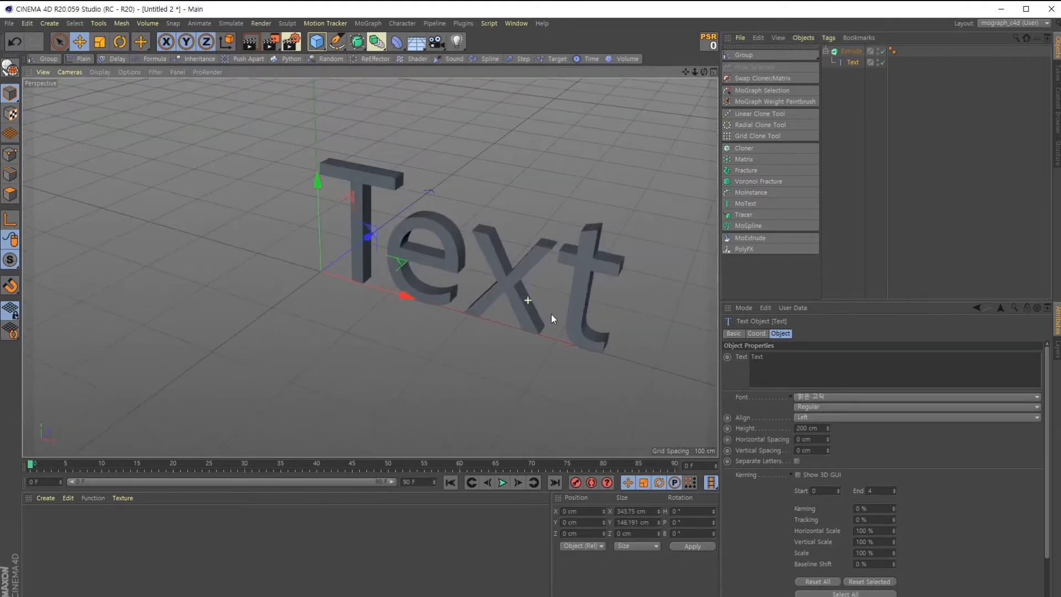
click(759, 335)
click(781, 335)
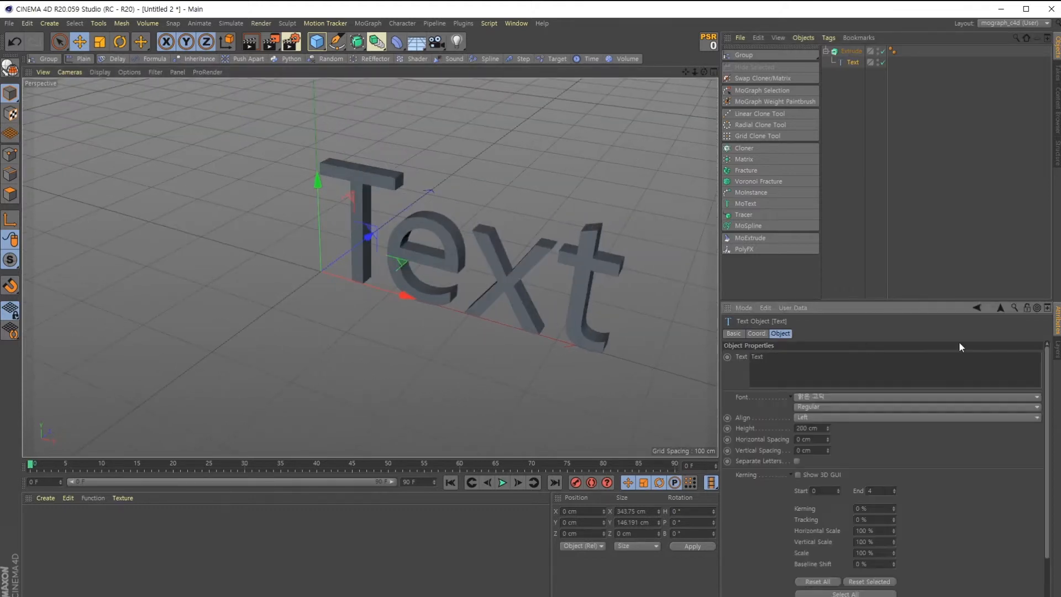
click(735, 334)
Add a Fracture object and nest the extruded text under it.
click(835, 52)
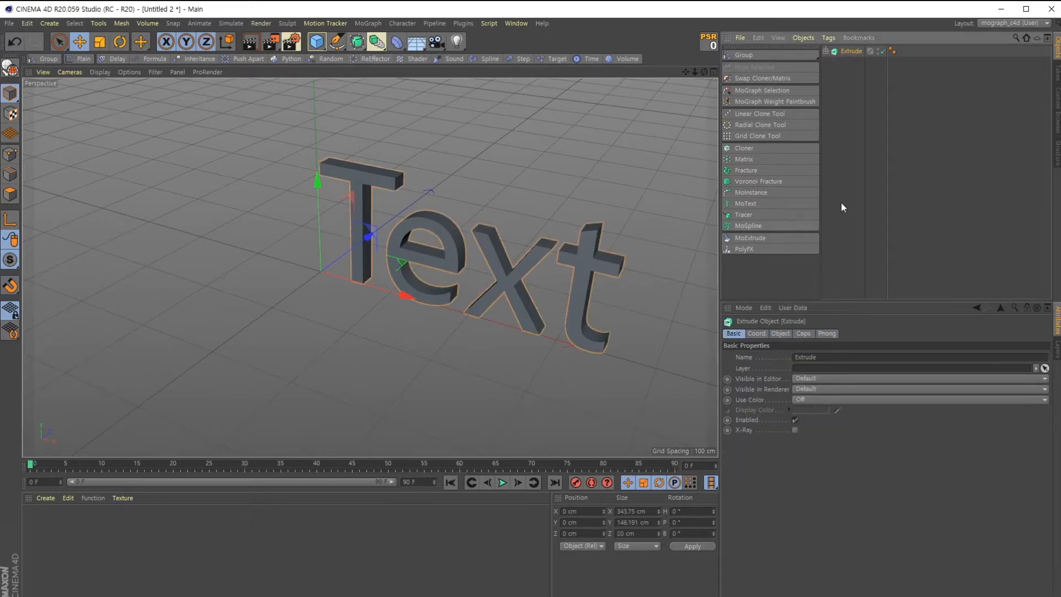
click(750, 169)
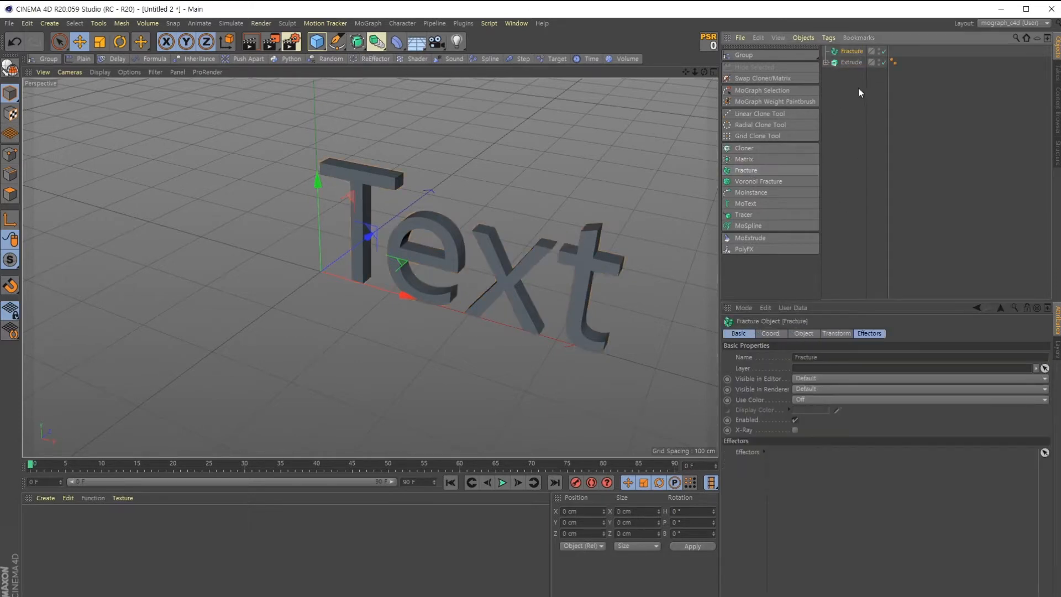
drag(853, 51, 851, 51)
click(851, 52)
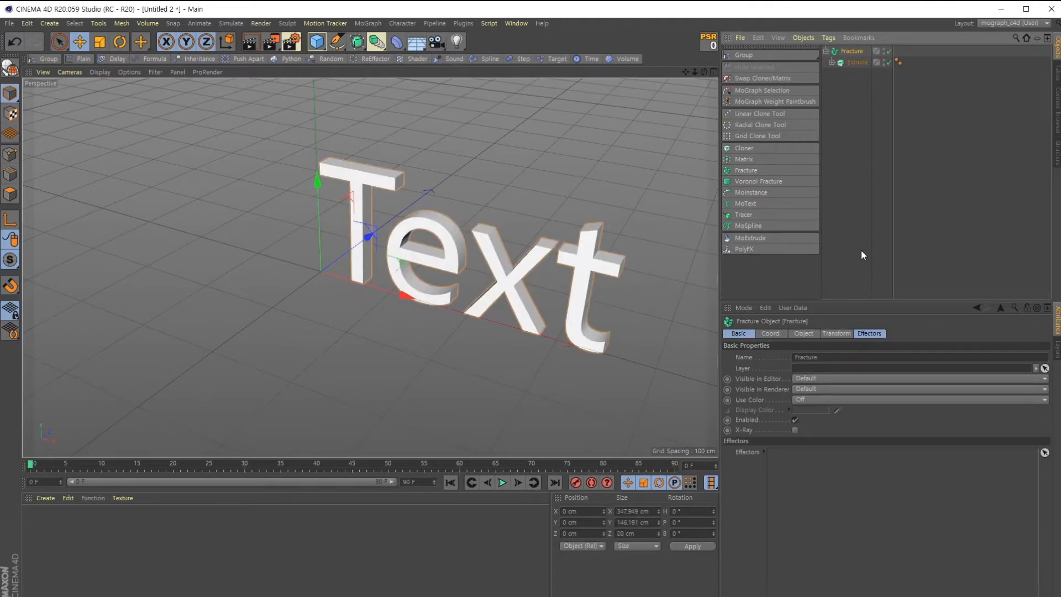
Apply a Plain effector to the Fracture object and set its Y position offset to 54 cm.
click(869, 334)
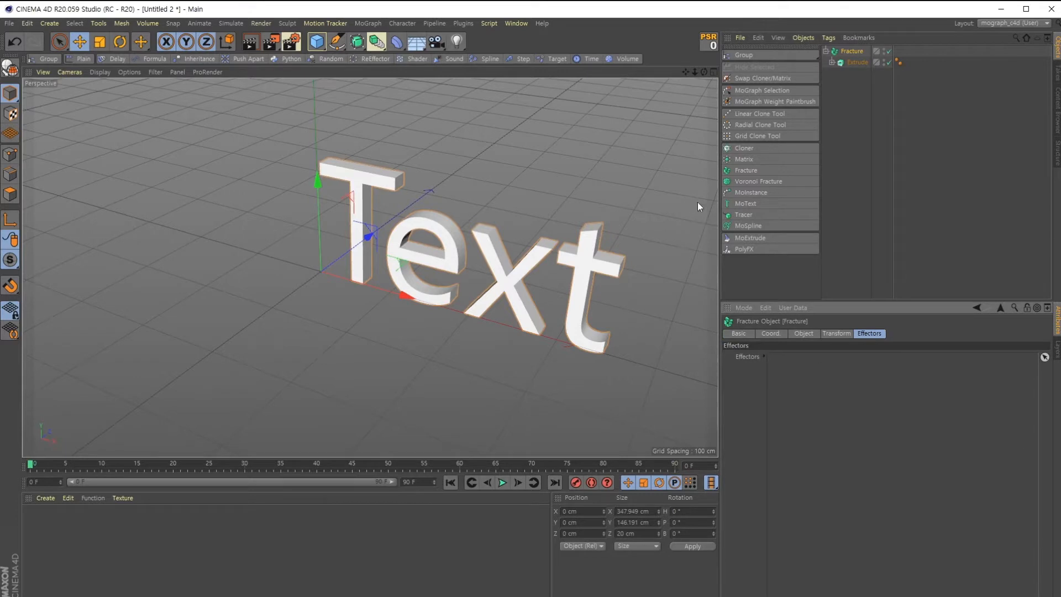
click(85, 59)
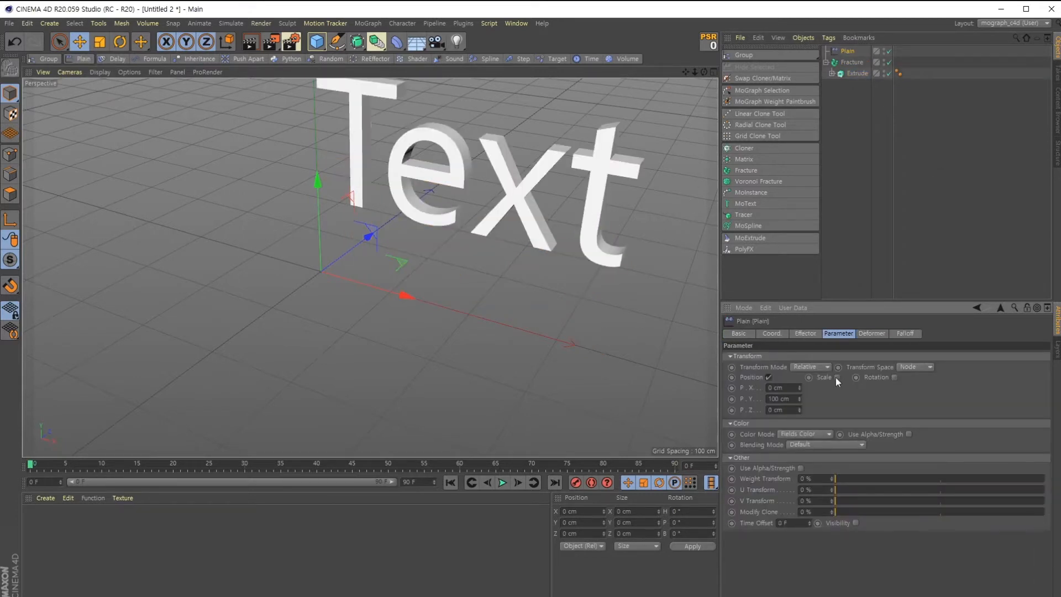
drag(799, 398, 799, 413)
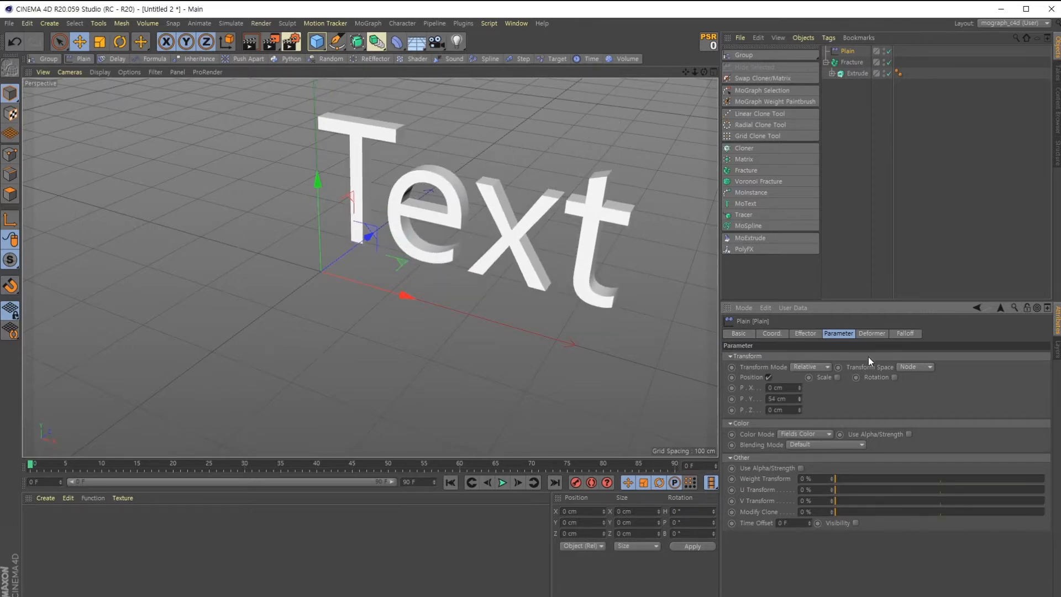
Add a Box Field to the Plain effector's falloff and move it about 171 cm along X into the text.
click(904, 334)
click(760, 437)
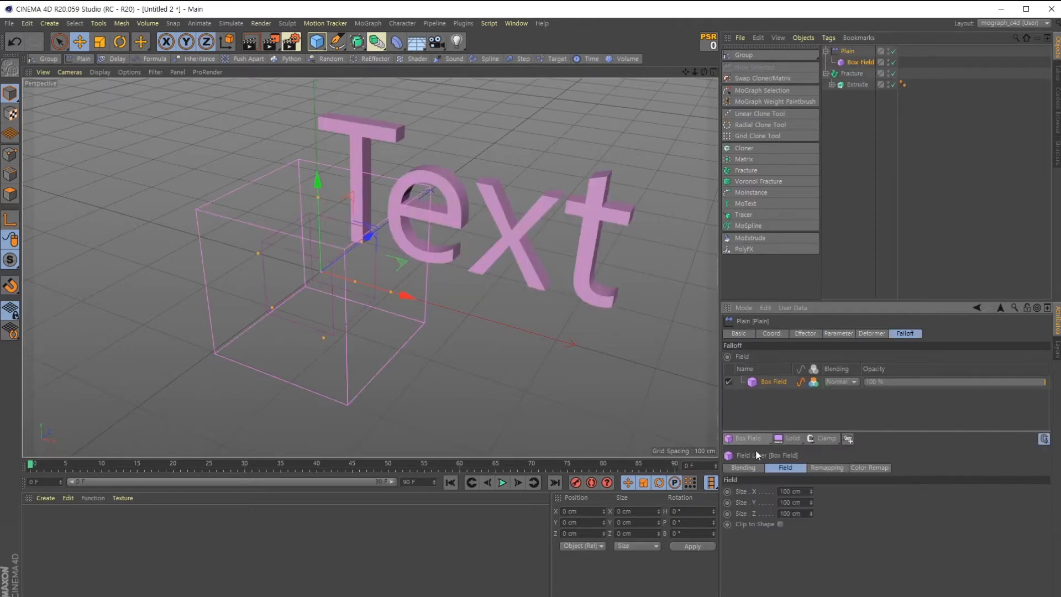
drag(376, 291, 473, 277)
scroll(477, 280, down, 3)
scroll(480, 277, up, 4)
alt+middle_drag(481, 271, 445, 262)
scroll(442, 264, up, 4)
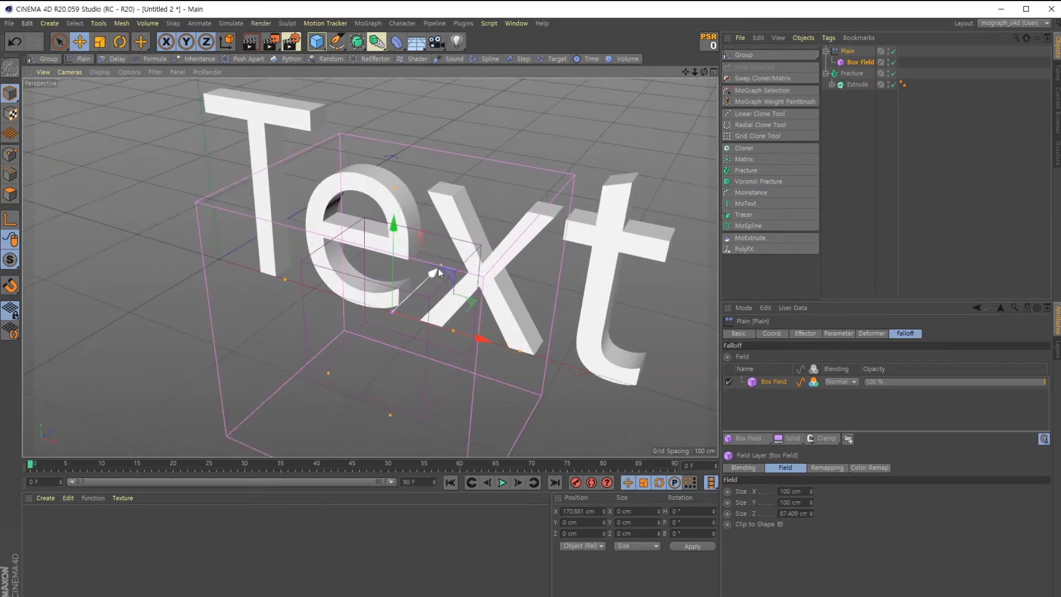
Move the Box Field back through the text to about X 141 cm and Z 82 cm.
drag(435, 271, 491, 219)
alt+drag(480, 237, 467, 304)
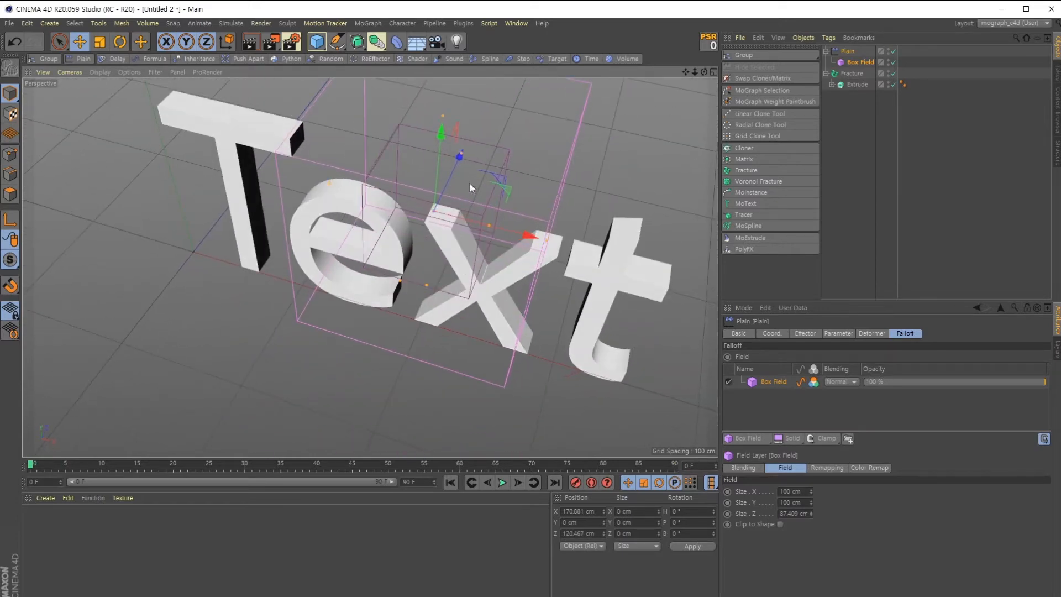
drag(459, 161, 481, 276)
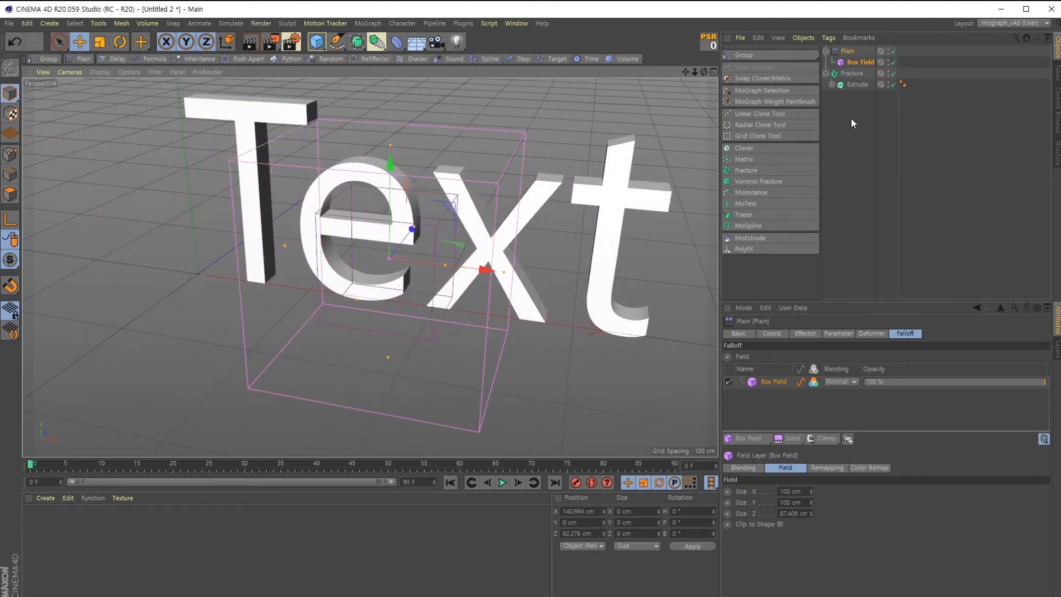
Set the Fracture object's mode to Explode Segments & Connect, then try a small X move of the object and undo it.
click(851, 73)
click(815, 360)
click(804, 395)
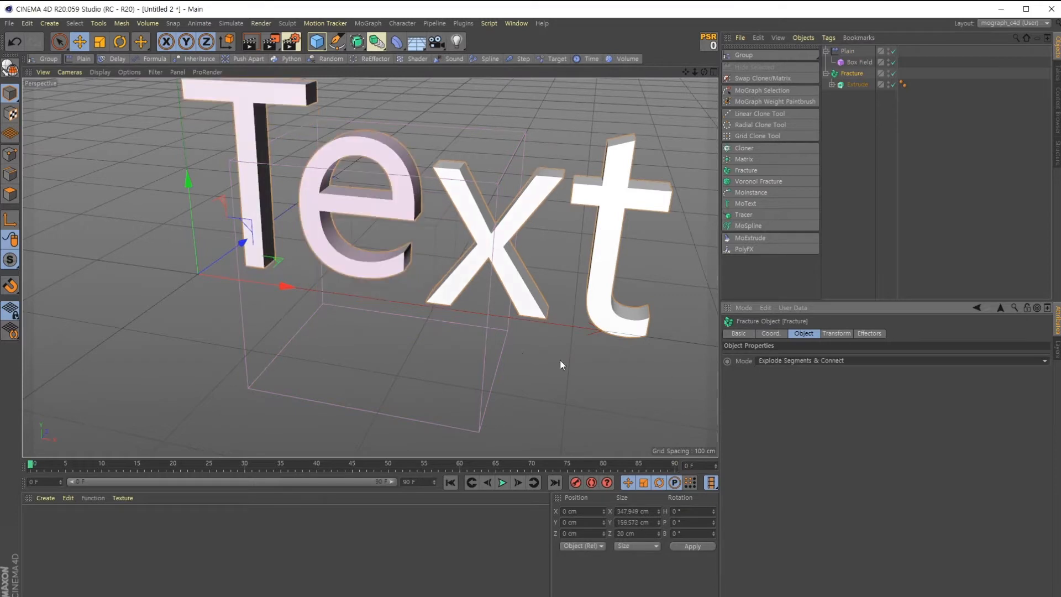
mouse_move(295, 289)
mouse_down()
mouse_move(198, 280)
mouse_move(293, 295)
mouse_up()
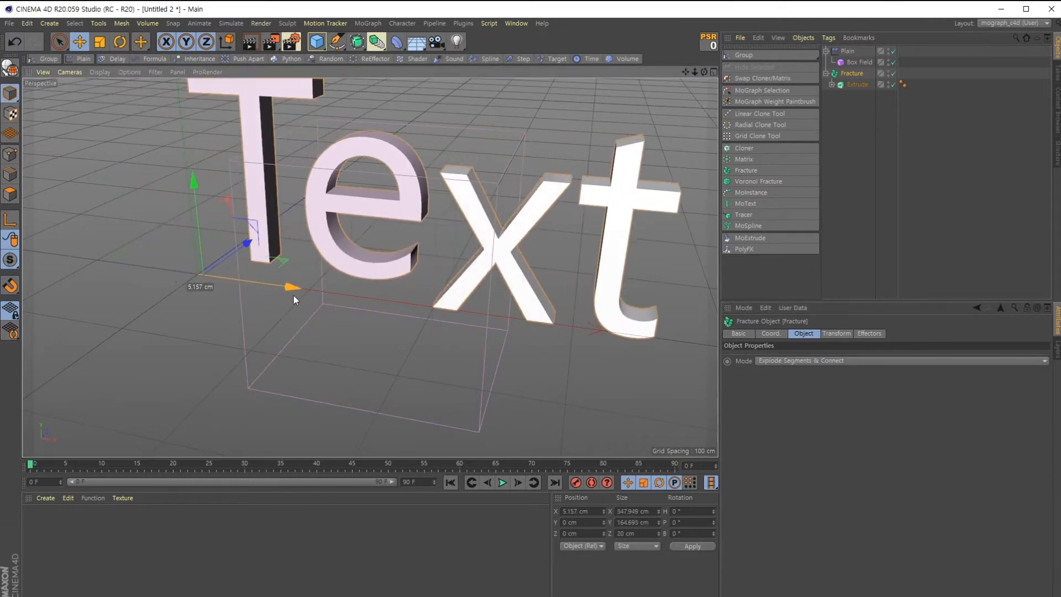
key(ctrl+z)
Move the Box Field along X to about 157 cm so it covers the middle letters.
click(859, 62)
mouse_move(484, 269)
mouse_down()
mouse_move(227, 249)
mouse_move(564, 261)
mouse_move(341, 267)
mouse_move(520, 264)
mouse_move(389, 273)
mouse_move(500, 274)
mouse_up()
scroll(503, 274, down, 3)
alt+middle_drag(595, 285, 496, 328)
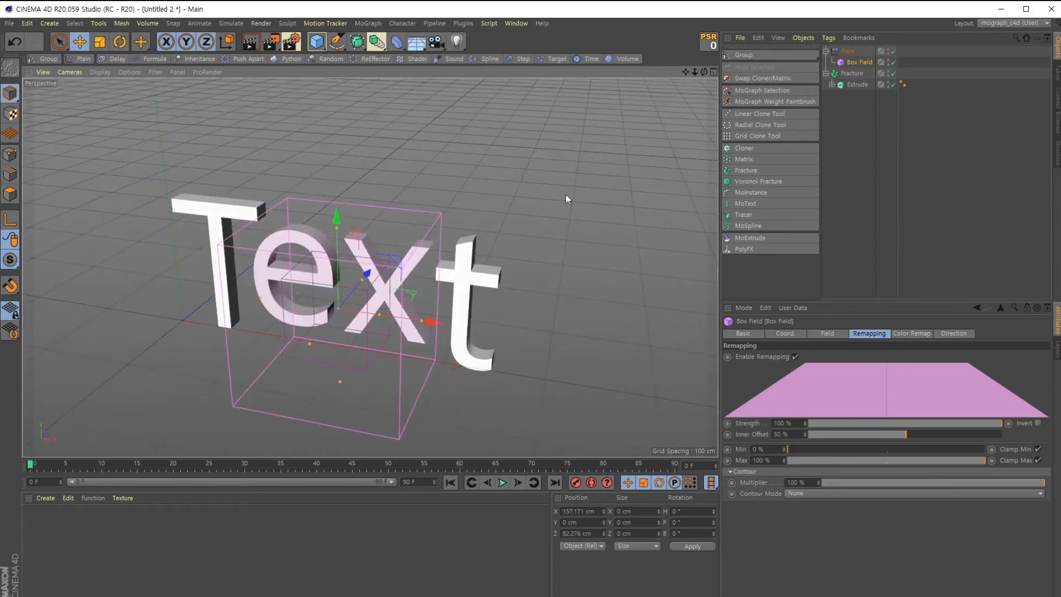
mouse_move(426, 320)
mouse_down()
mouse_move(379, 318)
mouse_move(430, 317)
mouse_up()
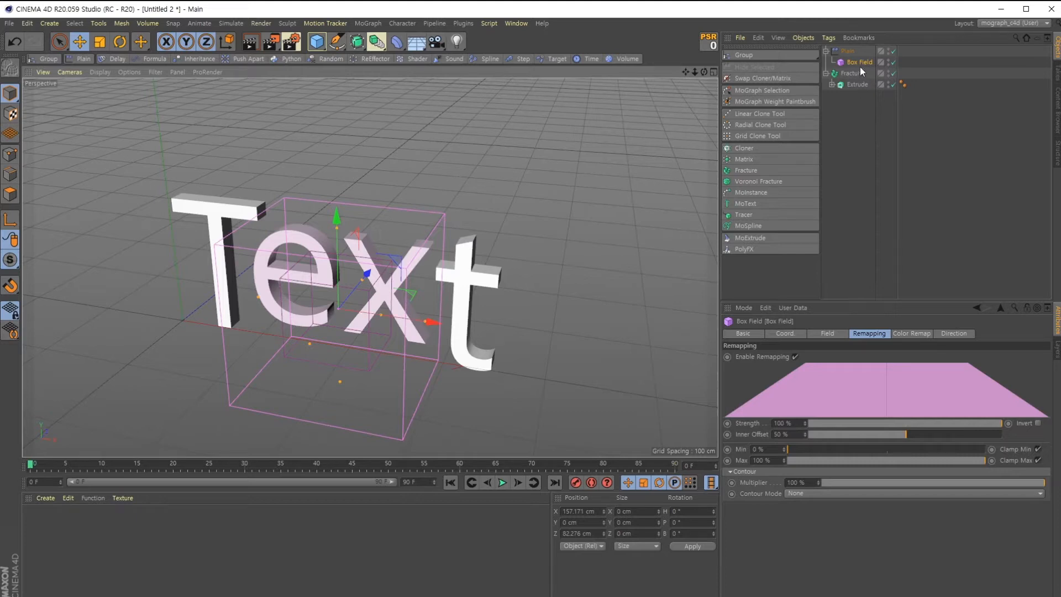
Show the 3D kerning GUI for the Text spline nested under the Extrude object.
click(832, 84)
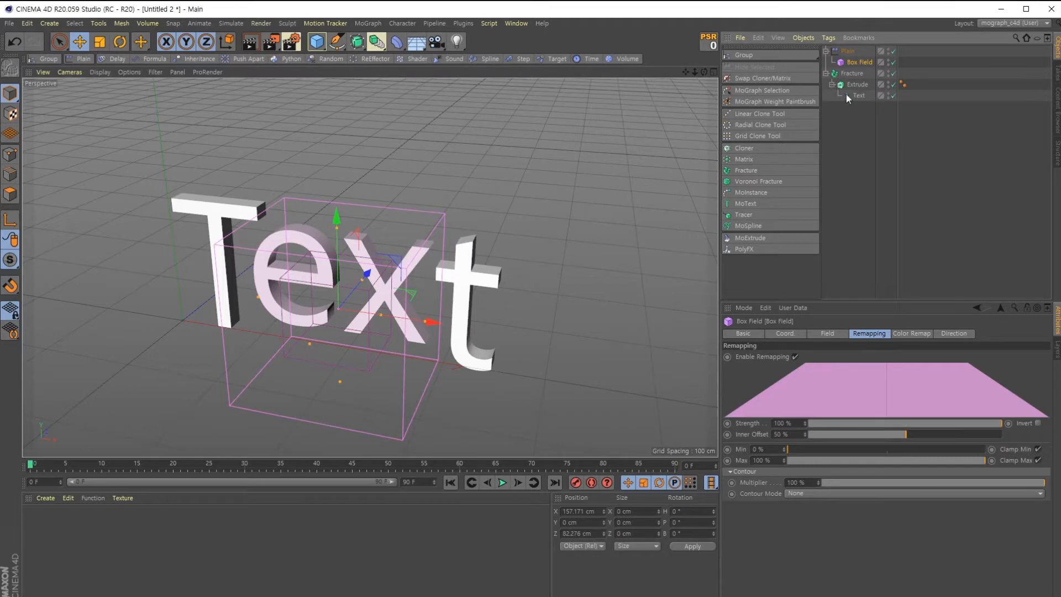
click(856, 95)
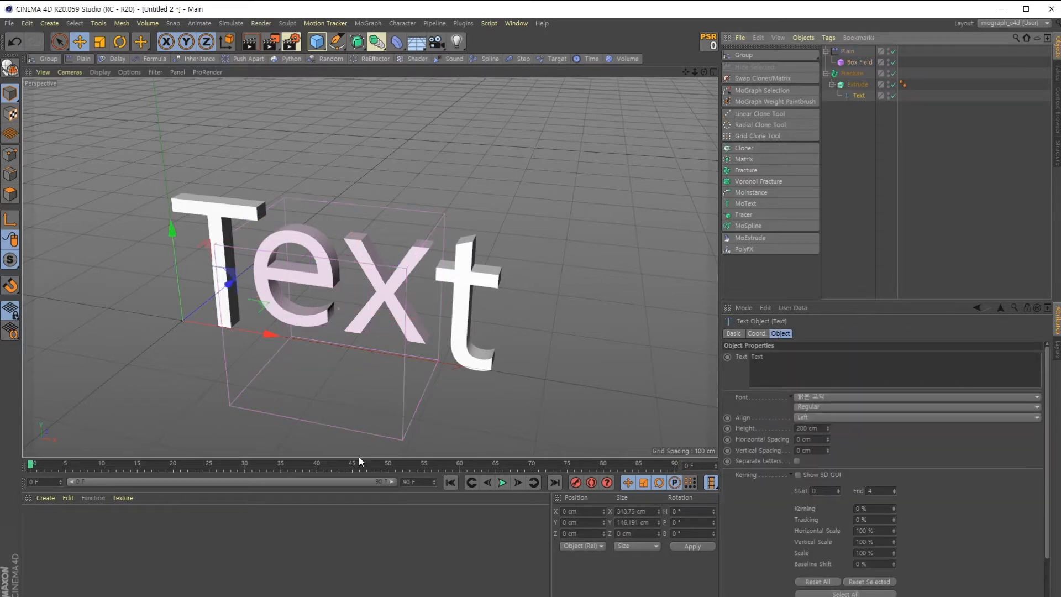
alt+drag(359, 456, 368, 413)
scroll(950, 465, down, 3)
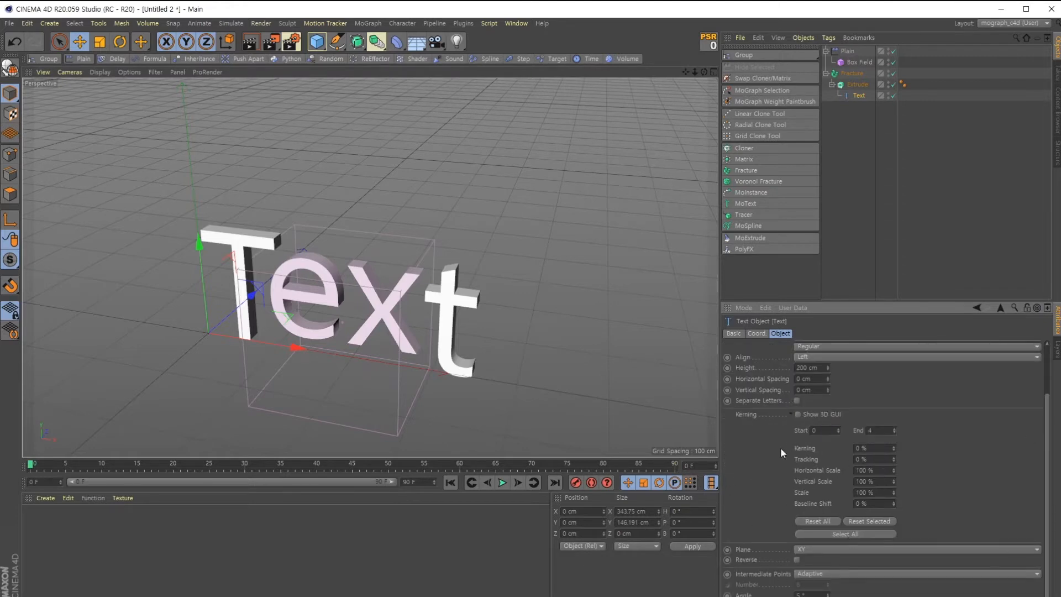
click(817, 414)
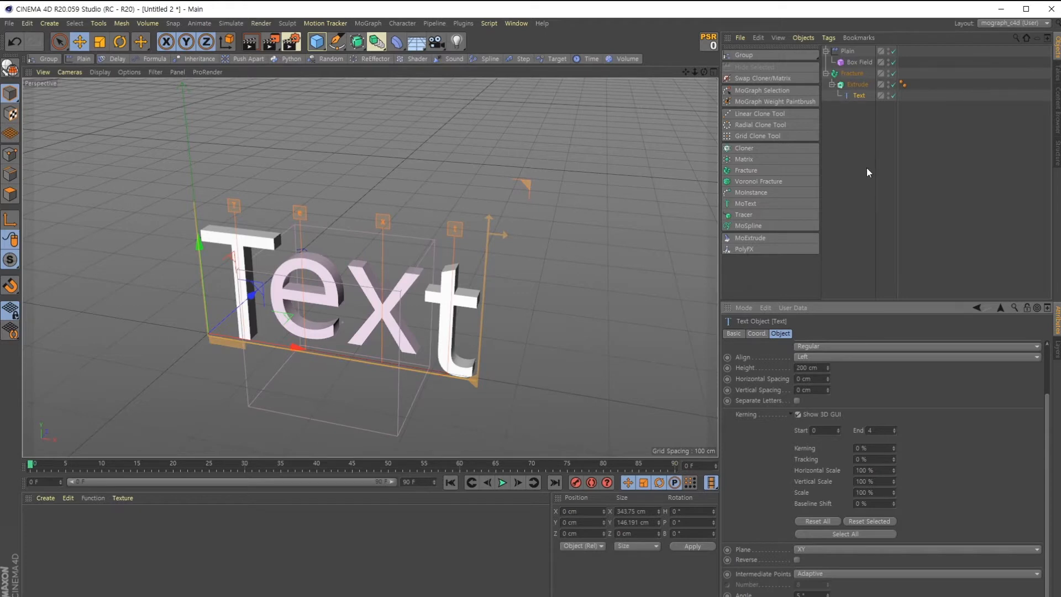
Review the Plain, Box Field, Fracture and Text hierarchy and the effectors assigned to the Fracture object.
click(850, 73)
click(826, 73)
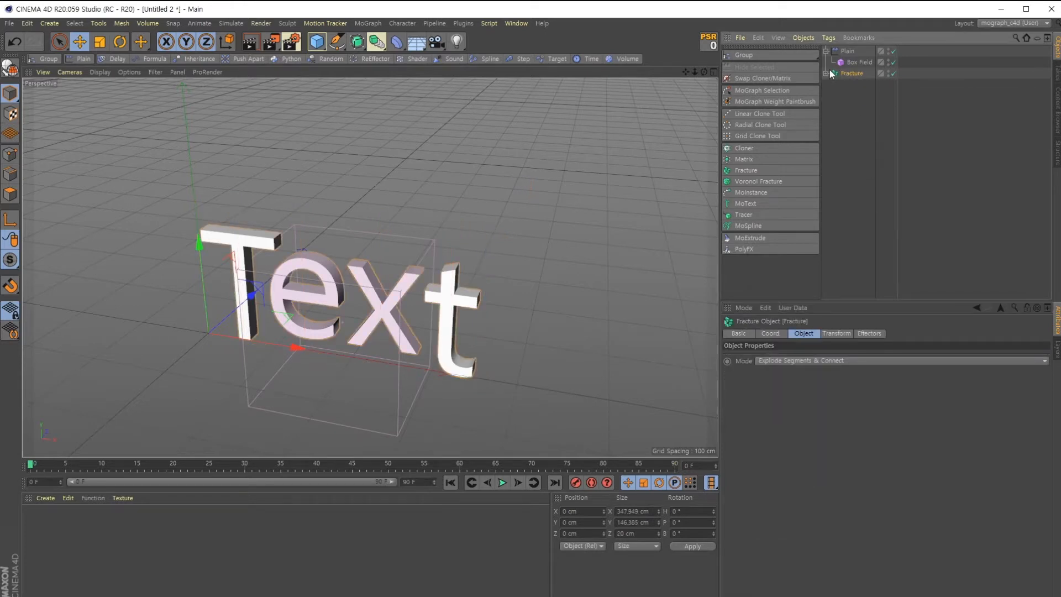
click(846, 52)
shift+click(843, 75)
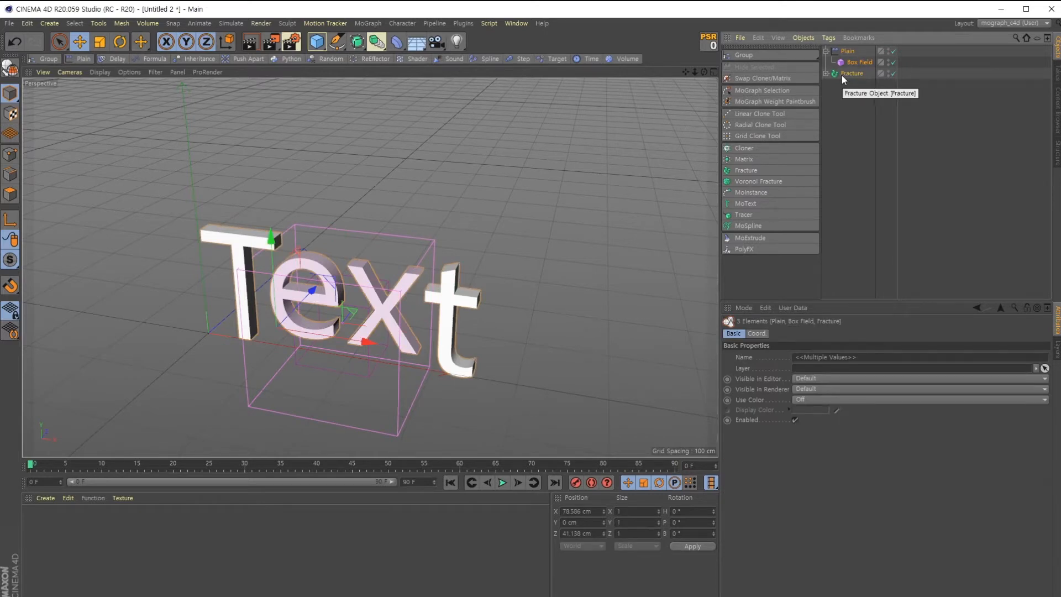
click(826, 73)
click(854, 96)
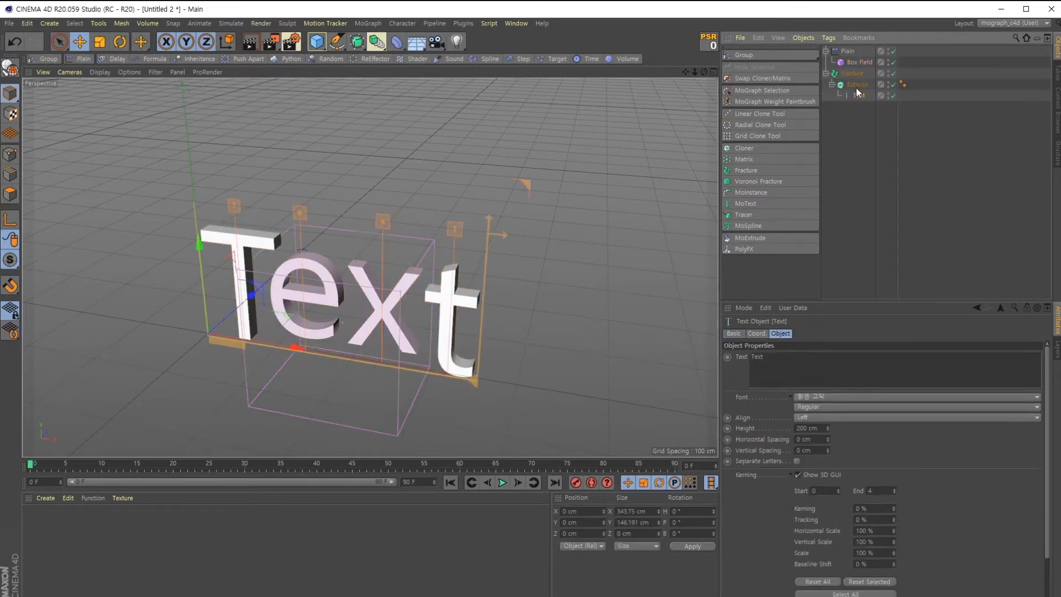
click(856, 75)
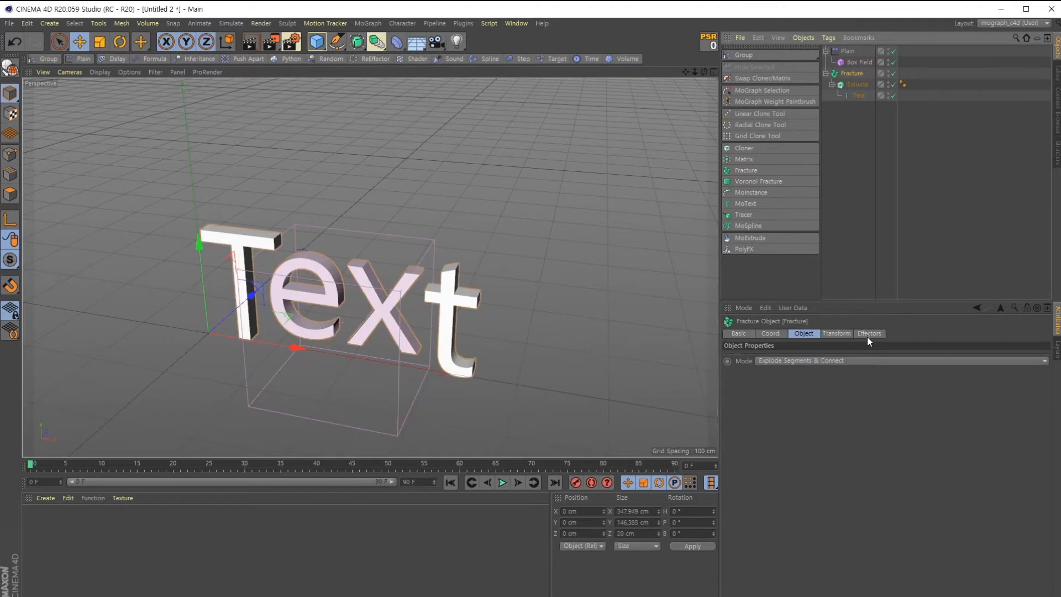
click(867, 336)
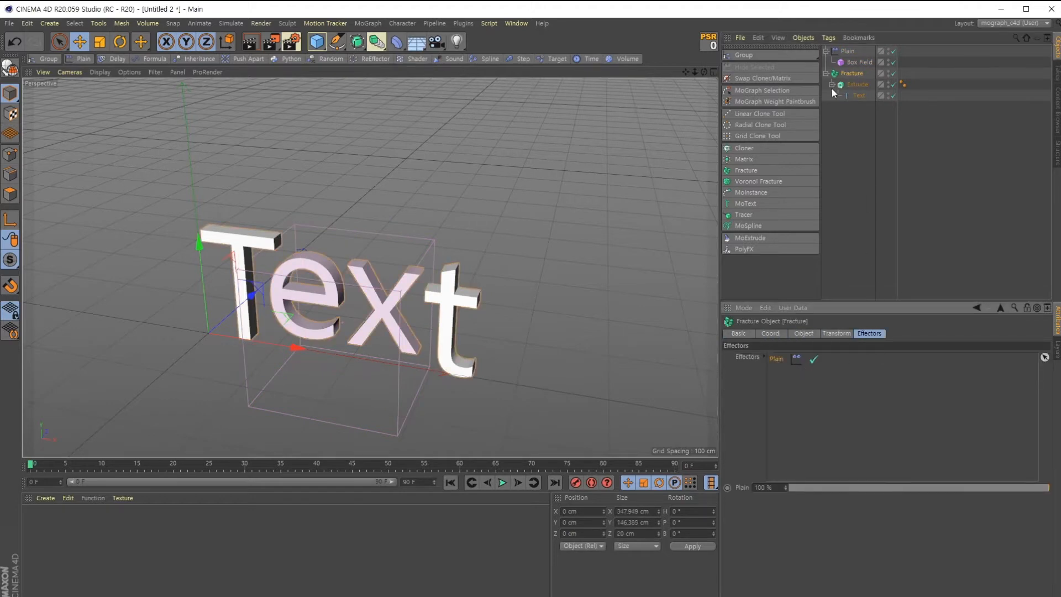
Give the Plain effector a negative uniform scale and move the Box Field across the last letters to about X 212 cm.
click(858, 62)
drag(439, 338, 472, 368)
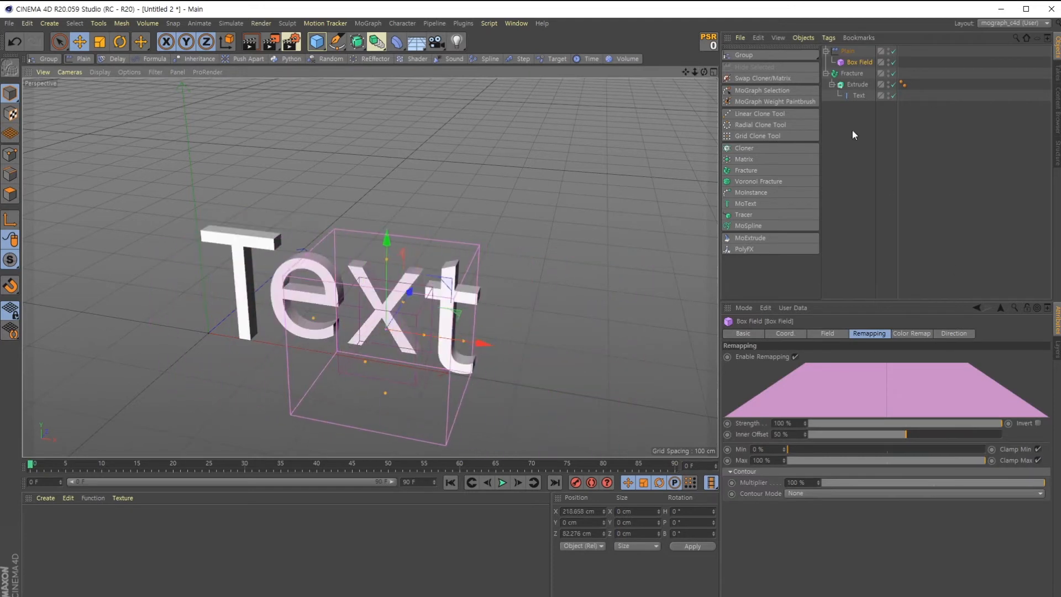
click(849, 51)
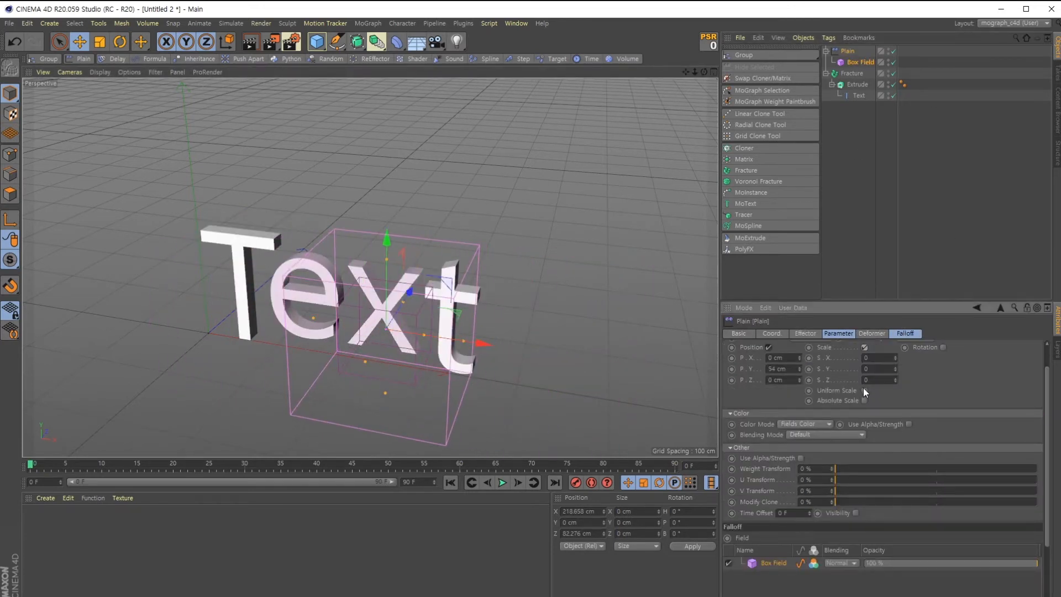
click(865, 390)
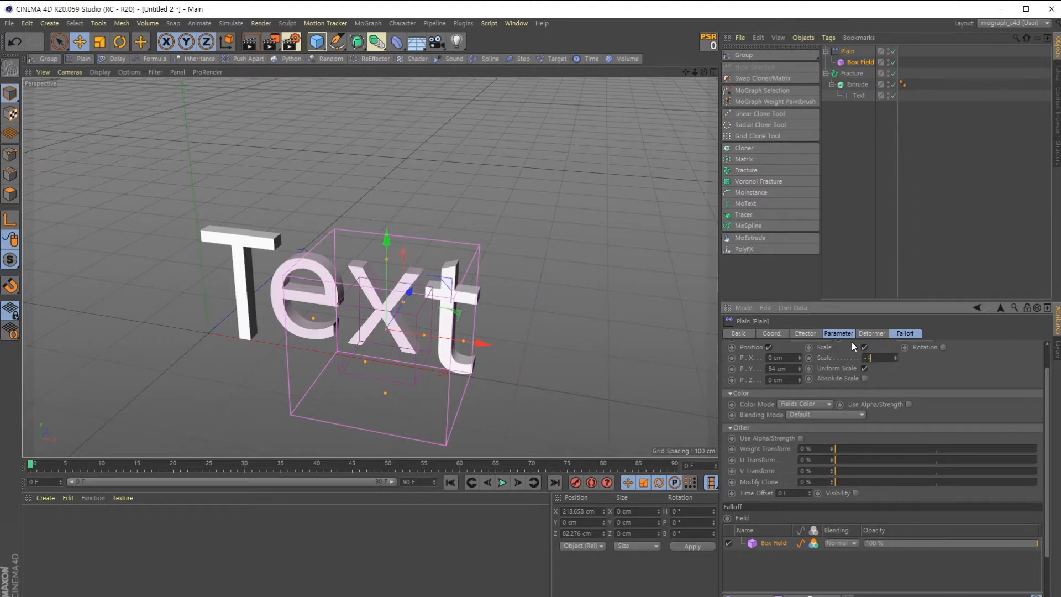
mouse_move(473, 345)
mouse_down()
mouse_move(199, 302)
mouse_move(525, 350)
mouse_move(489, 346)
mouse_up()
scroll(873, 373, down, 3)
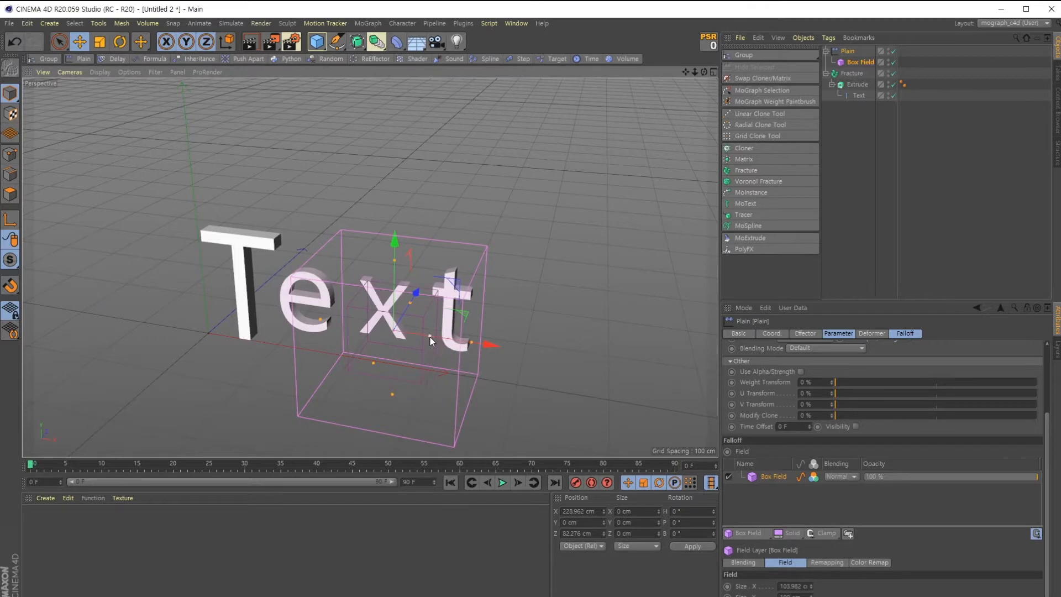
drag(483, 345, 473, 348)
Set the Box Field's inner offset to 50% and move the field along X to about 266 cm.
click(860, 63)
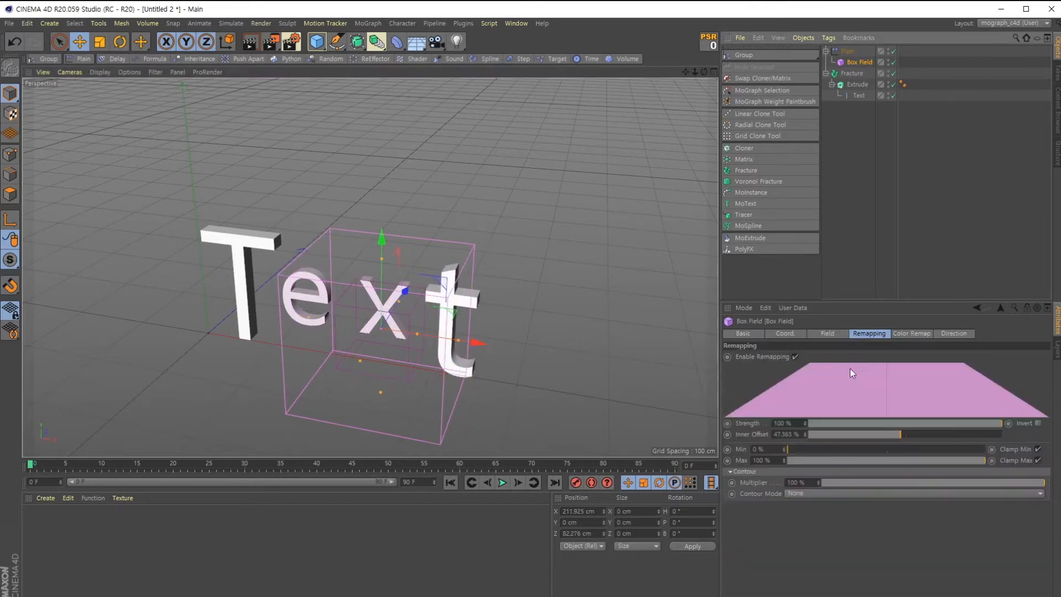
click(906, 436)
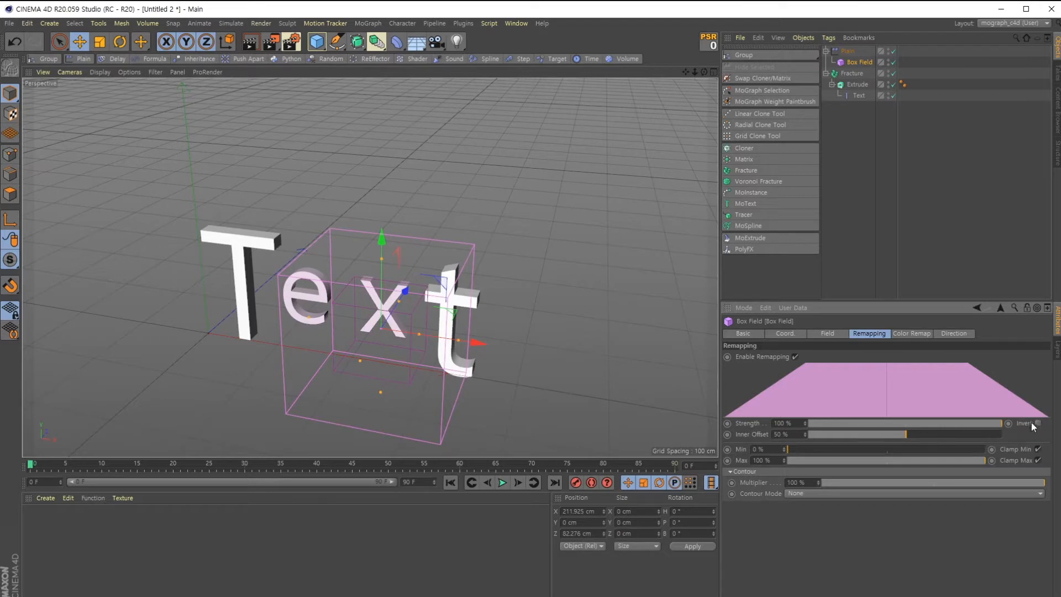
drag(478, 350, 520, 303)
Try other minimum, maximum and inner offset remapping values on the Box Field, then undo them.
drag(913, 450, 650, 451)
drag(962, 461, 1020, 469)
drag(910, 436, 814, 444)
mouse_move(491, 346)
mouse_down()
mouse_move(279, 317)
mouse_move(493, 348)
mouse_up()
key(ctrl+z)
key(ctrl+z)
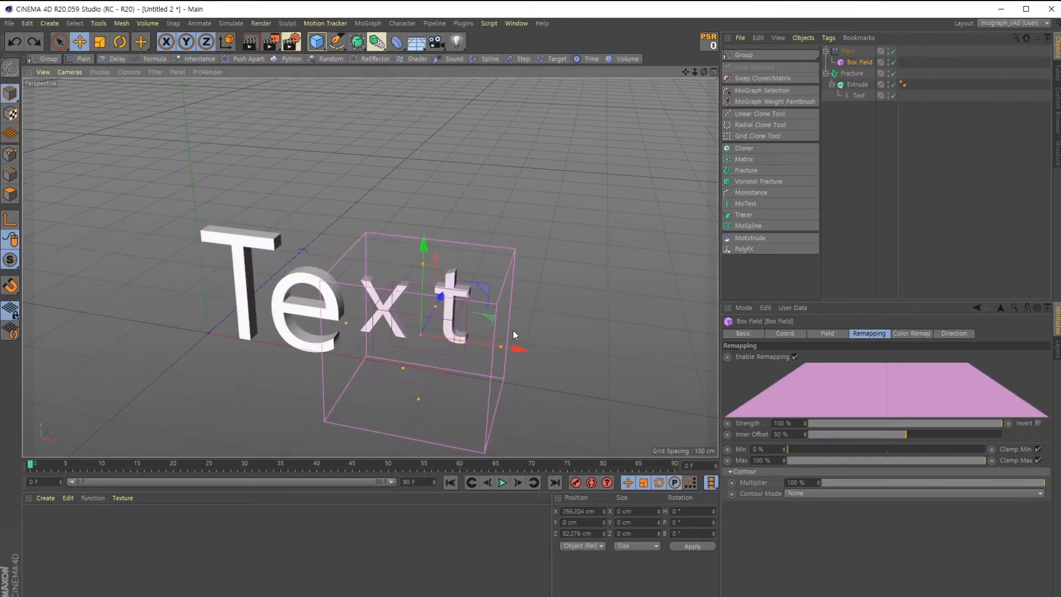
Delete the Plain effector, Box Field, Fracture, Extrude and Text objects from the scene.
click(858, 95)
shift+click(844, 51)
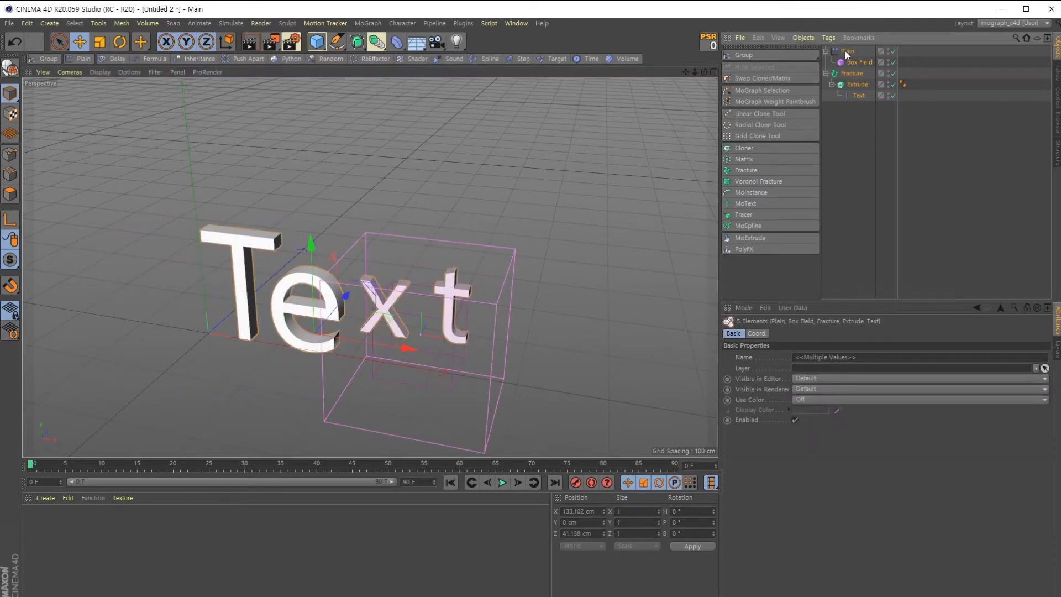
key(Delete)
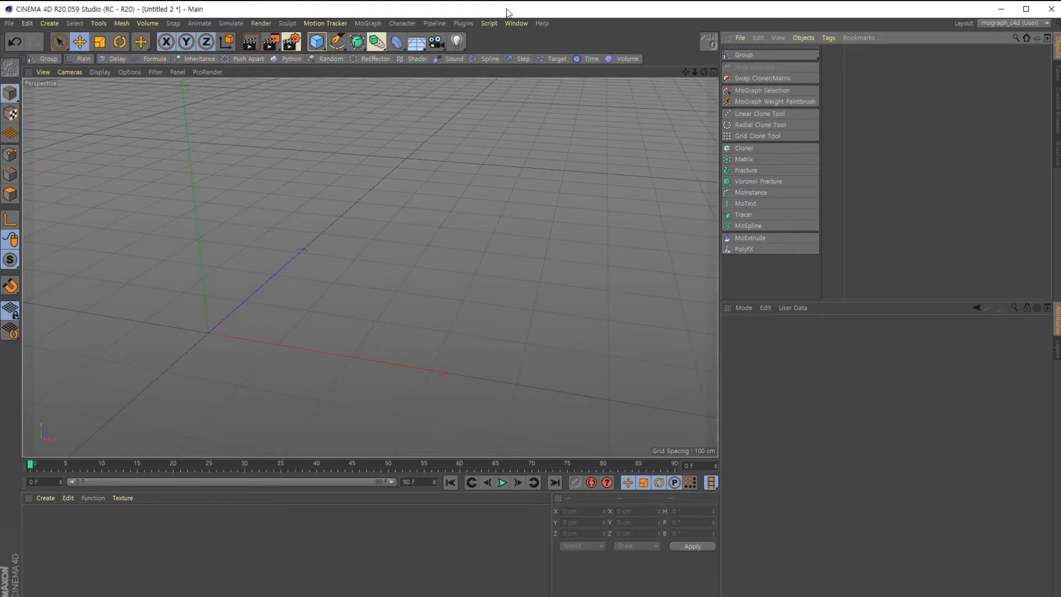
Switch to the Donuts_Motext_START.c4d document and scrub its text animation up to frame 47.
click(512, 26)
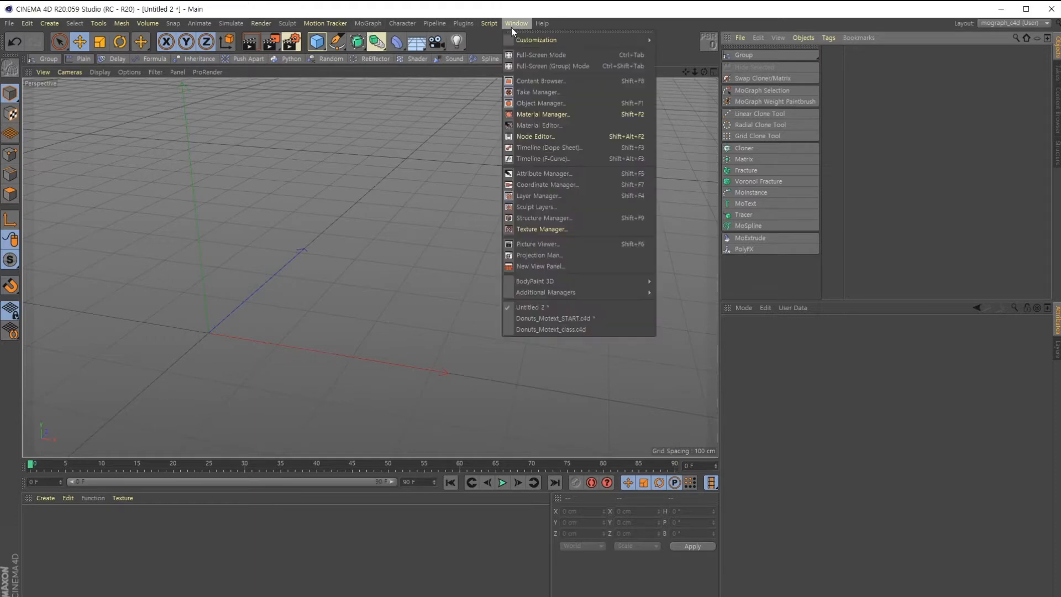
click(571, 318)
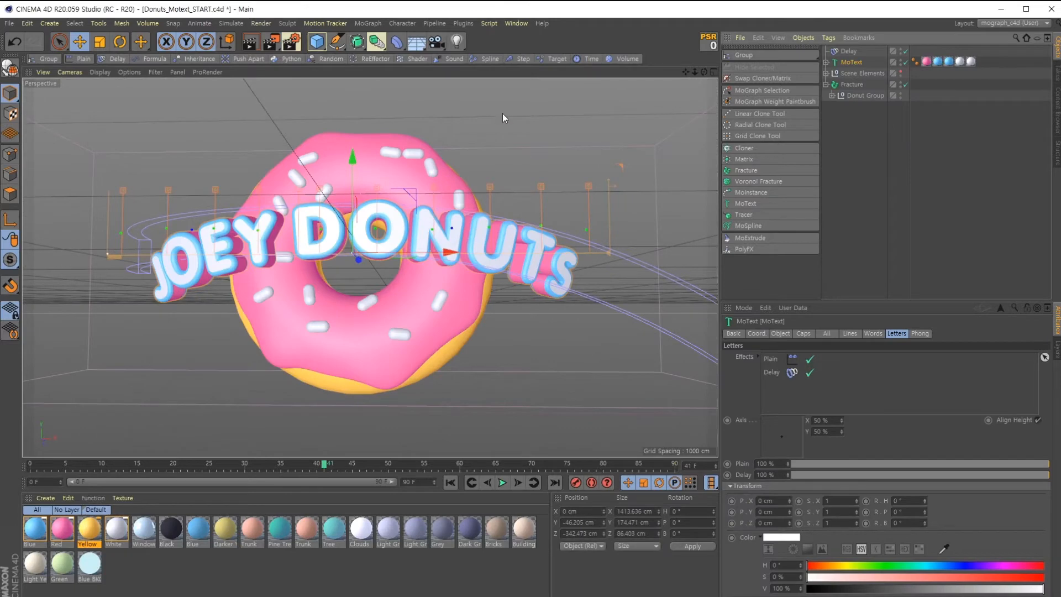
drag(149, 466, 366, 467)
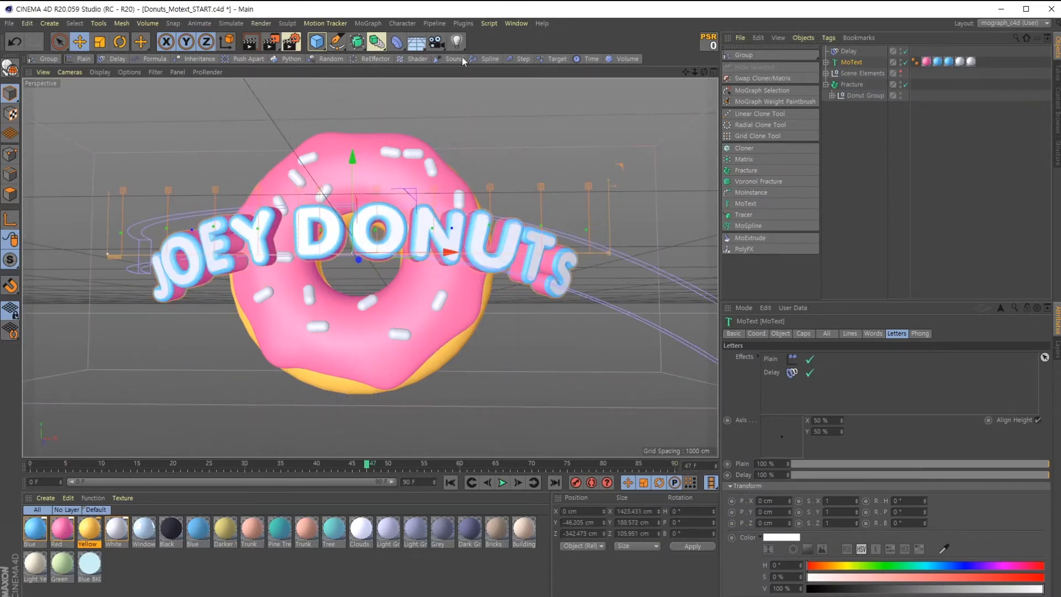
Switch to the Donuts_Motext_class.c4d document, go to frame 22 and add a MoText object.
click(516, 24)
click(563, 328)
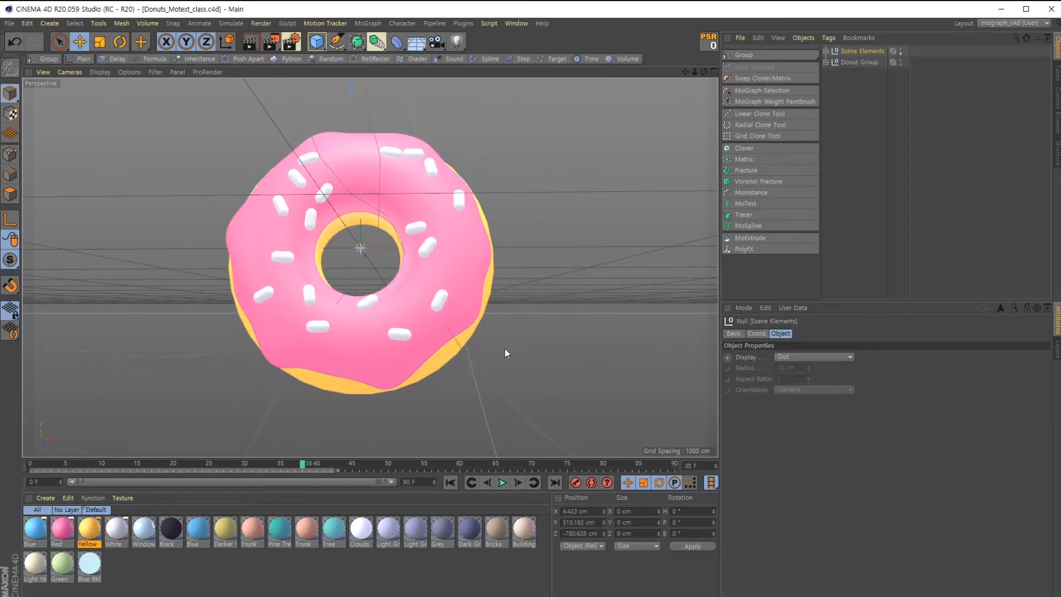
drag(105, 466, 188, 482)
click(753, 203)
Show all four views and hide the Scene Elements group in the viewport, keeping the Donut Group visible.
middle_click(598, 284)
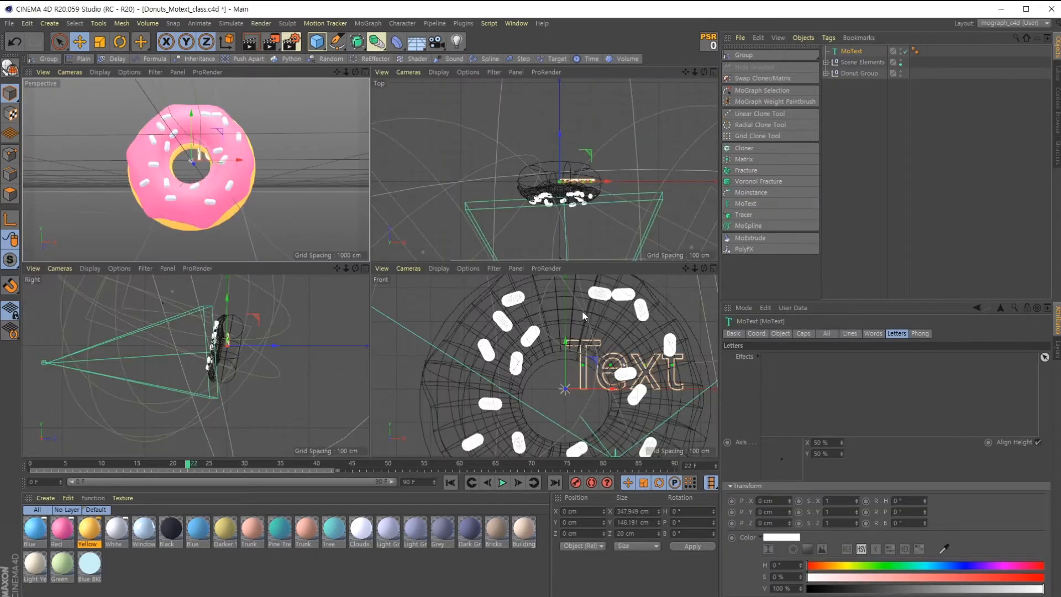
scroll(555, 174, down, 2)
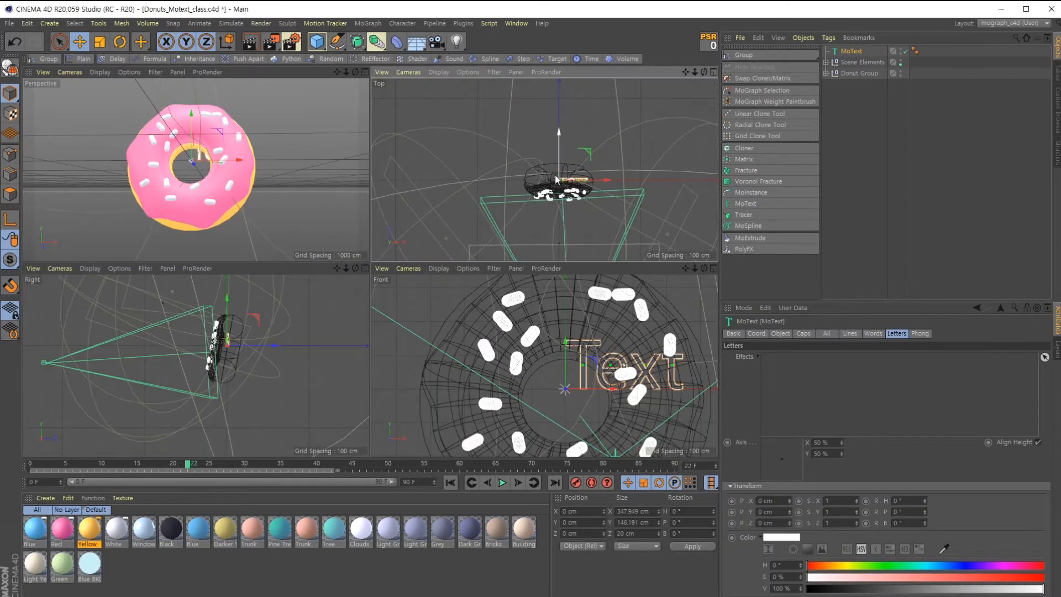
click(901, 60)
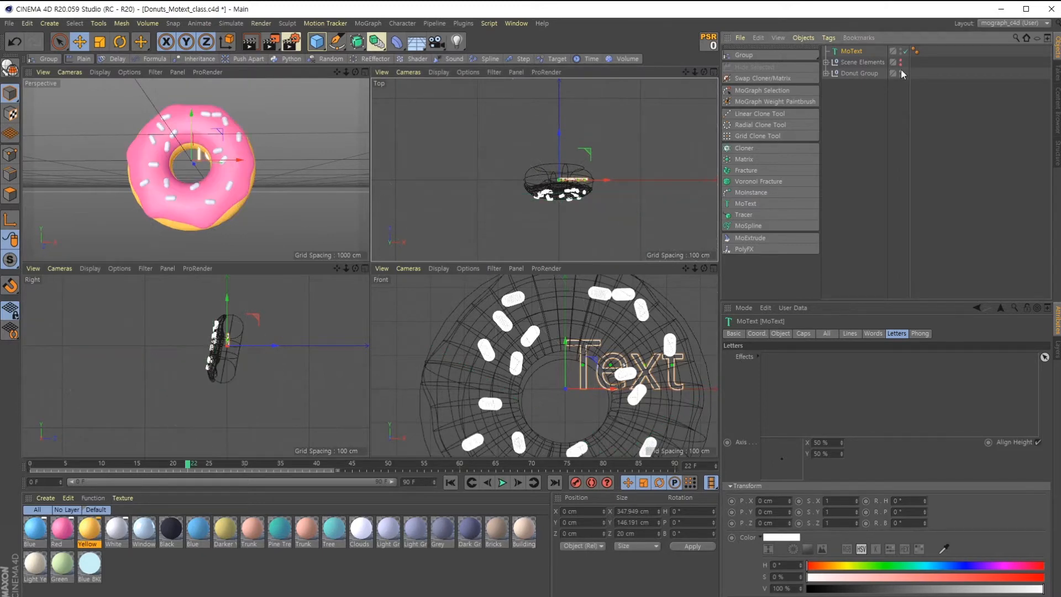
click(901, 71)
click(901, 71)
Move the MoText object along Z to about -333 cm, in front of the donut, and return to the perspective view.
click(867, 73)
click(849, 51)
drag(560, 135, 560, 161)
key(F1)
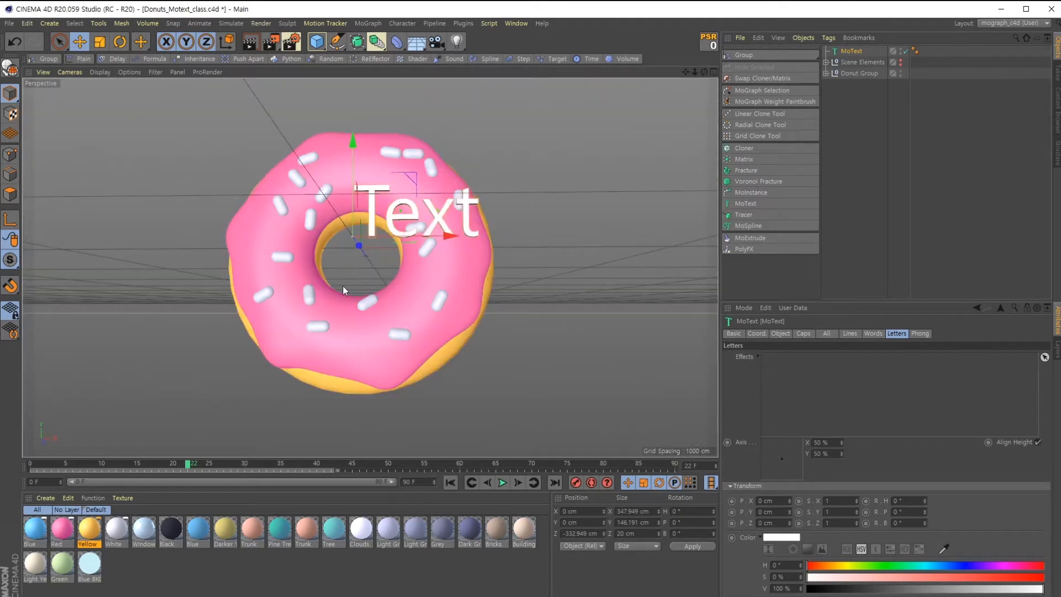
Set the MoText object's alignment to Middle.
click(780, 334)
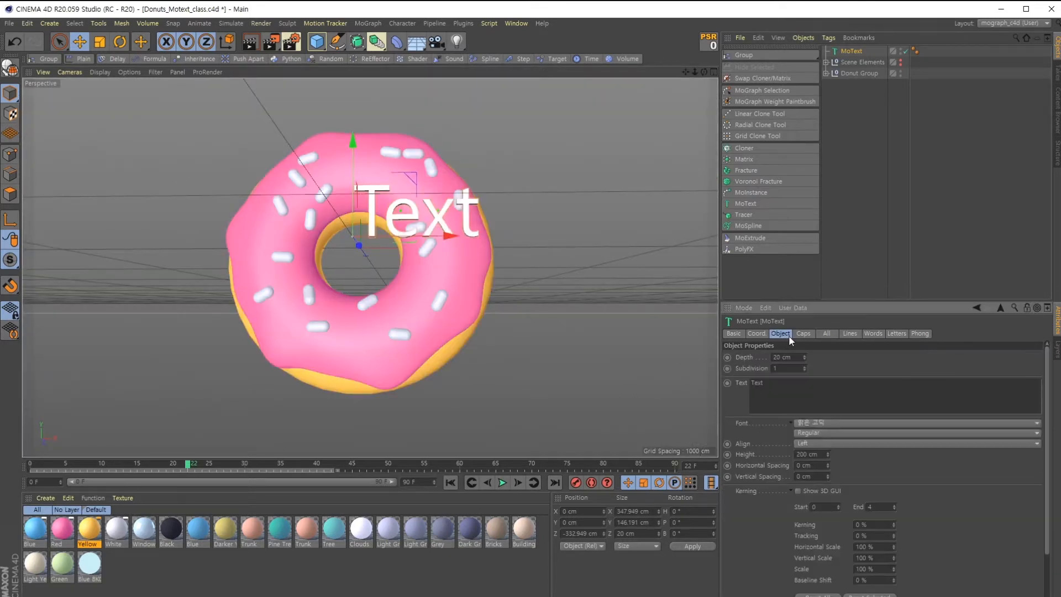
click(831, 443)
click(817, 465)
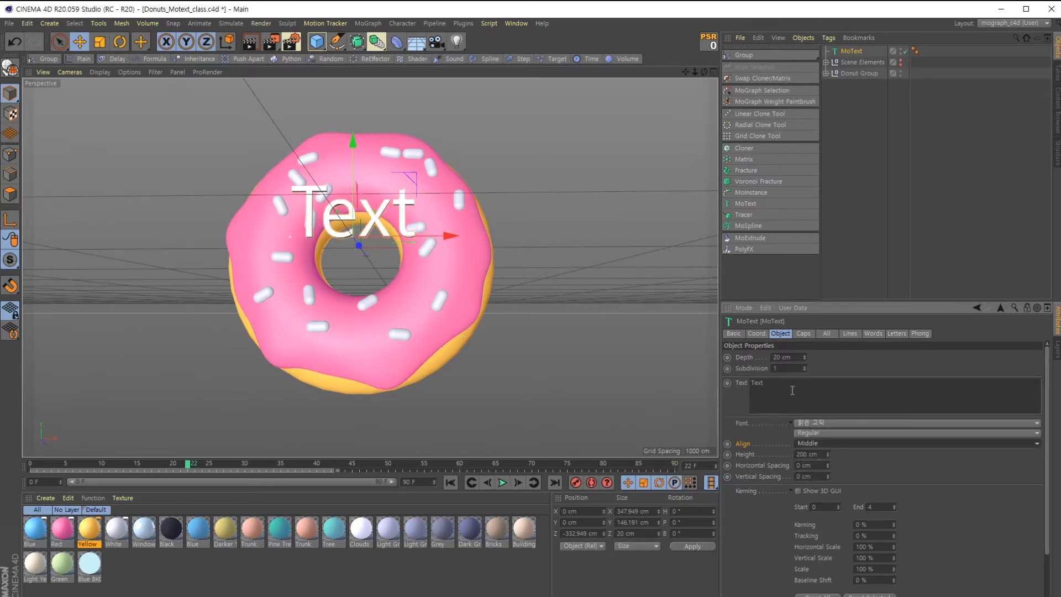
Replace the MoText object's default text with JOEY DONUTS.
drag(793, 390, 725, 386)
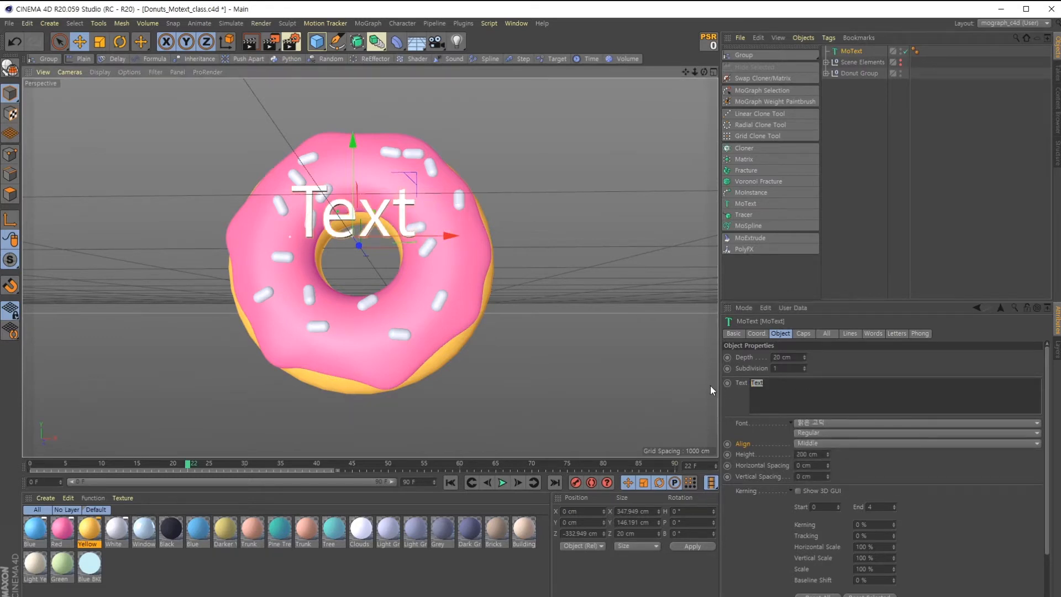
key(o)
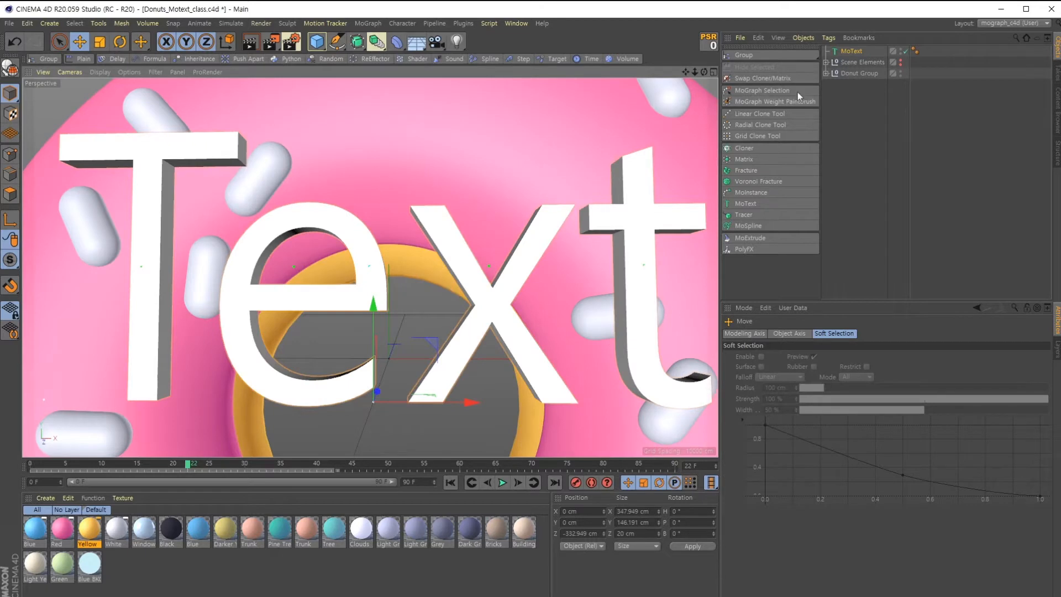
click(851, 51)
drag(775, 383, 750, 385)
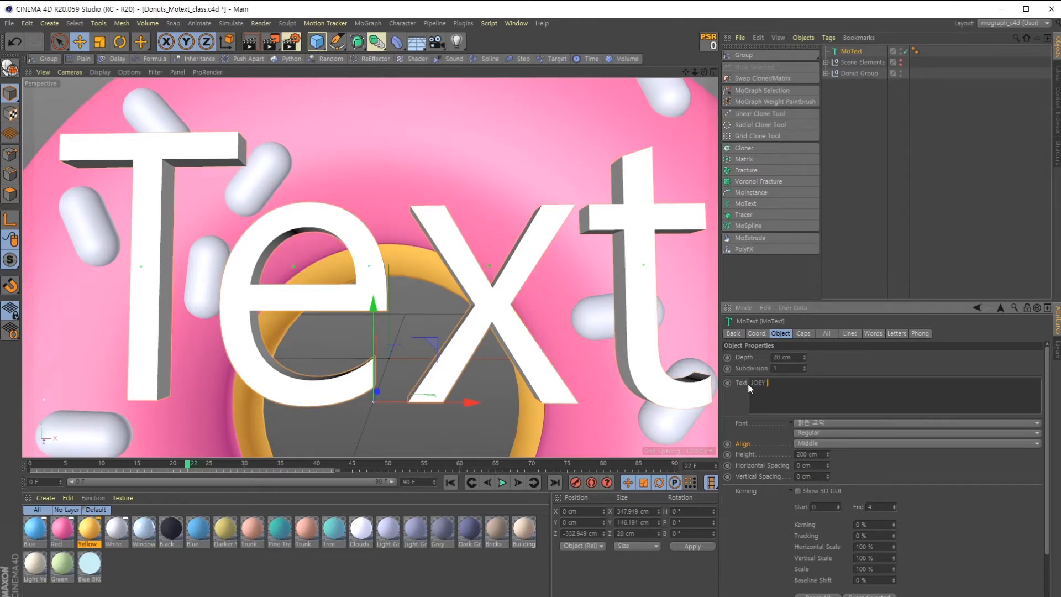
text(JOEY DONUTS)
scroll(543, 319, down, 6)
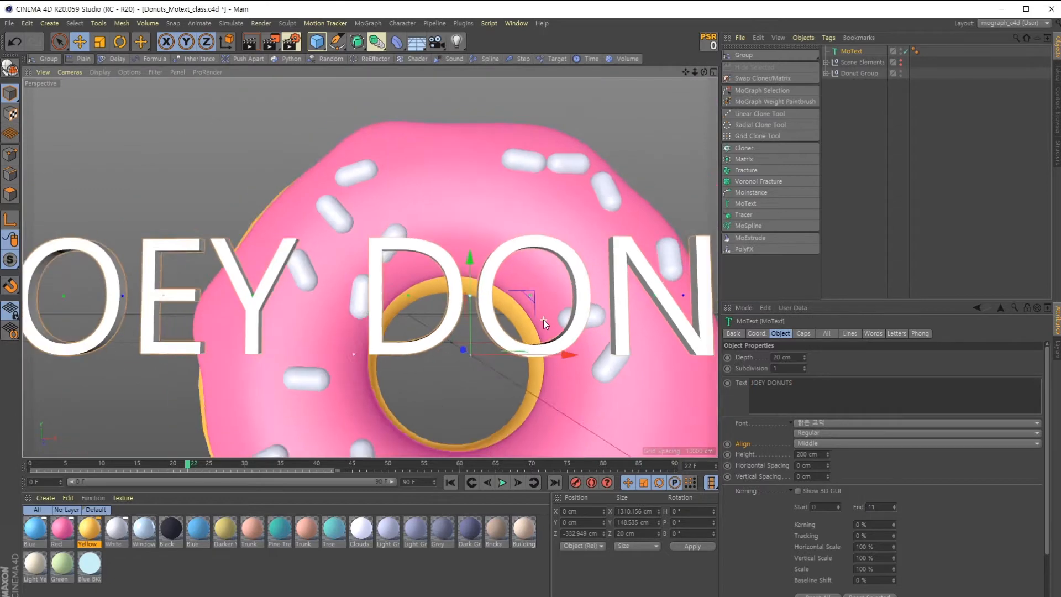
Set the title's font to VAG Rundschrift D.
click(818, 421)
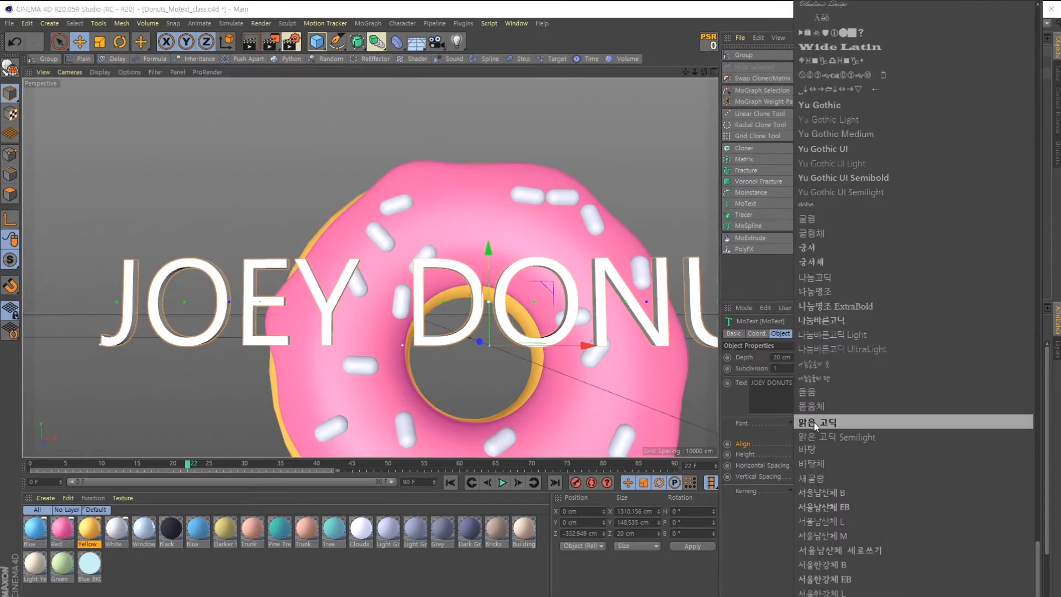
scroll(844, 347, up, 8)
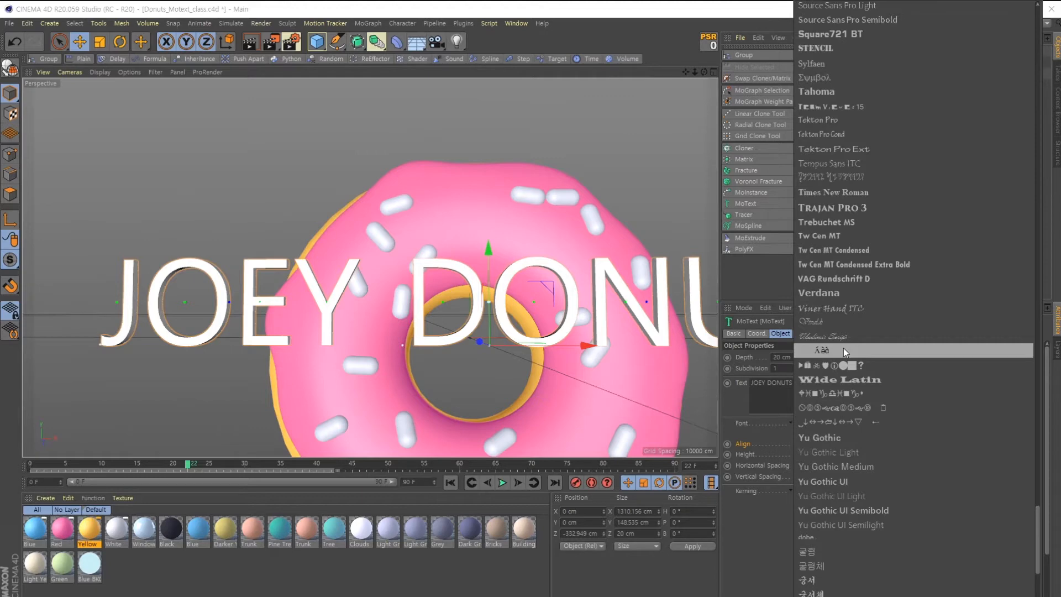
scroll(843, 347, up, 6)
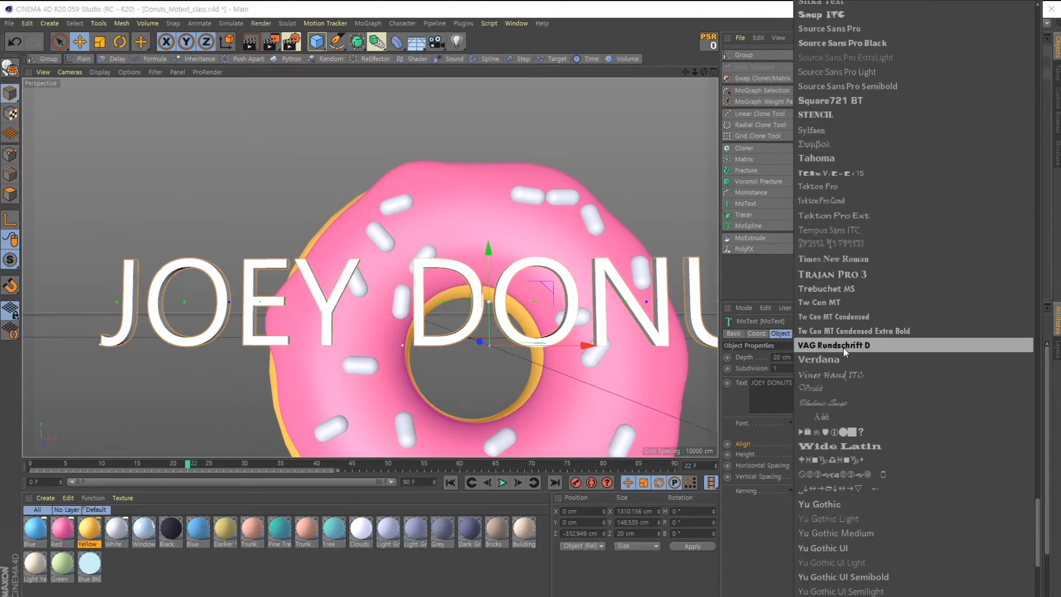
scroll(843, 347, down, 2)
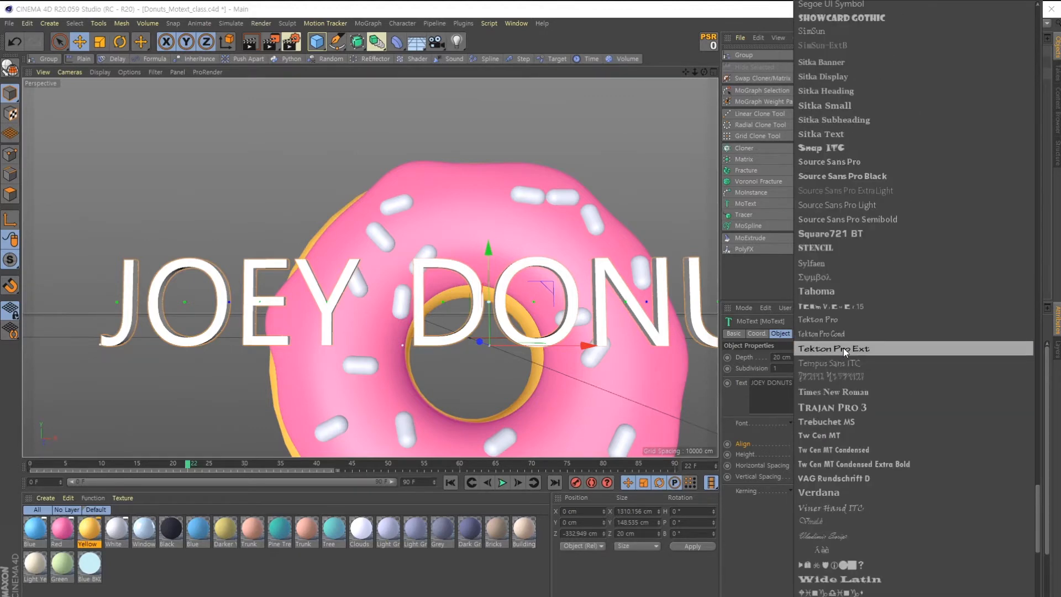
scroll(844, 347, down, 3)
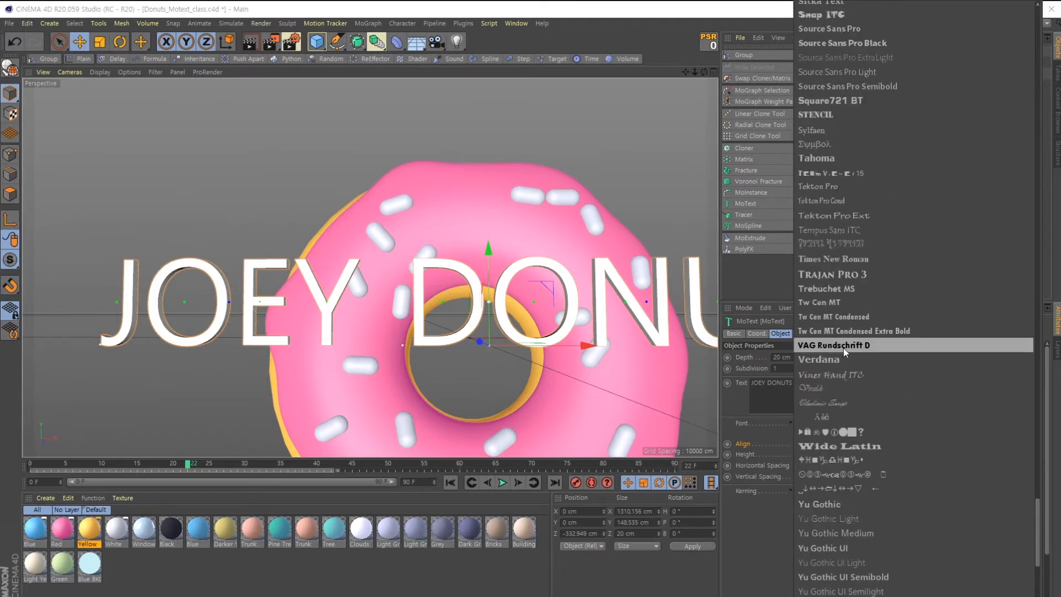
click(843, 348)
scroll(303, 336, down, 5)
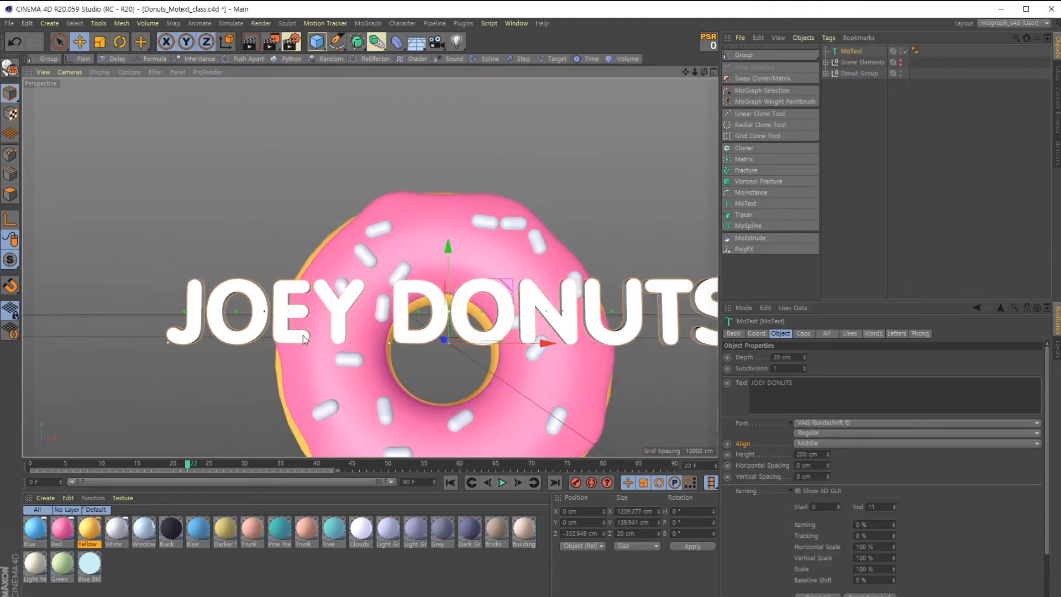
Move the title to about X -0.2 cm and Y -98 cm, centred across the lower part of the donut.
scroll(302, 336, up, 1)
drag(513, 341, 509, 343)
scroll(508, 342, up, 2)
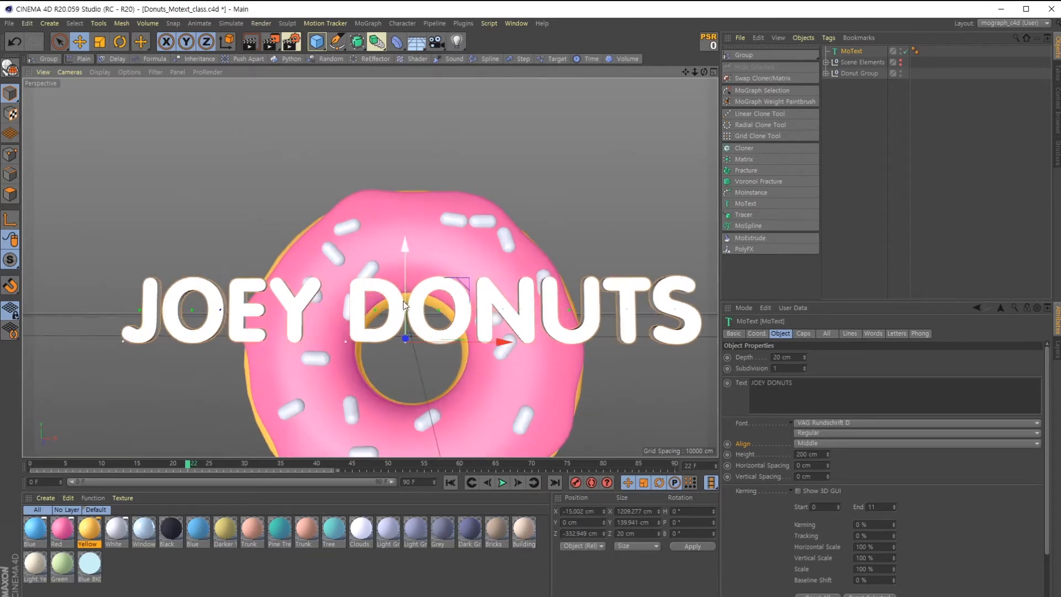
middle_click(509, 343)
drag(559, 343, 559, 351)
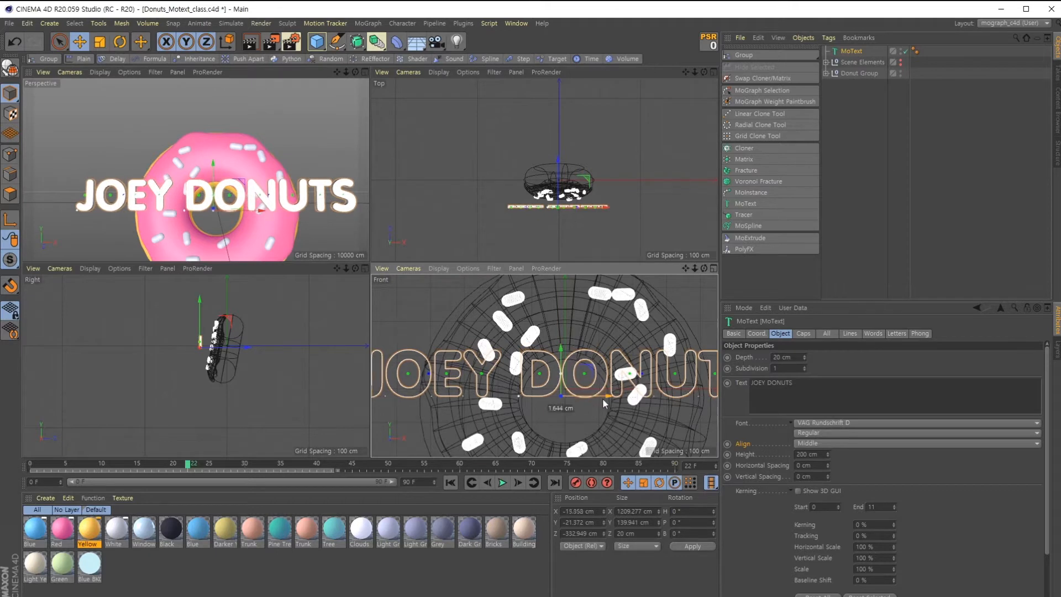
drag(602, 397, 607, 399)
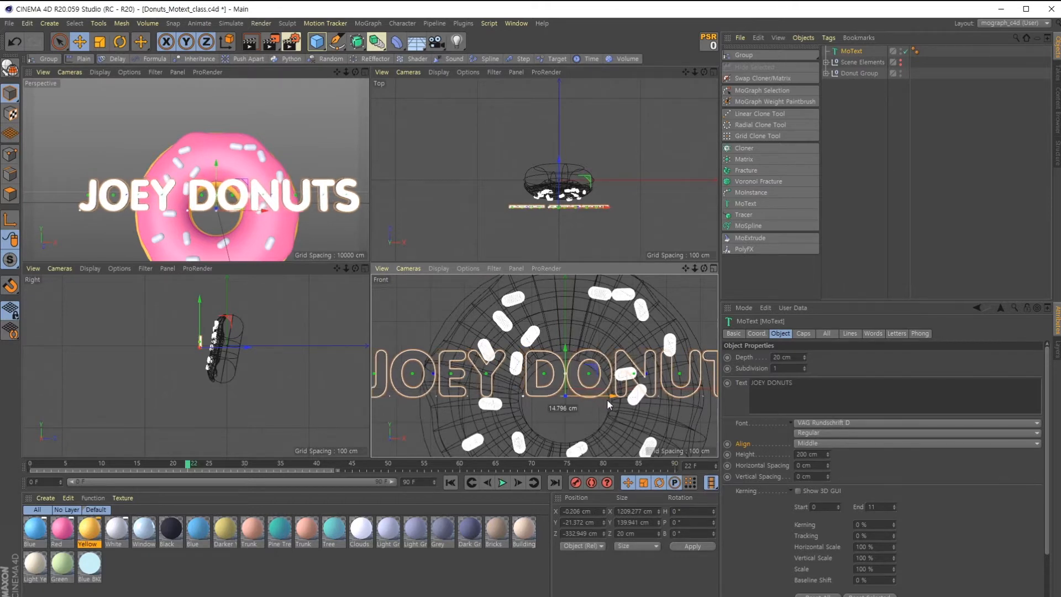
scroll(163, 347, up, 5)
drag(197, 330, 195, 343)
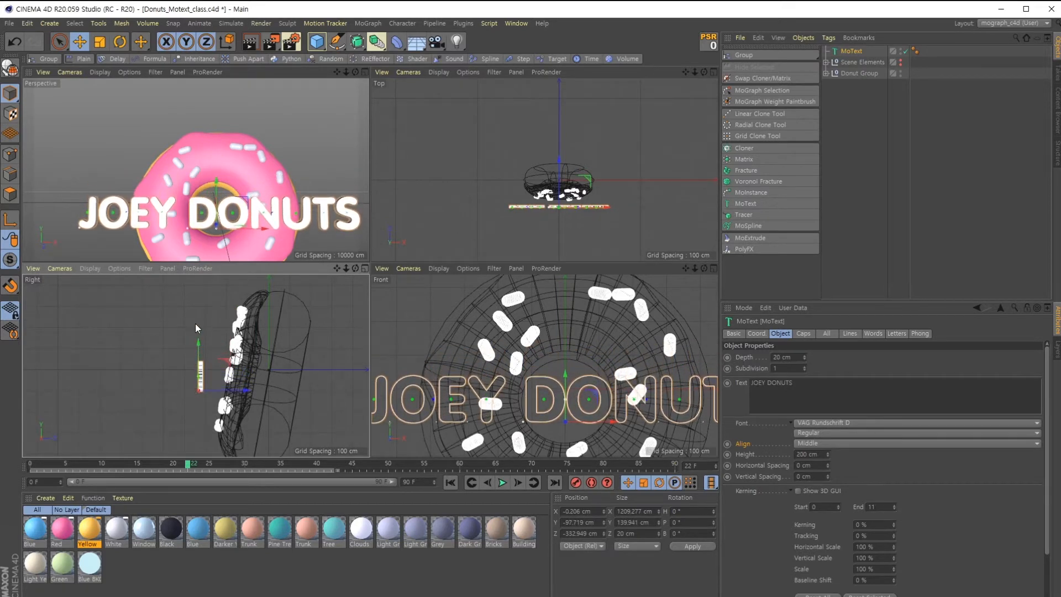
scroll(217, 183, down, 6)
scroll(218, 184, up, 4)
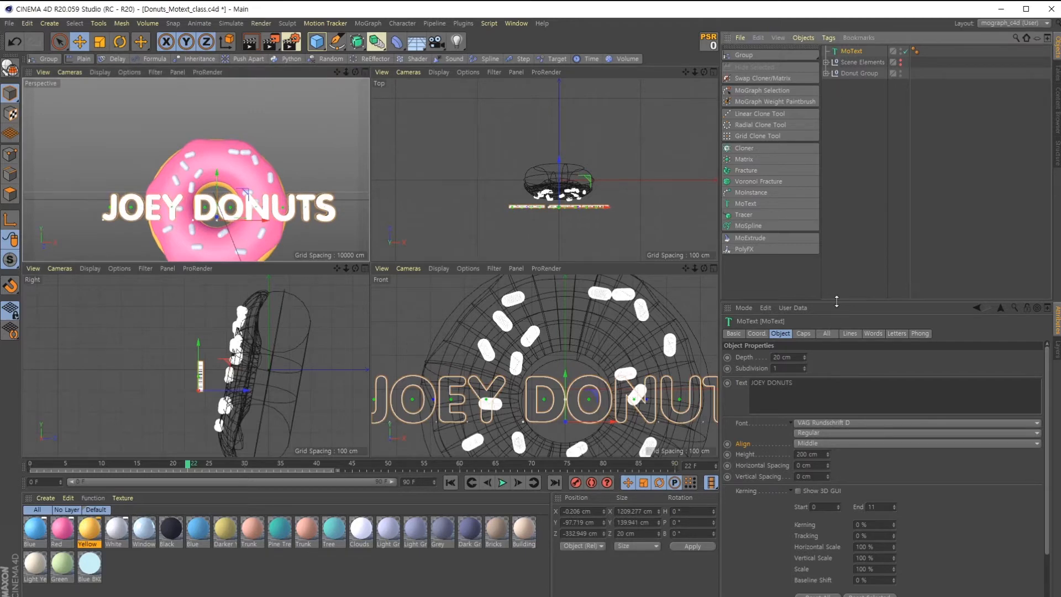
Enlarge the attribute area, return to the perspective view and enable the 3D kerning handles for the title.
drag(837, 301, 836, 211)
middle_click(293, 200)
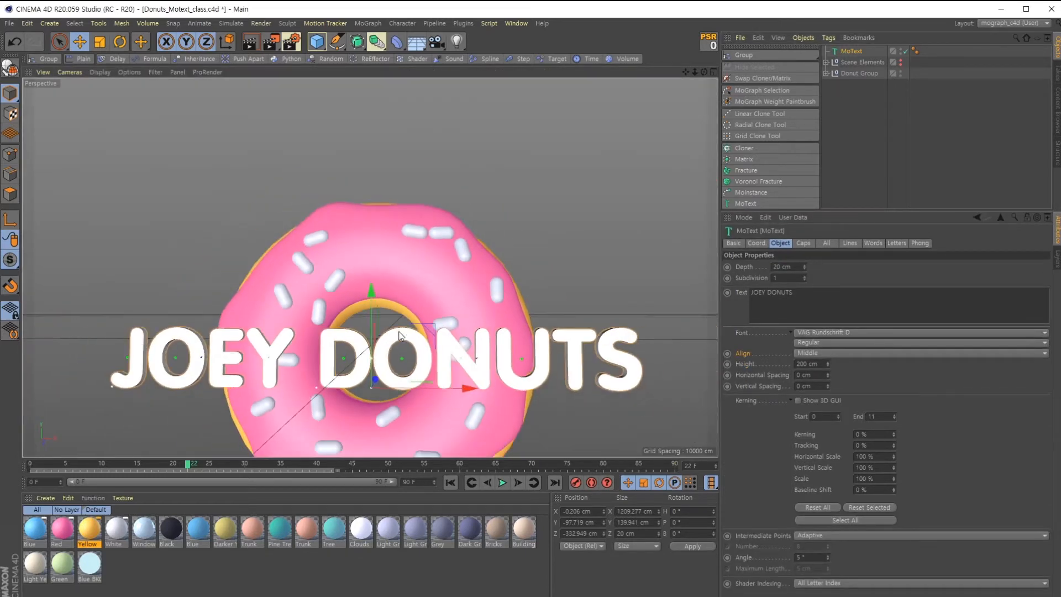
alt+drag(399, 336, 313, 295)
click(797, 400)
click(798, 400)
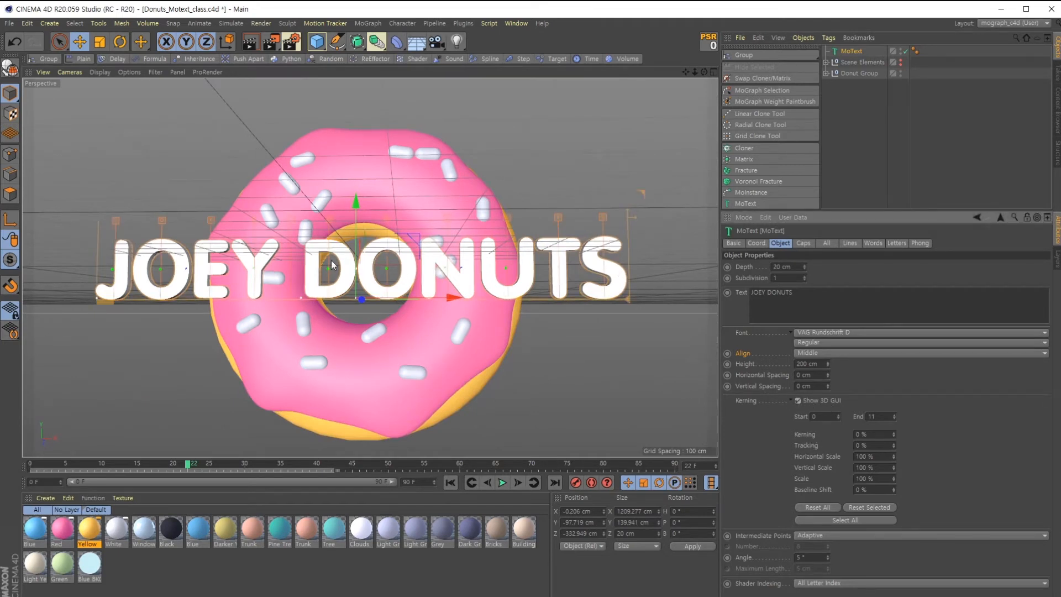
Try adjusting a letter with its 3D handle and varying the title's kerning and scale values, without keeping the changes.
mouse_move(328, 221)
mouse_down()
mouse_move(340, 221)
mouse_move(314, 221)
mouse_up()
key(ctrl+z)
mouse_move(893, 433)
mouse_down()
mouse_move(914, 434)
mouse_move(884, 433)
mouse_move(899, 443)
mouse_up()
drag(891, 459, 893, 488)
drag(894, 434, 890, 439)
Set both the start and end caps of the title to Fillet Cap.
click(808, 244)
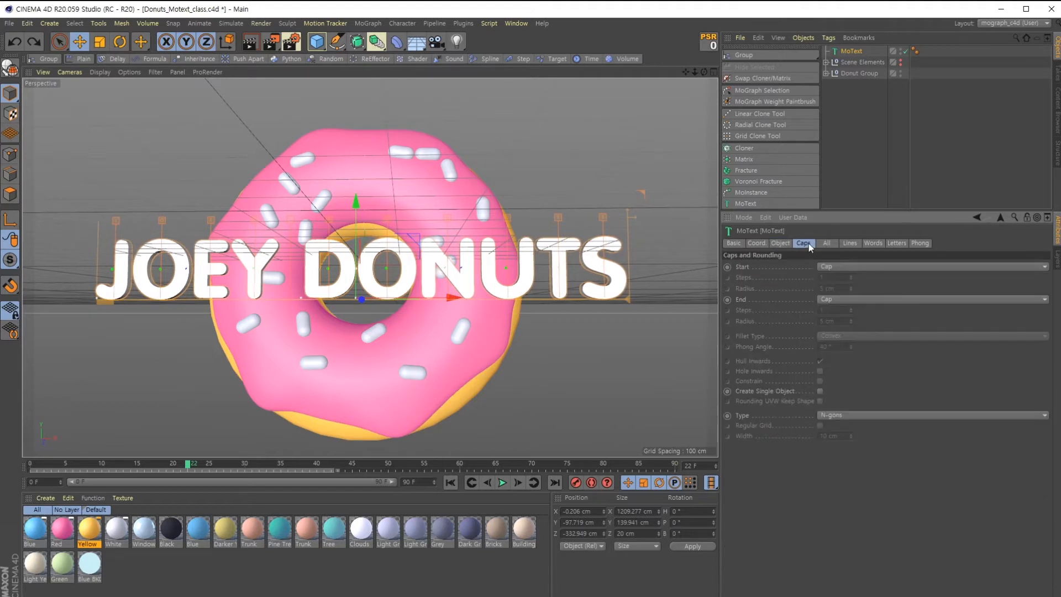
click(840, 268)
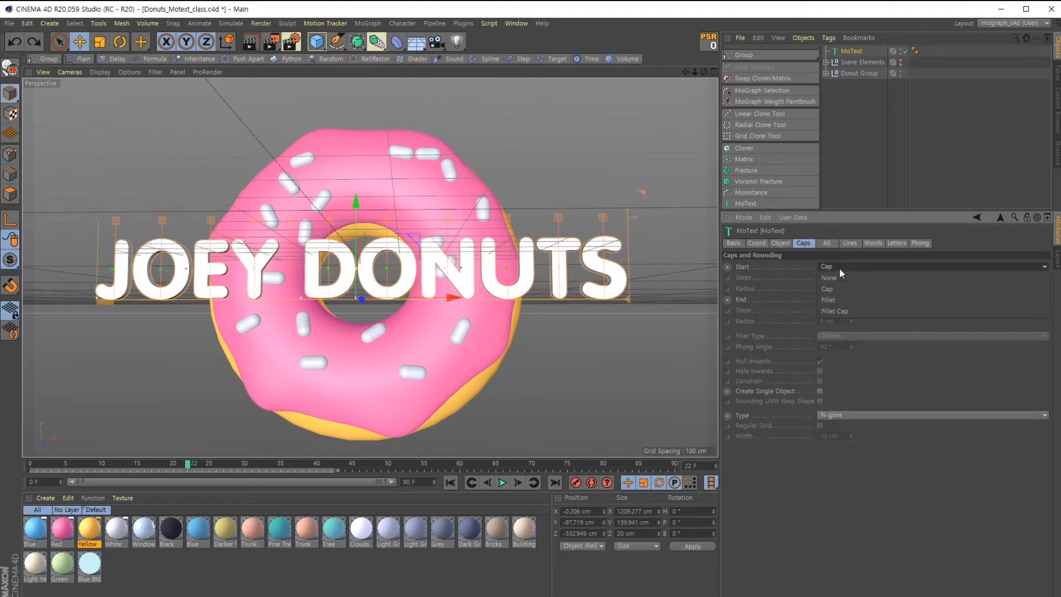
click(840, 308)
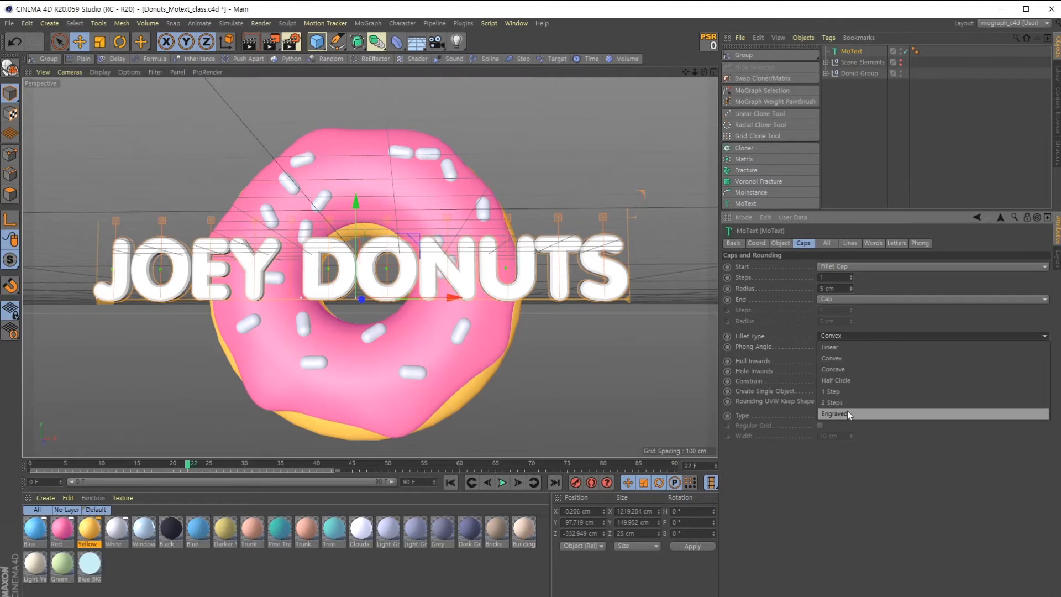
click(844, 301)
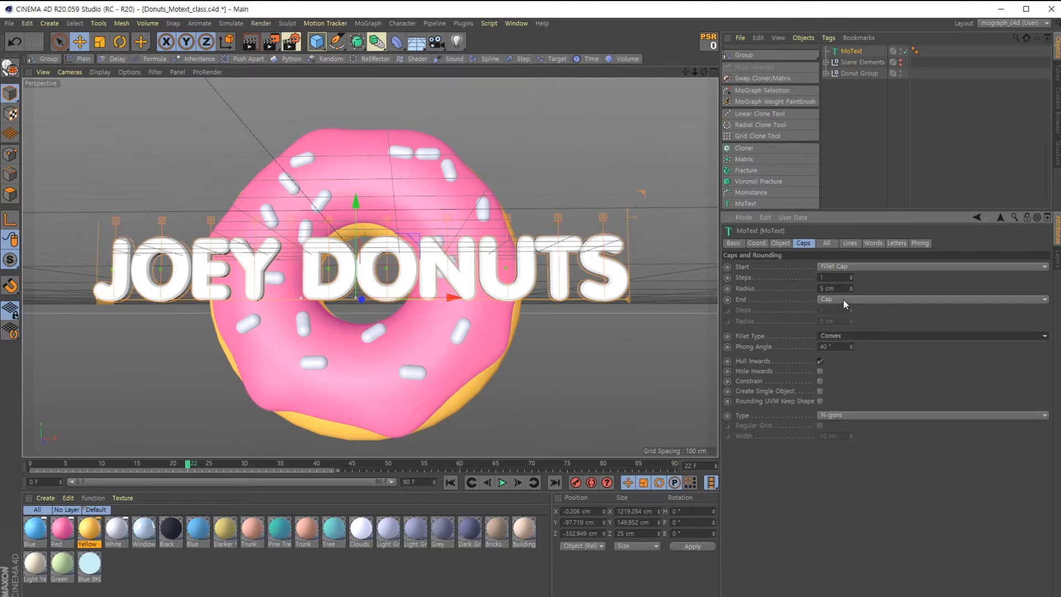
click(844, 300)
click(840, 350)
Set the fillet steps of the title's start and end caps to 5.
scroll(471, 329, up, 5)
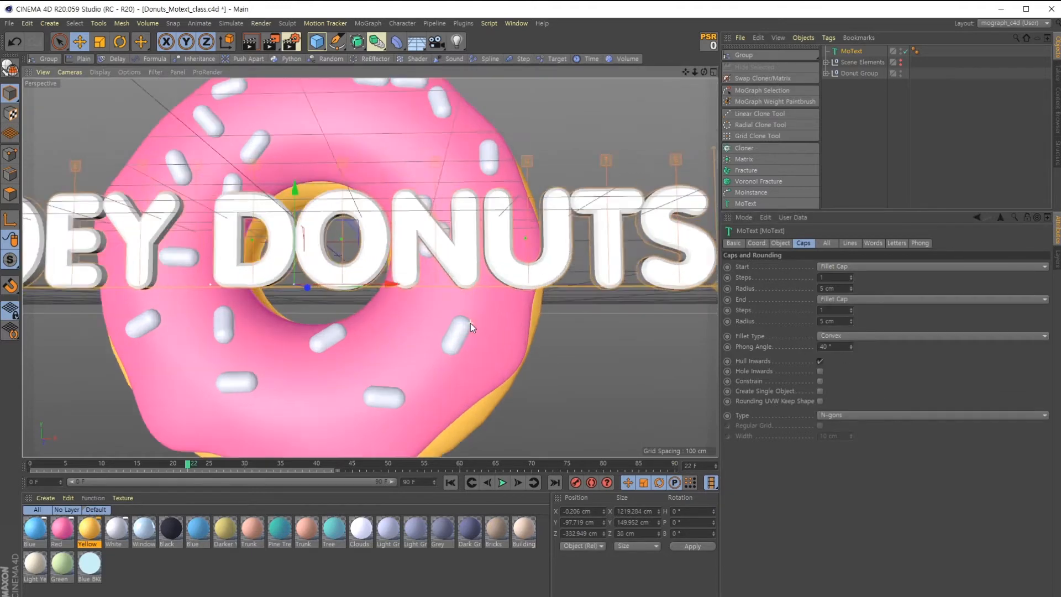
alt+drag(526, 260, 422, 347)
scroll(422, 347, up, 5)
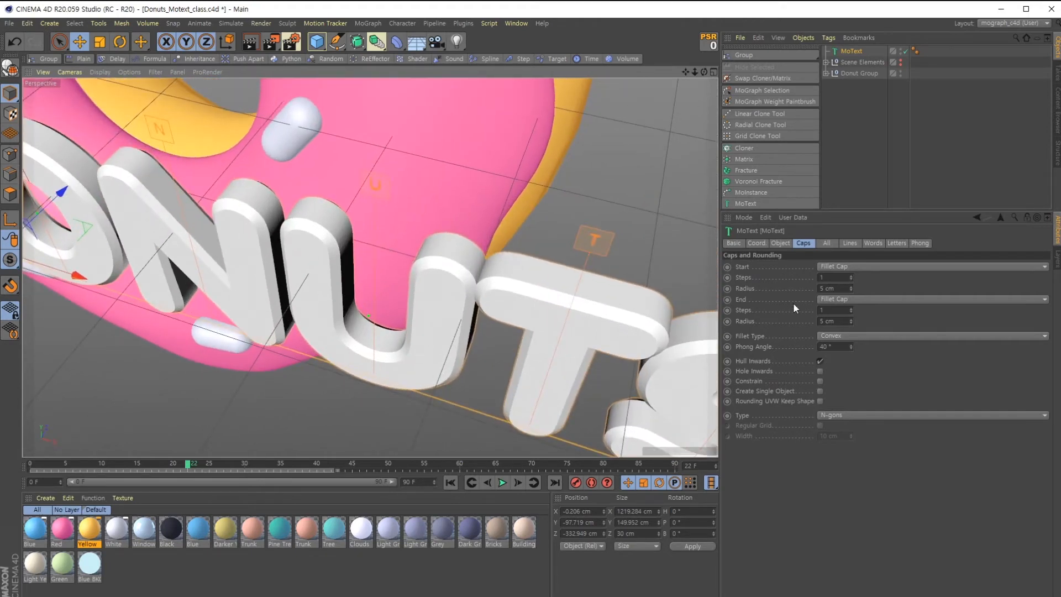
drag(850, 275, 851, 309)
alt+drag(558, 310, 577, 330)
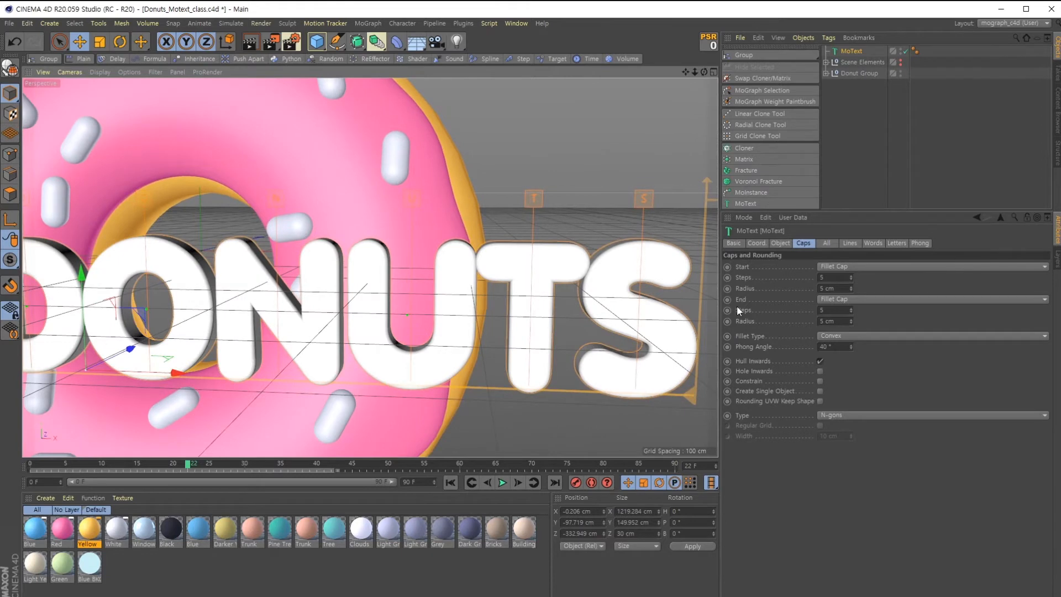
Set the fillet radius of the title's start and end caps to 12 cm.
mouse_move(851, 289)
mouse_down()
mouse_move(851, 276)
mouse_move(851, 289)
mouse_up()
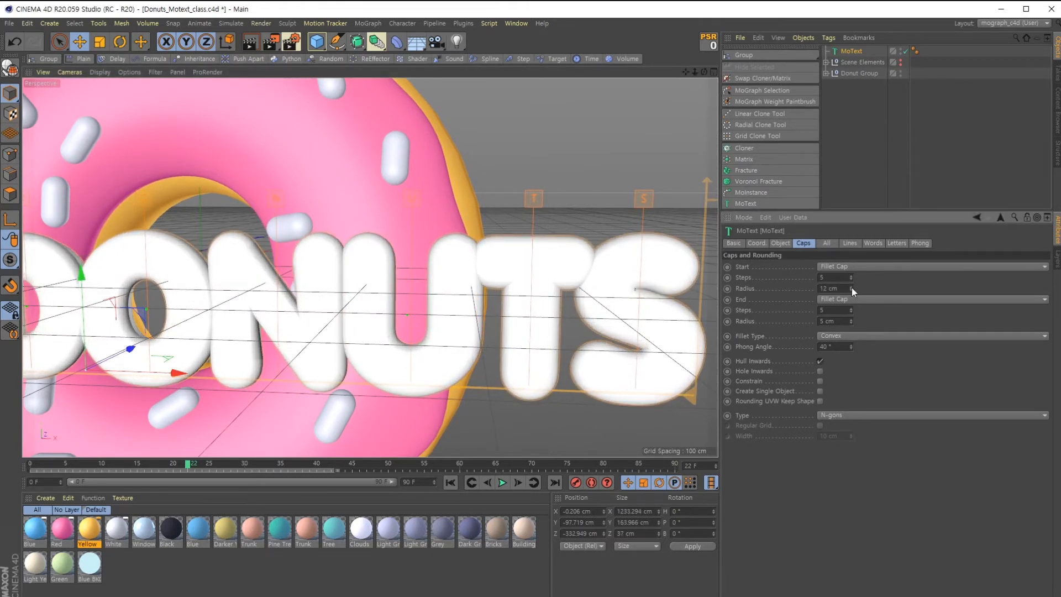
click(851, 320)
click(851, 319)
click(851, 320)
click(851, 320)
click(851, 320)
click(851, 320)
click(851, 320)
alt+drag(635, 314, 570, 333)
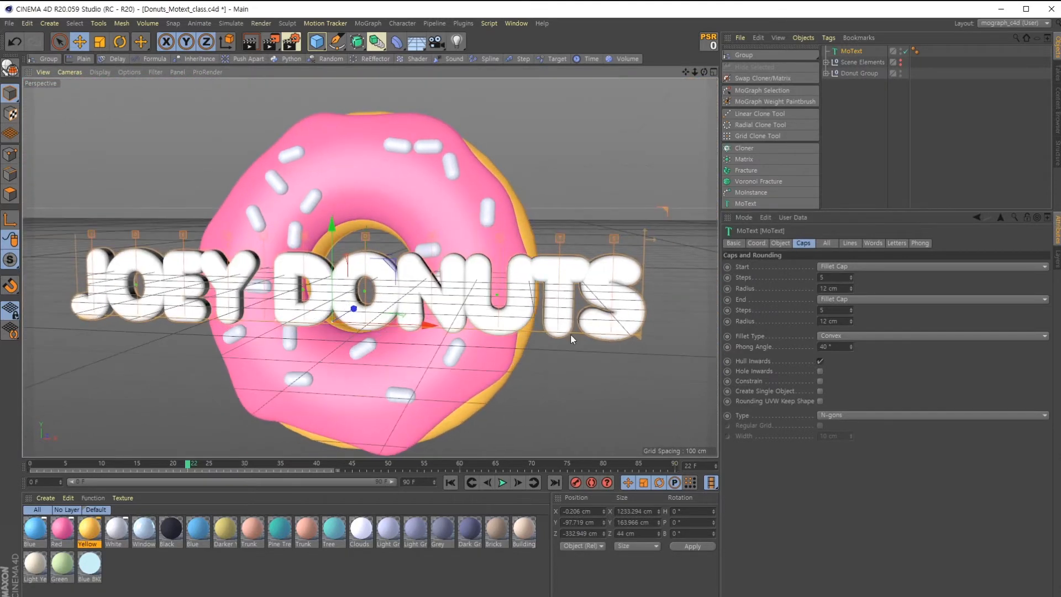
Set the title's extrusion depth to 50 cm.
click(780, 243)
drag(778, 266, 768, 266)
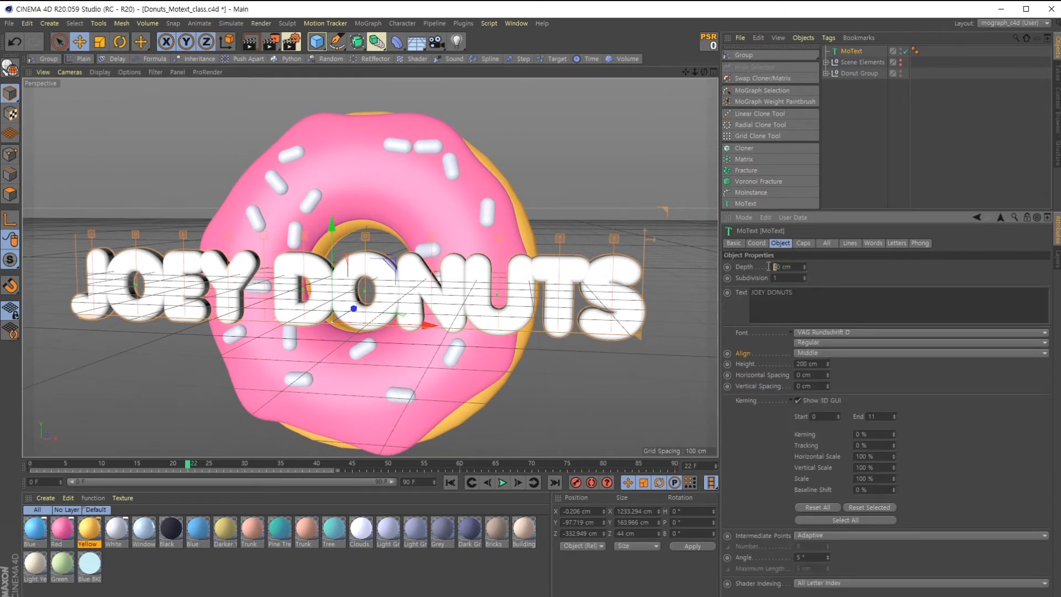
text(5)
key(Return)
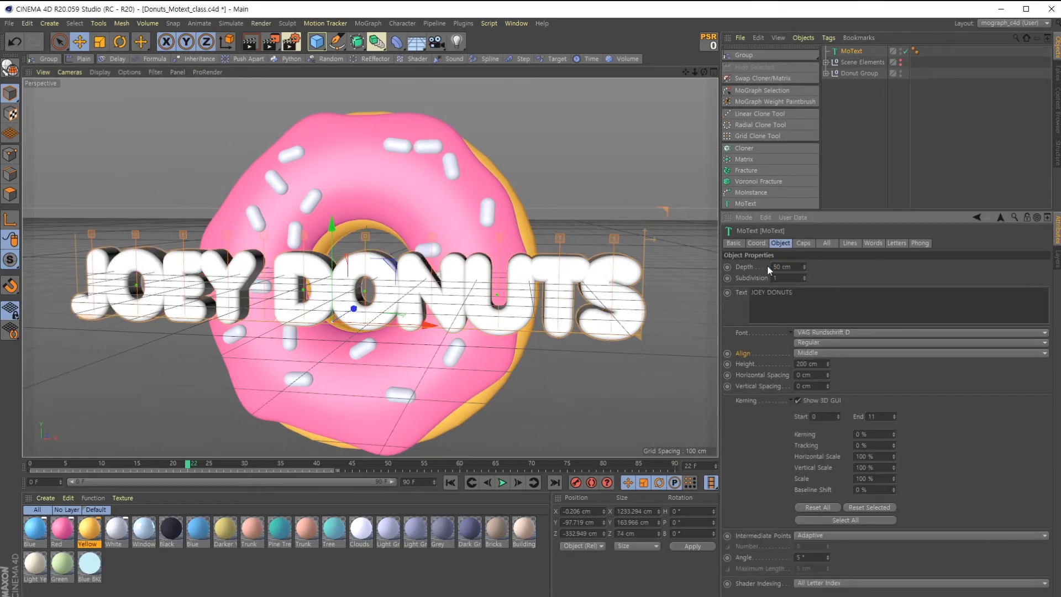
alt+drag(544, 348, 644, 442)
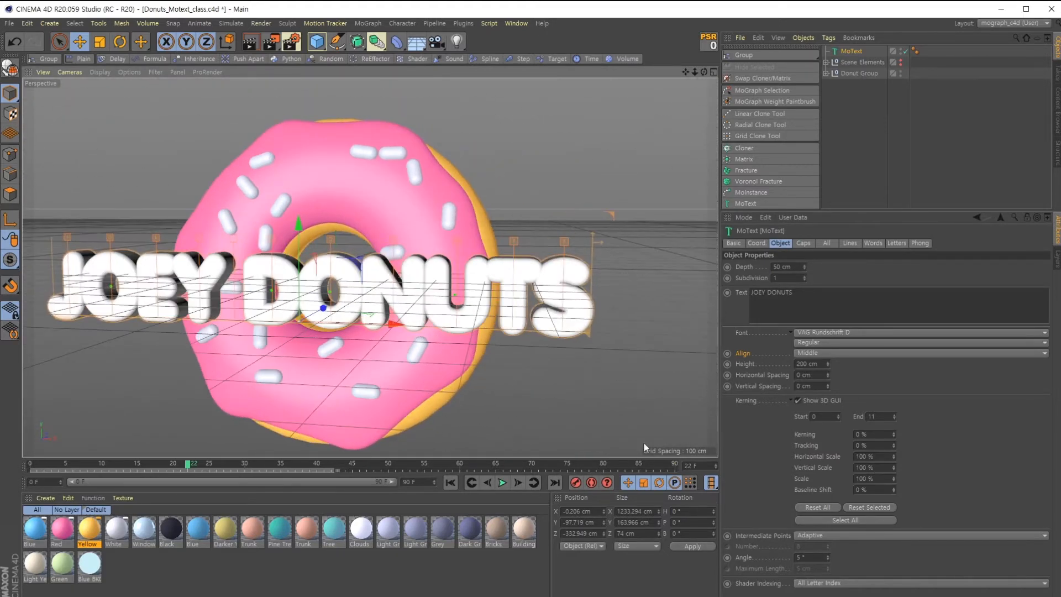
Try widening the title's letters with about 38% kerning and with horizontal spacing, undoing each change.
click(894, 432)
mouse_move(894, 434)
mouse_down()
mouse_move(893, 414)
mouse_move(895, 438)
mouse_up()
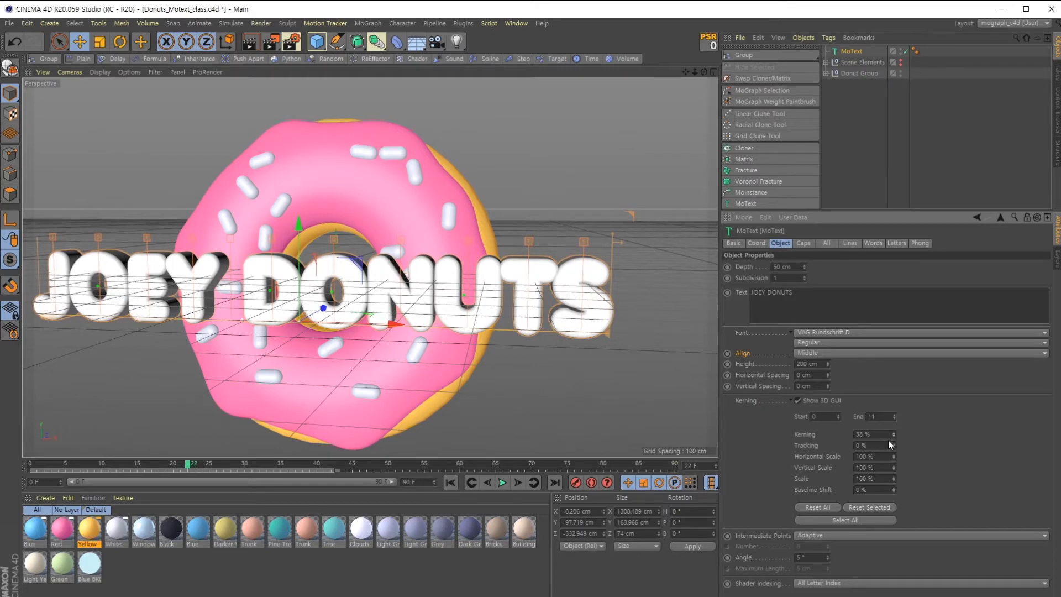
drag(894, 435, 894, 431)
key(ctrl+z)
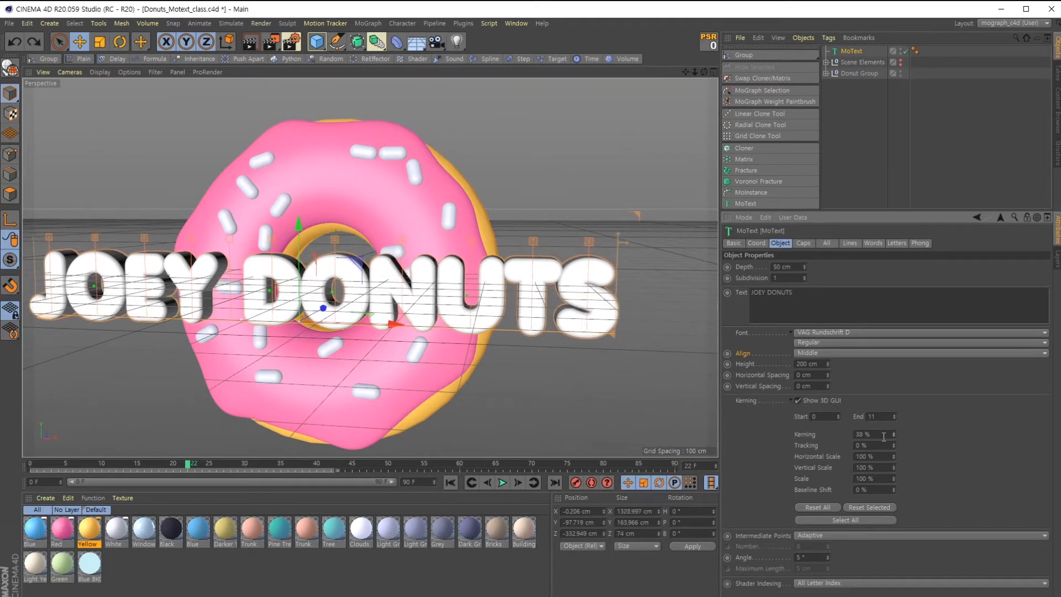
key(ctrl+z)
drag(827, 375, 828, 366)
key(ctrl+z)
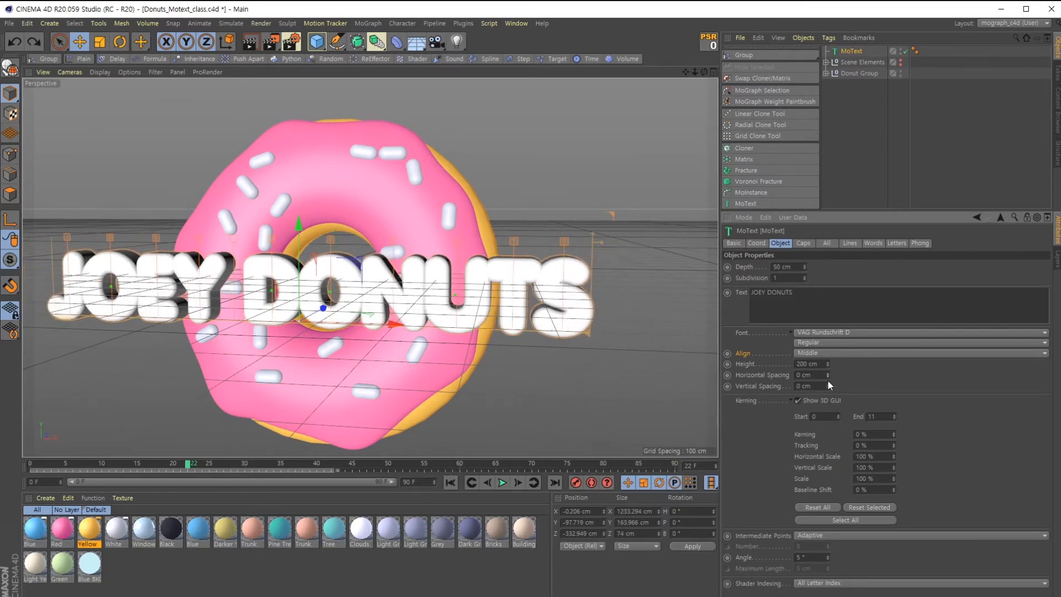
Set the title's horizontal spacing to 19 cm and split it into JOEY and DONUTS lines with -45 cm vertical spacing.
drag(828, 375, 827, 366)
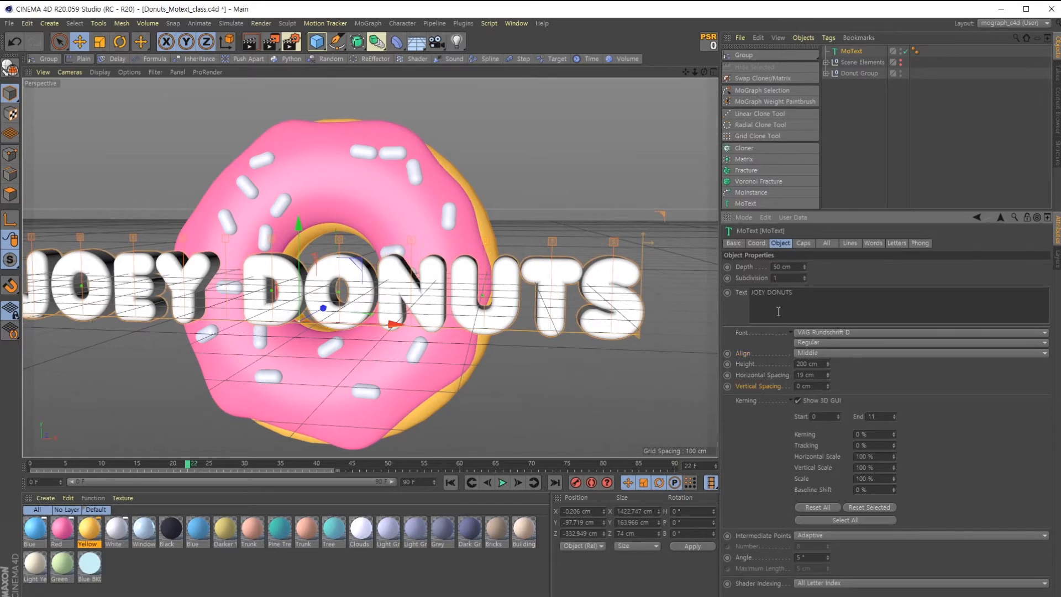
click(766, 293)
key(Return)
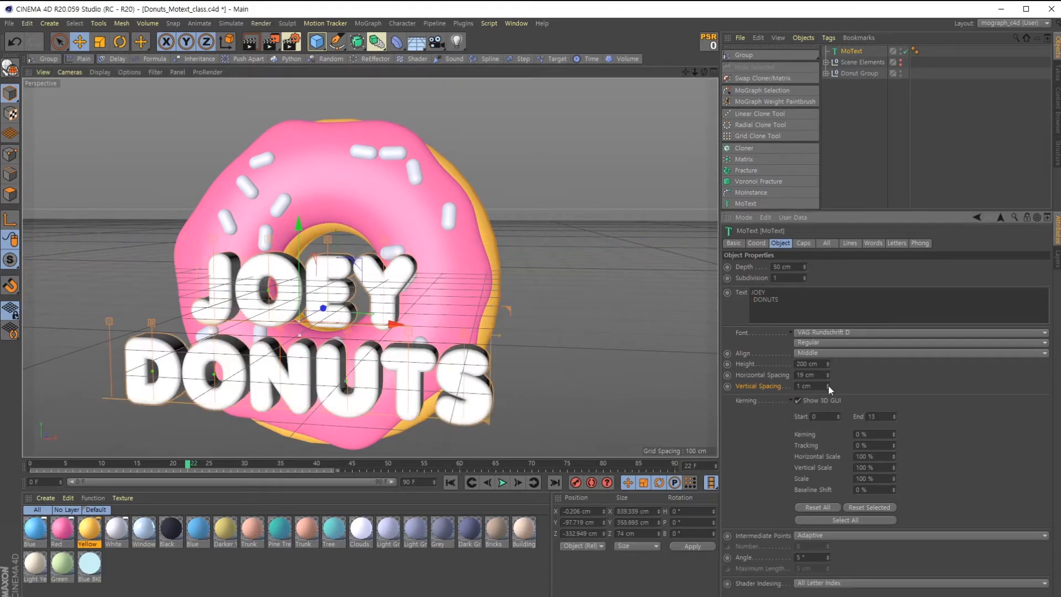
drag(828, 385, 828, 401)
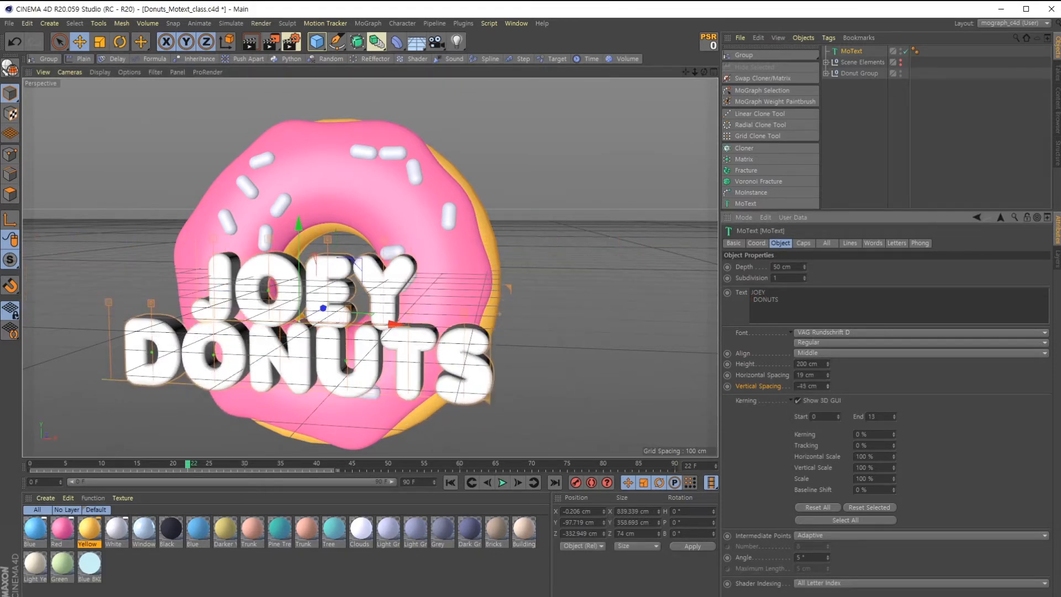
Undo the last vertical spacing change and rejoin JOEY DONUTS onto a single line.
key(ctrl+z)
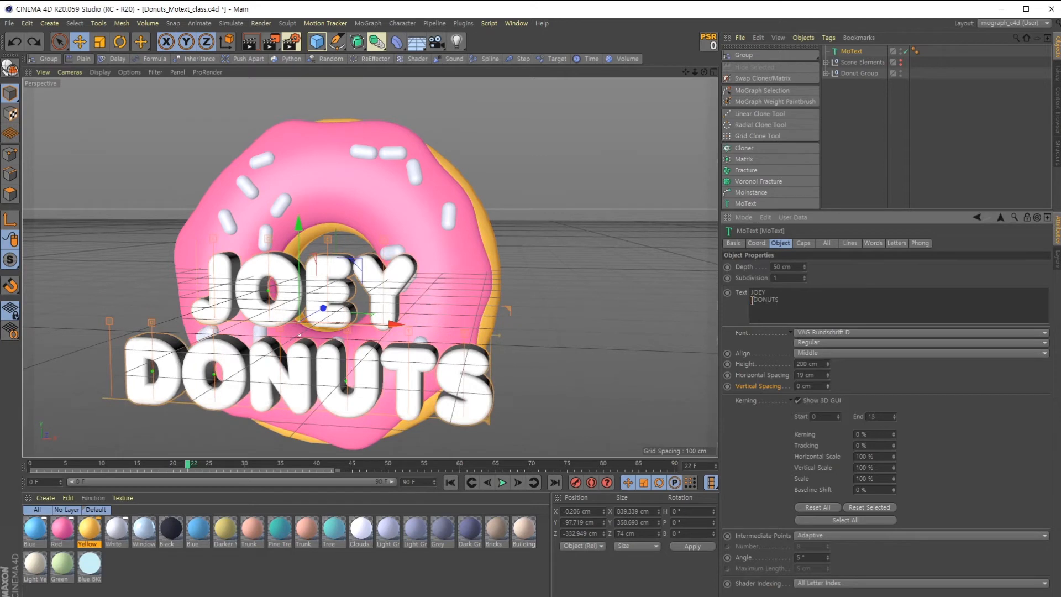
key(BackSpace)
click(894, 391)
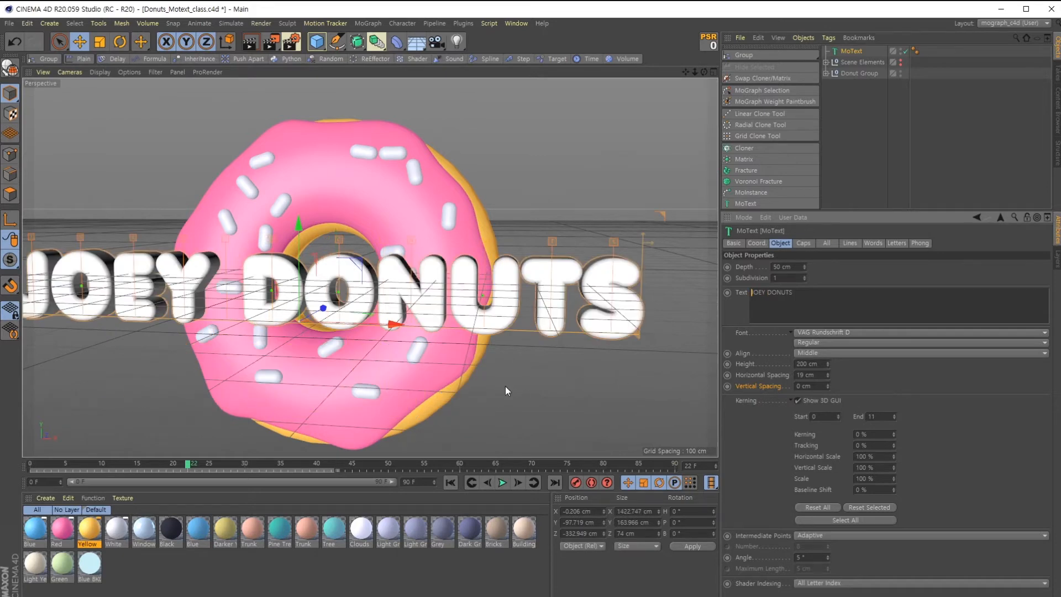
Set the title's horizontal spacing to 20 cm while viewing its letters from the front.
alt+middle_drag(449, 373, 472, 372)
mouse_move(483, 349)
alt+mouse_down()
mouse_move(500, 345)
mouse_move(477, 348)
alt+mouse_up()
scroll(445, 332, up, 2)
middle_click(478, 350)
scroll(521, 393, down, 2)
middle_click(521, 394)
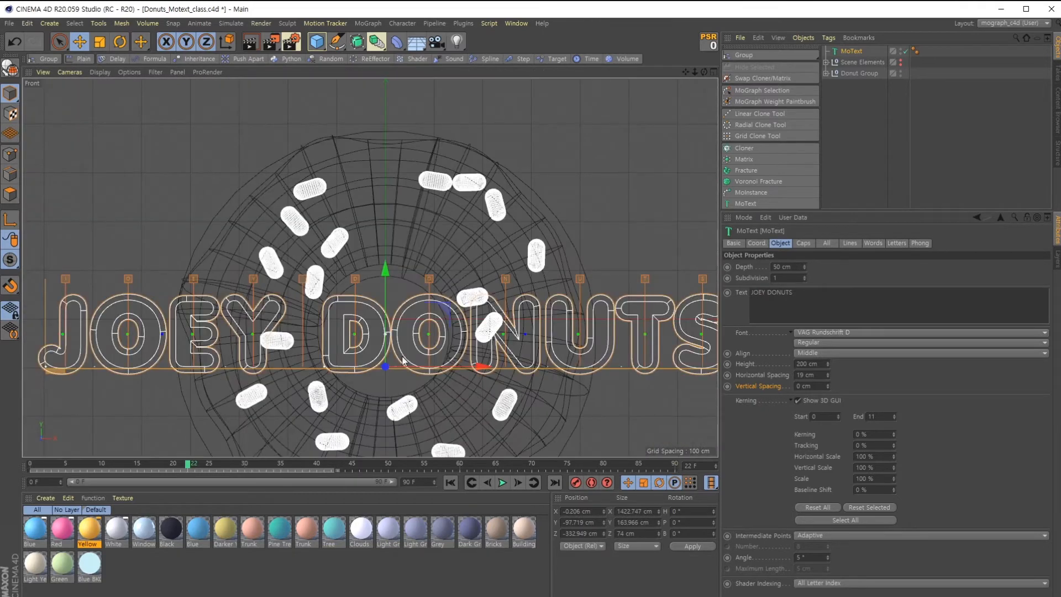
alt+middle_drag(513, 363, 426, 355)
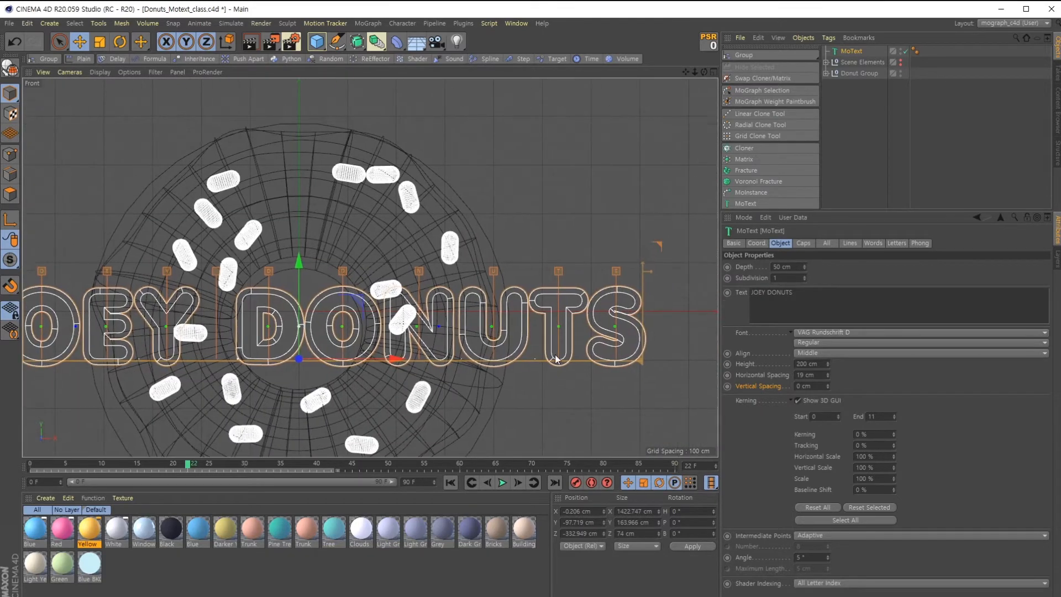
scroll(556, 359, up, 3)
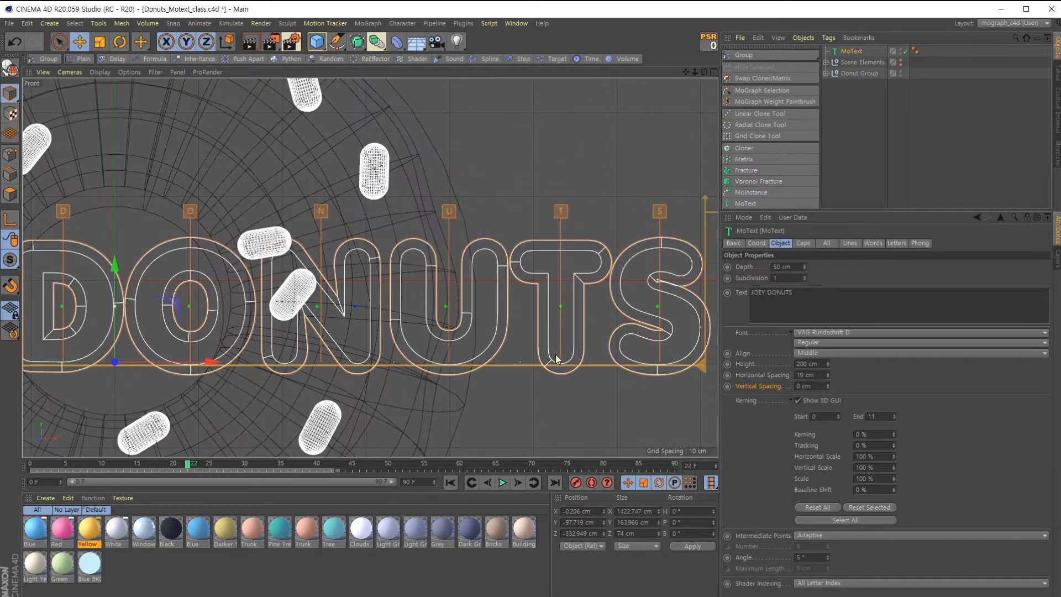
click(828, 373)
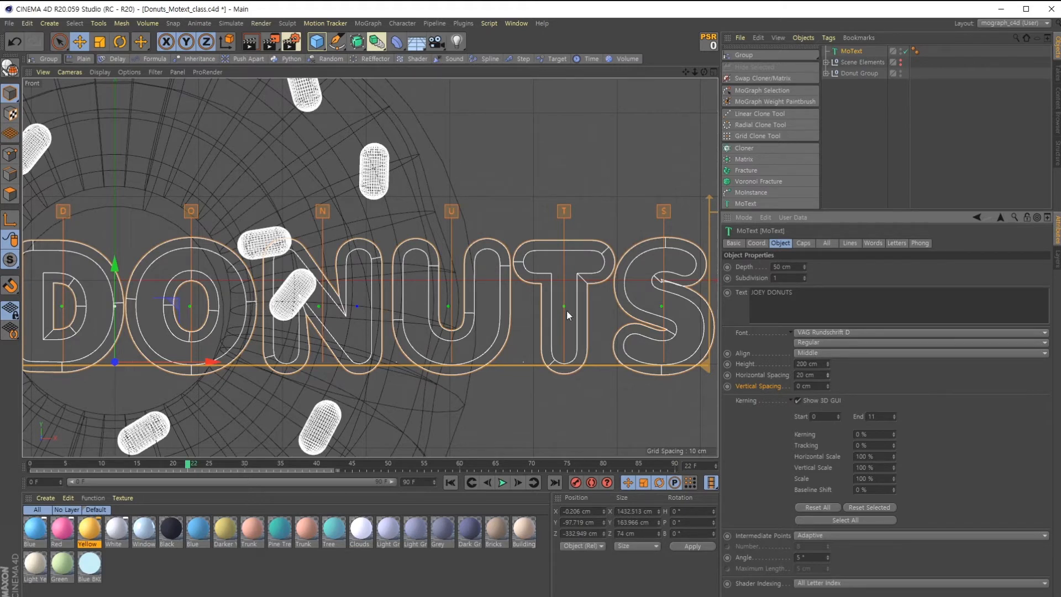
Slightly widen the kerning before the T, the S and the O of DONUTS with the letter handles.
drag(566, 211, 569, 212)
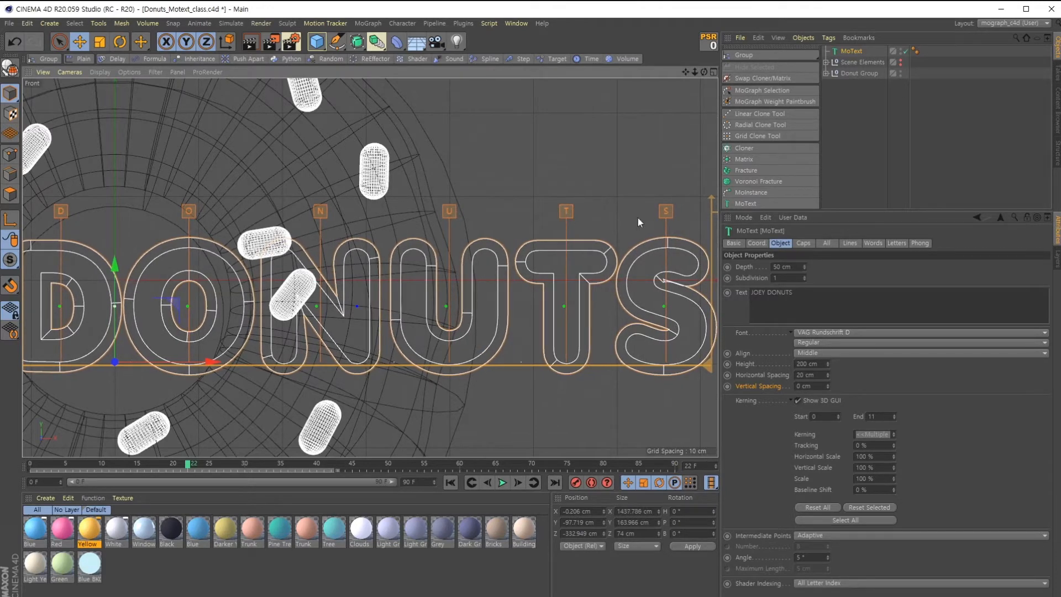
drag(664, 213, 668, 214)
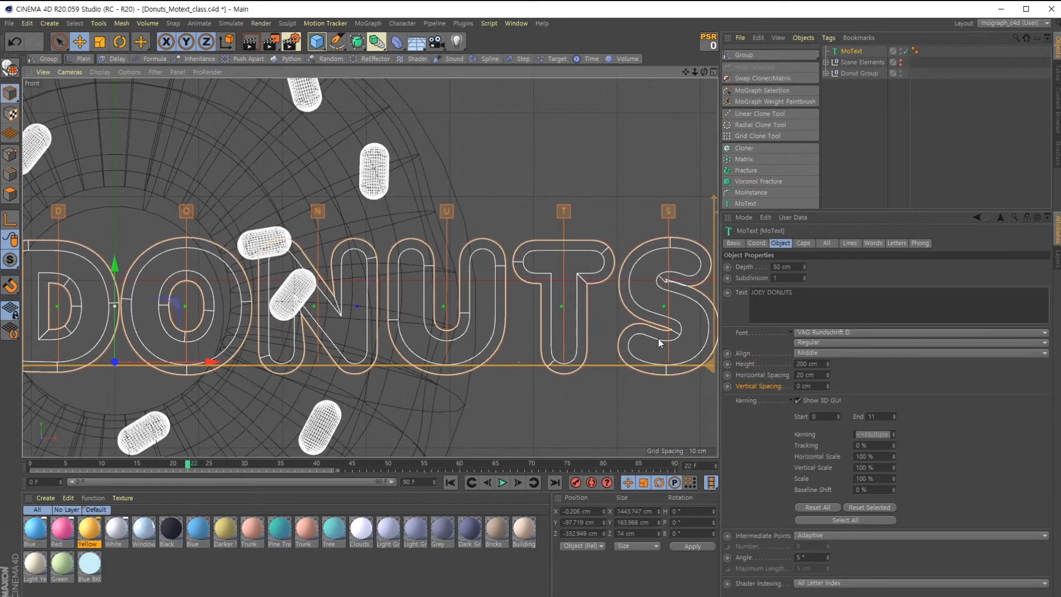
alt+middle_drag(653, 338, 512, 337)
alt+middle_drag(437, 335, 625, 336)
alt+middle_drag(402, 327, 570, 334)
alt+middle_drag(445, 306, 545, 308)
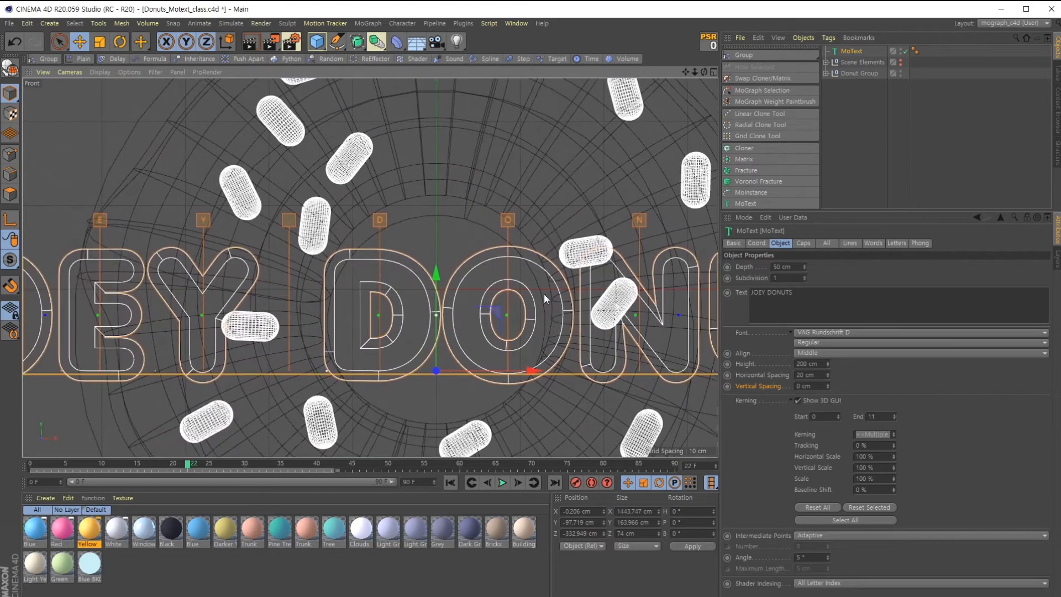
drag(513, 220, 515, 220)
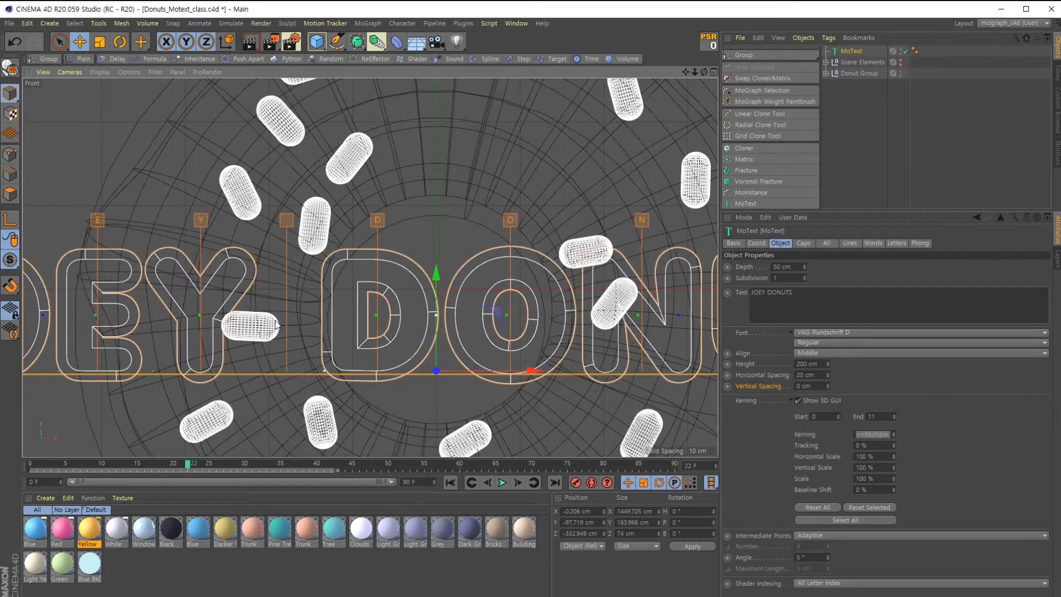
Narrow the gap between JOEY and DONUTS by kerning the space character, and slightly widen the gap before the Y.
drag(289, 221, 253, 225)
alt+middle_drag(272, 349, 468, 375)
drag(434, 243, 439, 246)
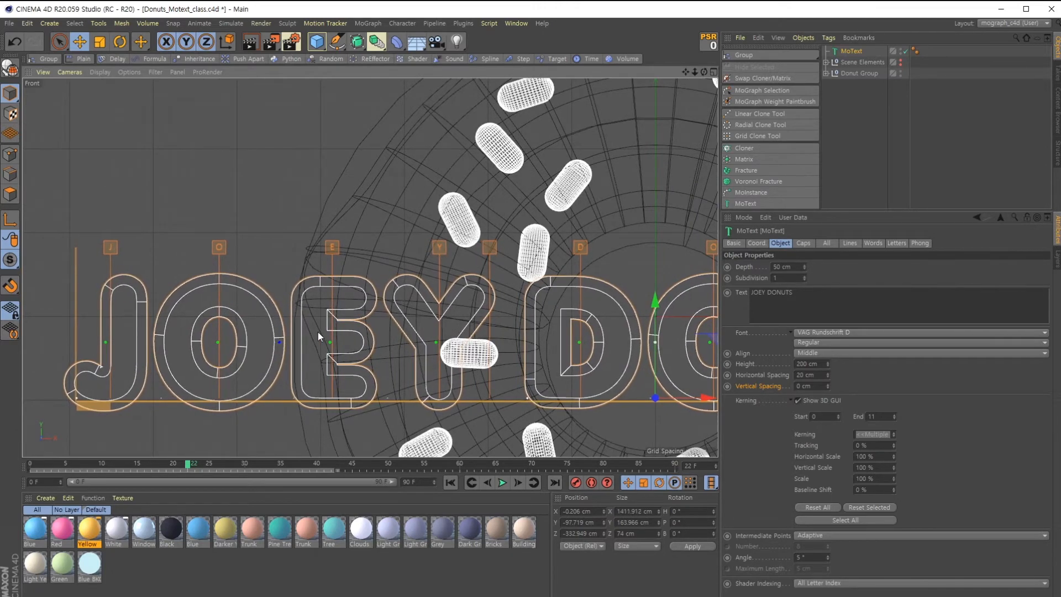
Turn off the title's 3D kerning handles and return to the perspective view.
scroll(322, 328, down, 5)
alt+middle_drag(624, 376, 386, 292)
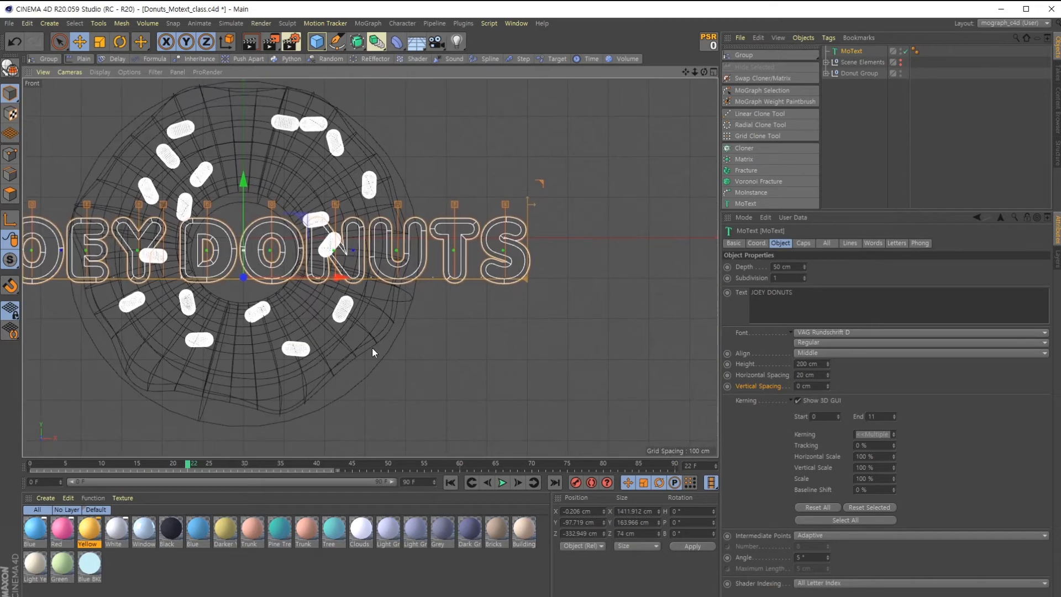
click(797, 401)
middle_click(531, 359)
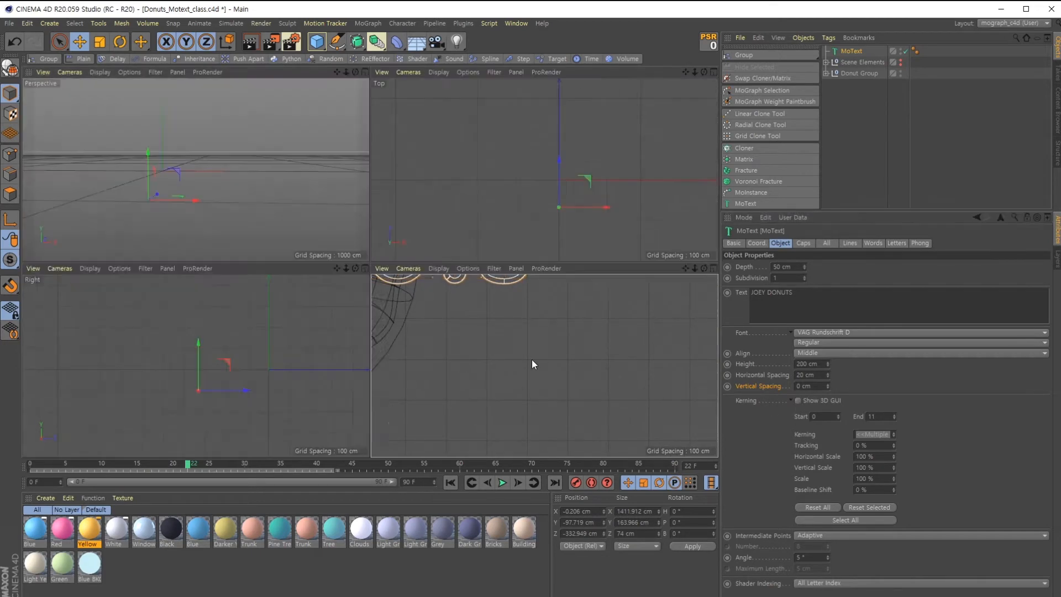
middle_click(313, 212)
scroll(449, 318, down, 3)
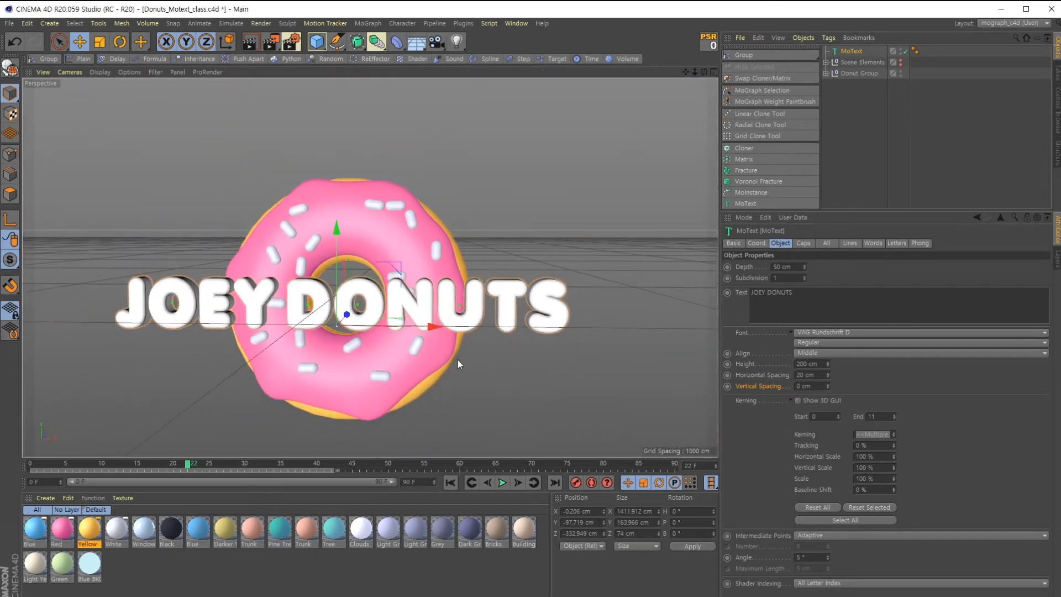
Examine the title's rounded faces, bevels and extruded sides up close from several angles.
scroll(458, 359, up, 2)
scroll(458, 359, down, 2)
alt+drag(439, 368, 413, 350)
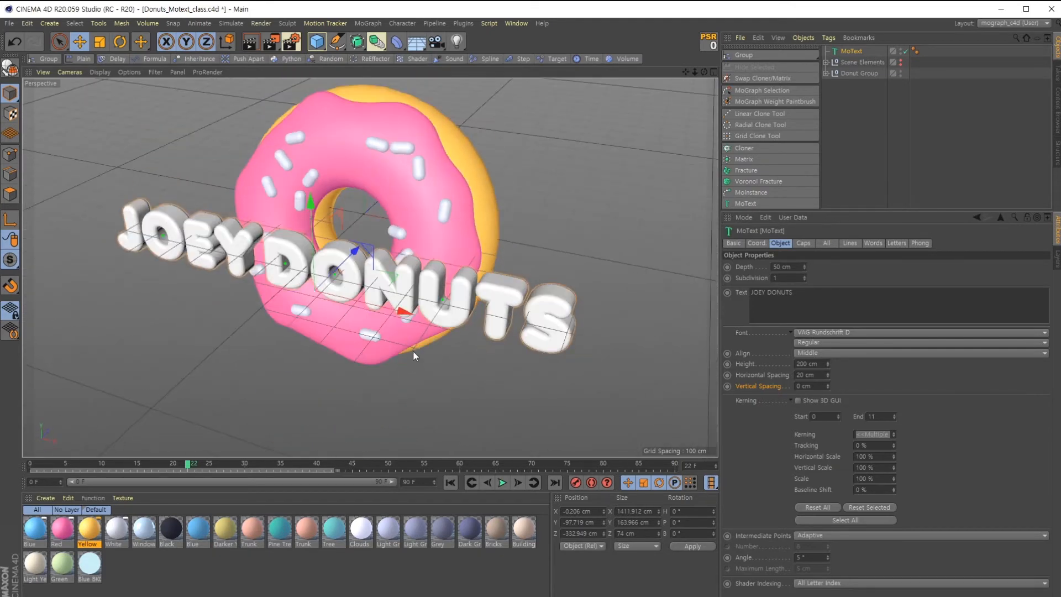
scroll(405, 318, up, 3)
scroll(432, 344, up, 3)
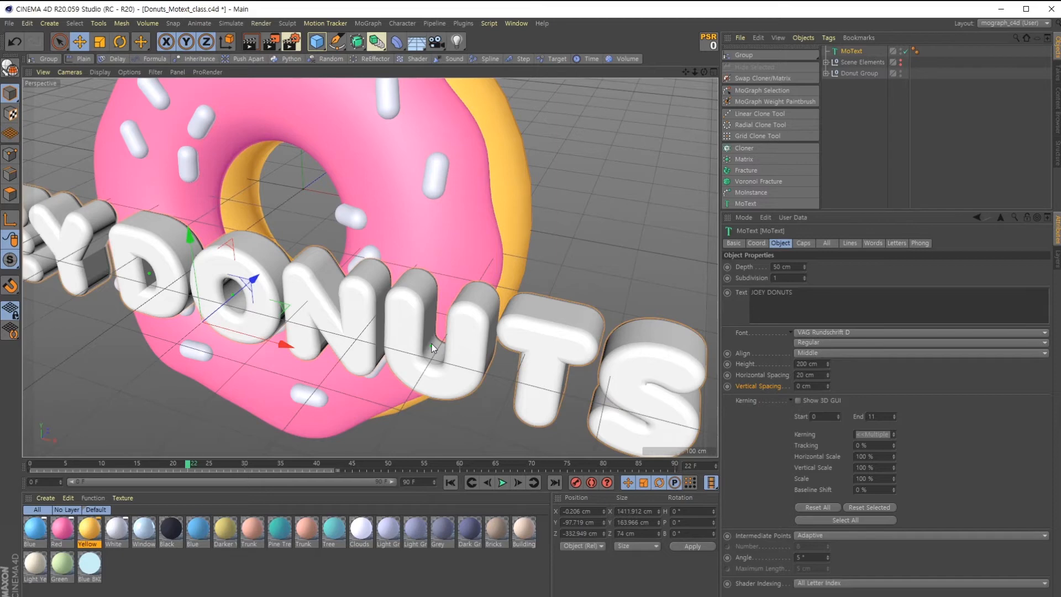
scroll(390, 329, up, 3)
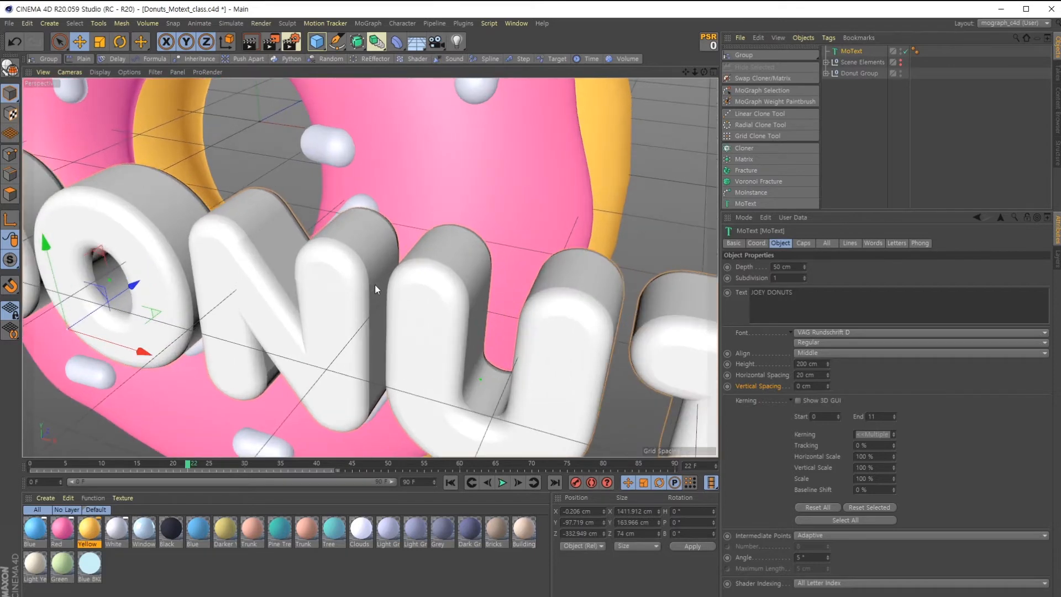
alt+drag(429, 311, 408, 350)
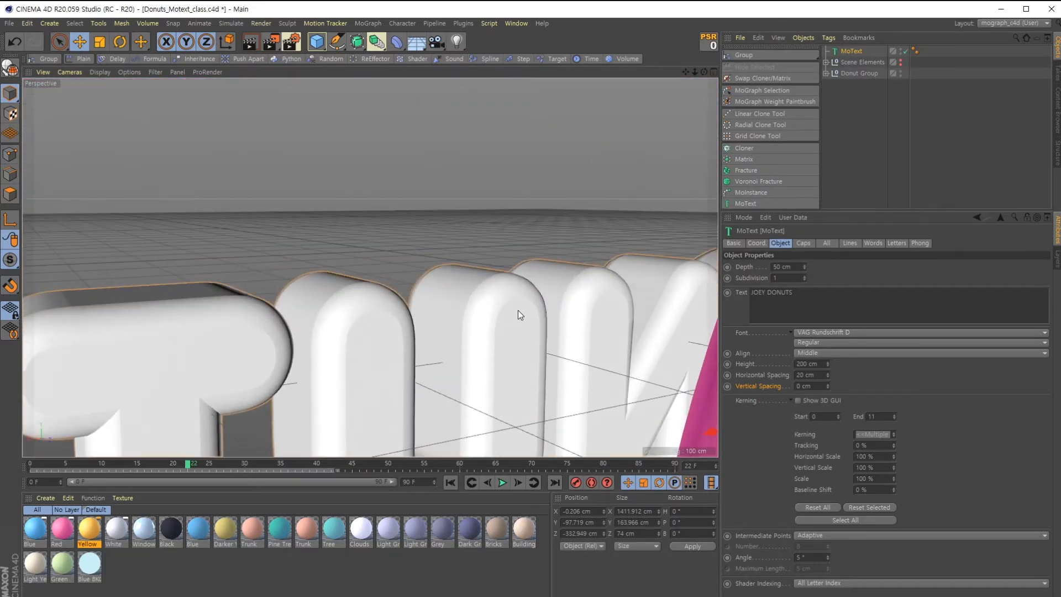
alt+drag(433, 349, 407, 295)
Apply the Blue material to the MoText title and add the White material over it.
drag(35, 529, 857, 49)
alt+drag(600, 245, 494, 268)
scroll(380, 290, down, 1)
scroll(380, 290, up, 1)
drag(116, 531, 861, 52)
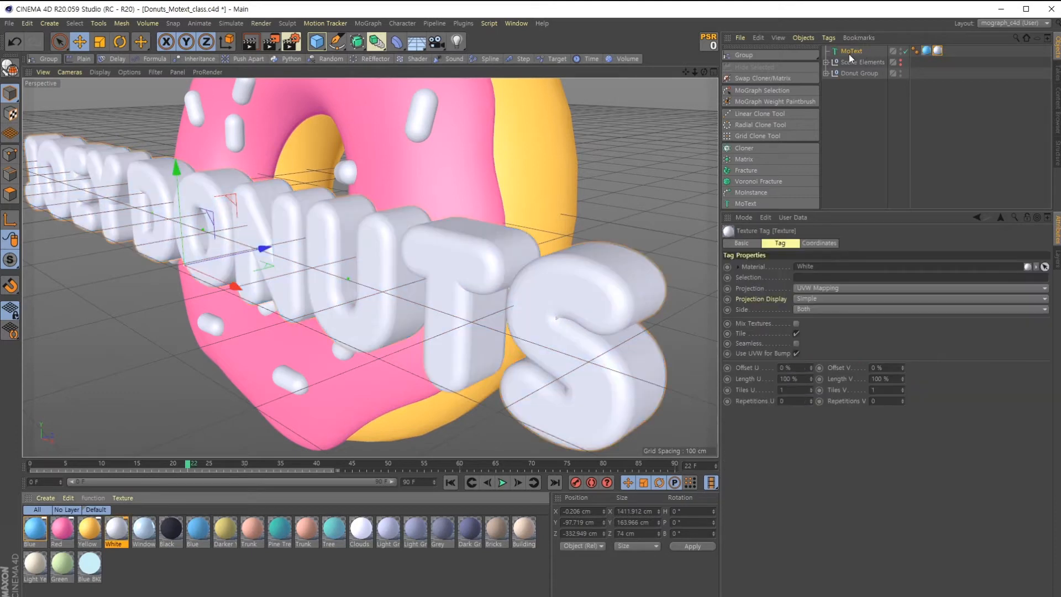
Review the C1 front-face and C2 back-face selection codes in the Notepad notes against the title's material tags.
click(935, 54)
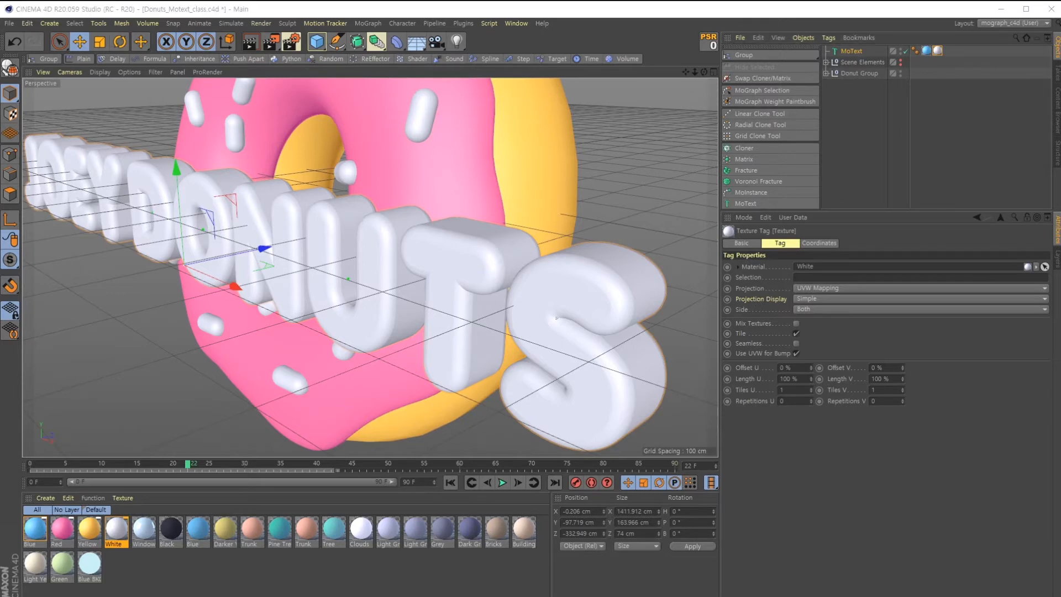
key(alt+Tab)
drag(437, 178, 407, 204)
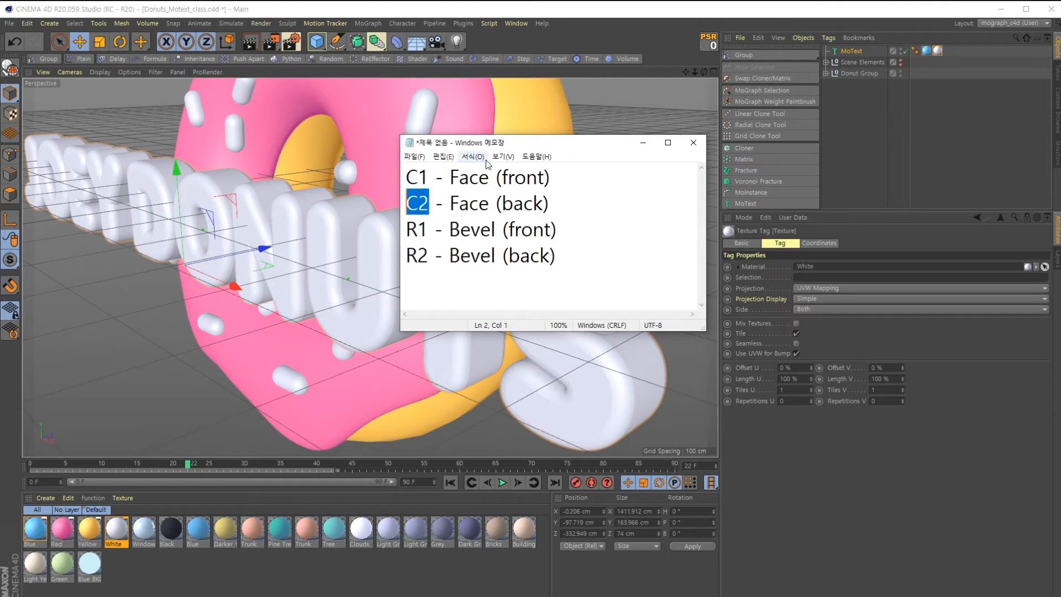
click(808, 277)
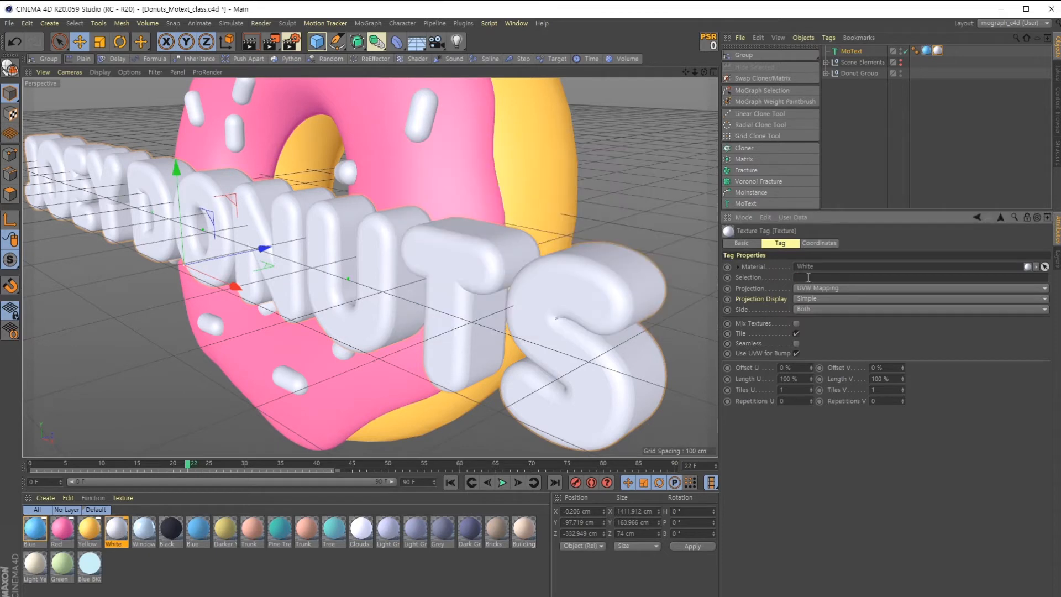
key(alt+Tab)
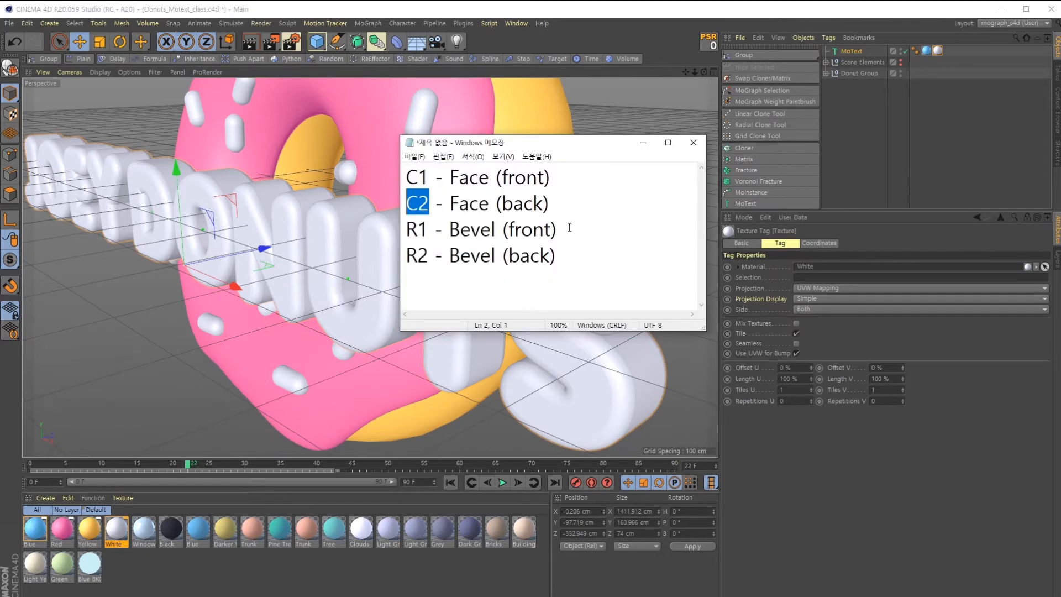
drag(429, 178, 407, 203)
click(926, 51)
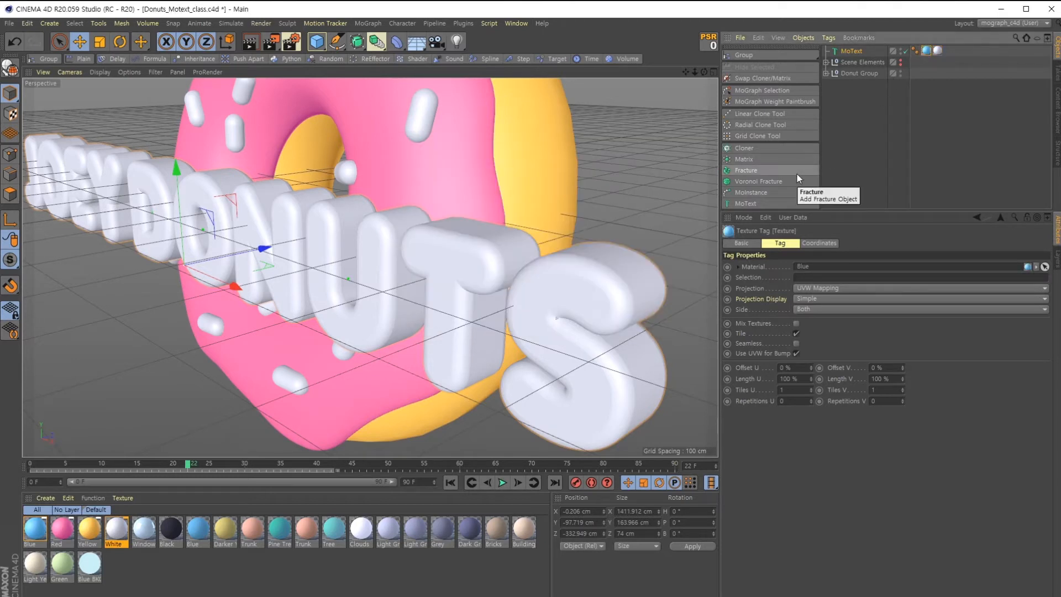
Restrict the title's White material to the front faces with the selection C1.
click(941, 48)
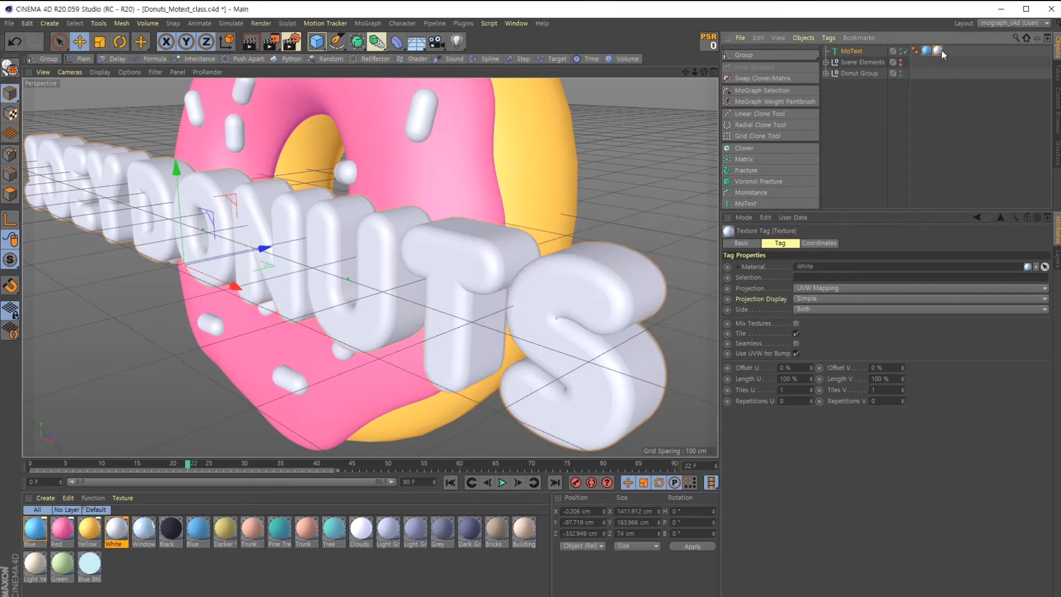
click(804, 275)
text(c1)
key(Return)
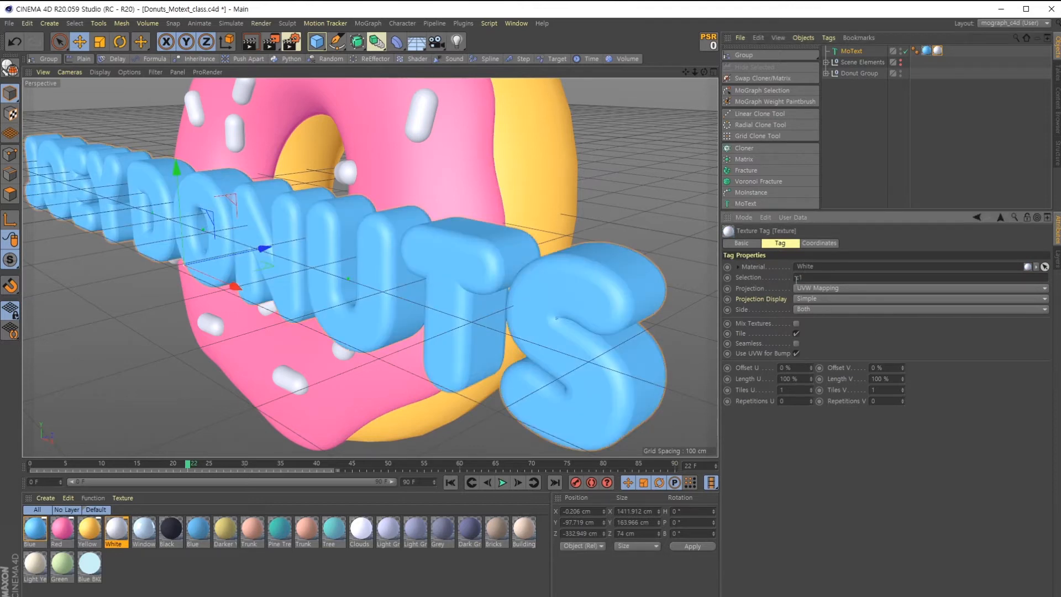
drag(799, 279, 792, 281)
text(C1)
click(836, 340)
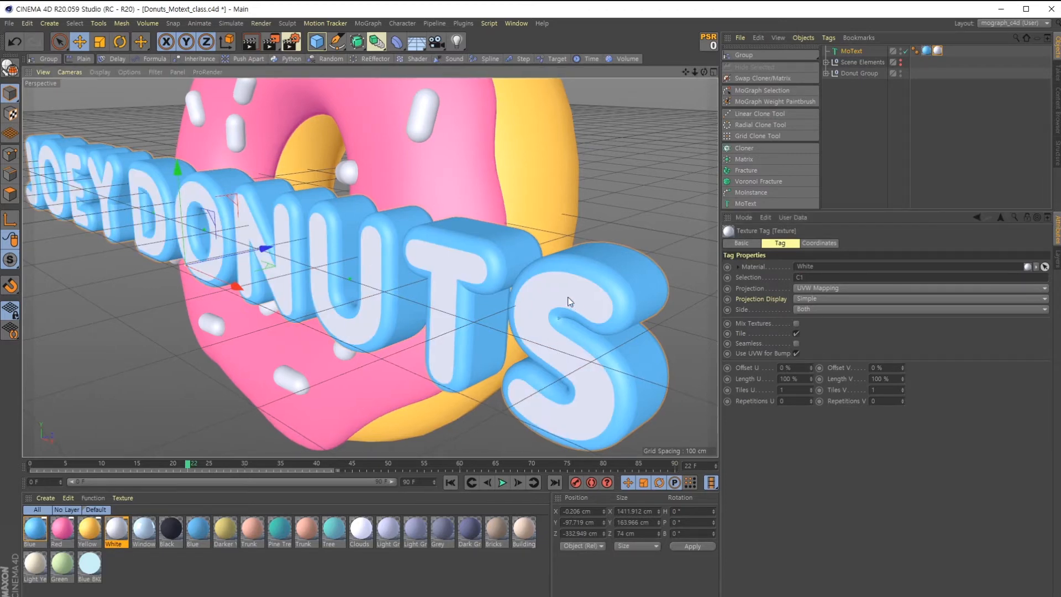
Duplicate the White material tag on the title and set the copy's selection to C2 for the back faces.
alt+drag(583, 311, 332, 198)
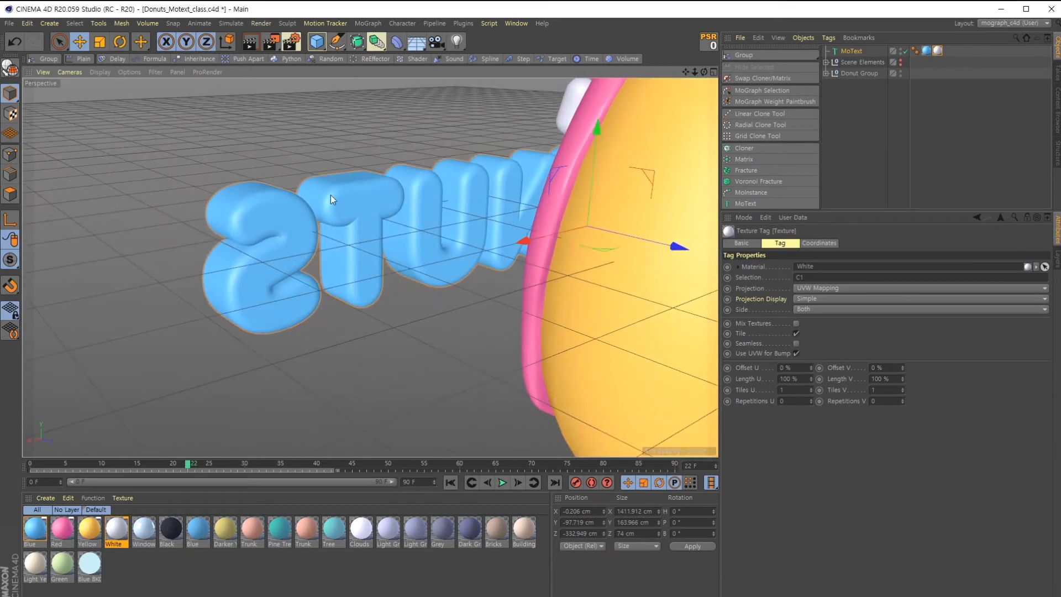
double_click(937, 52)
ctrl+drag(937, 52, 952, 52)
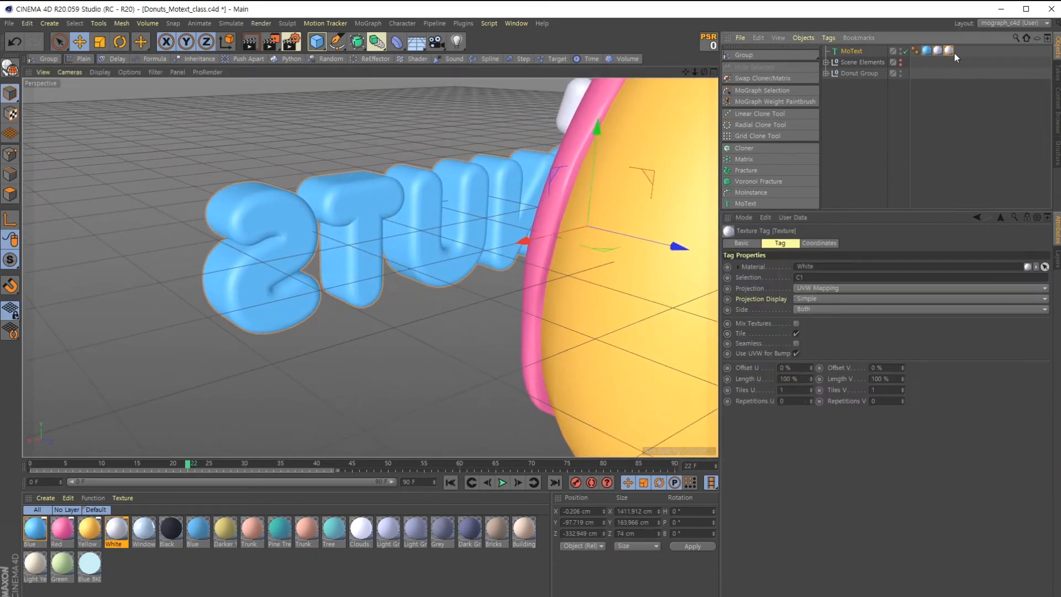
click(827, 278)
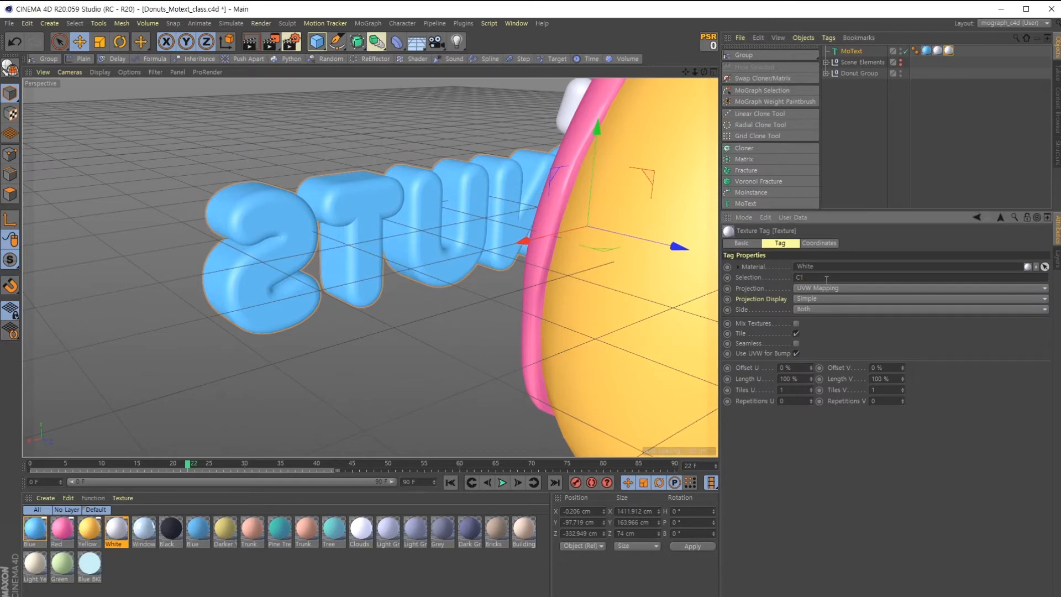
text(2)
key(Return)
alt+drag(206, 237, 485, 300)
scroll(486, 301, up, 2)
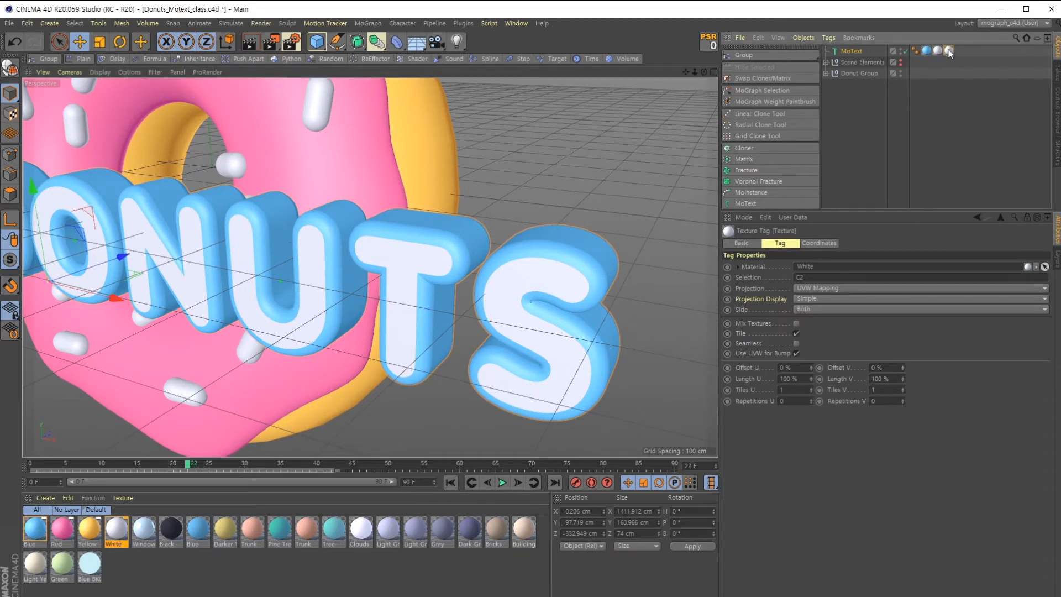
Review the R1 and R2 bevel selection codes in the Notepad notes and move the notes out of the way.
click(926, 50)
key(alt+Tab)
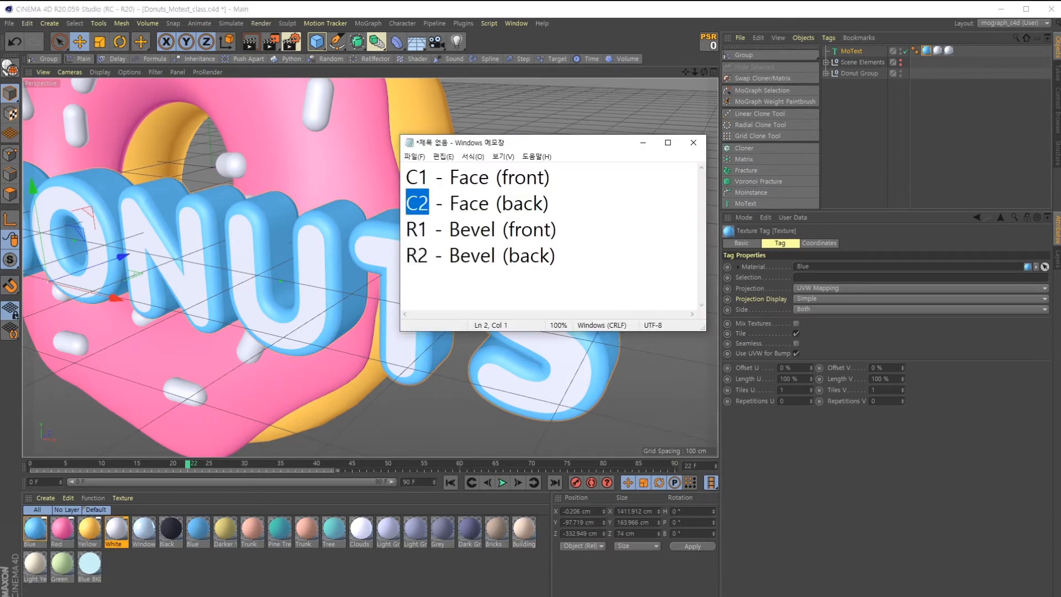
drag(421, 230, 407, 256)
drag(580, 154, 1060, 191)
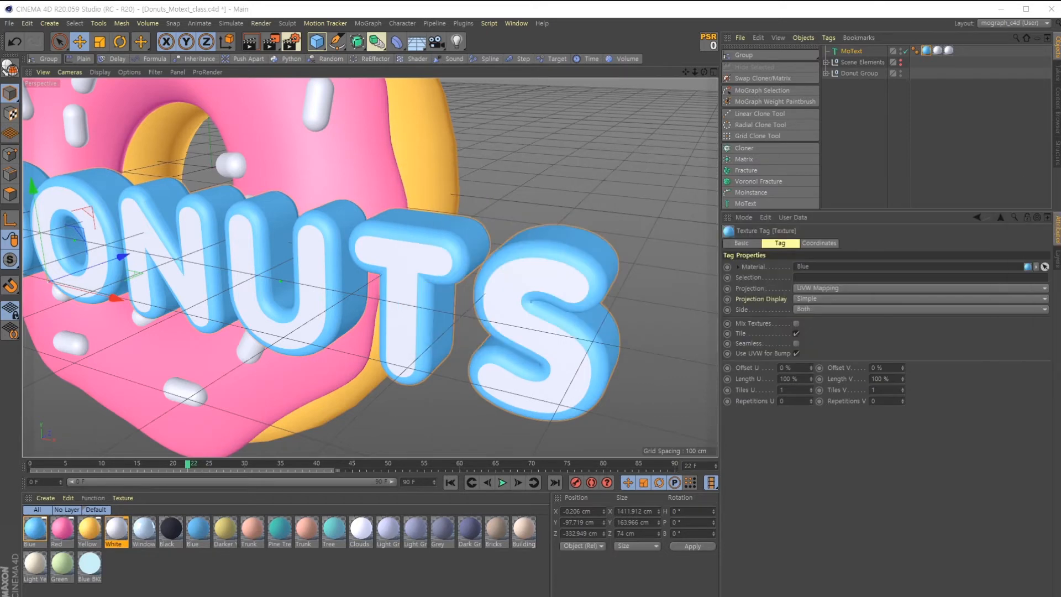
Replace the title's Blue base material with the Red material.
drag(62, 532, 926, 57)
drag(30, 538, 968, 58)
drag(379, 409, 930, 52)
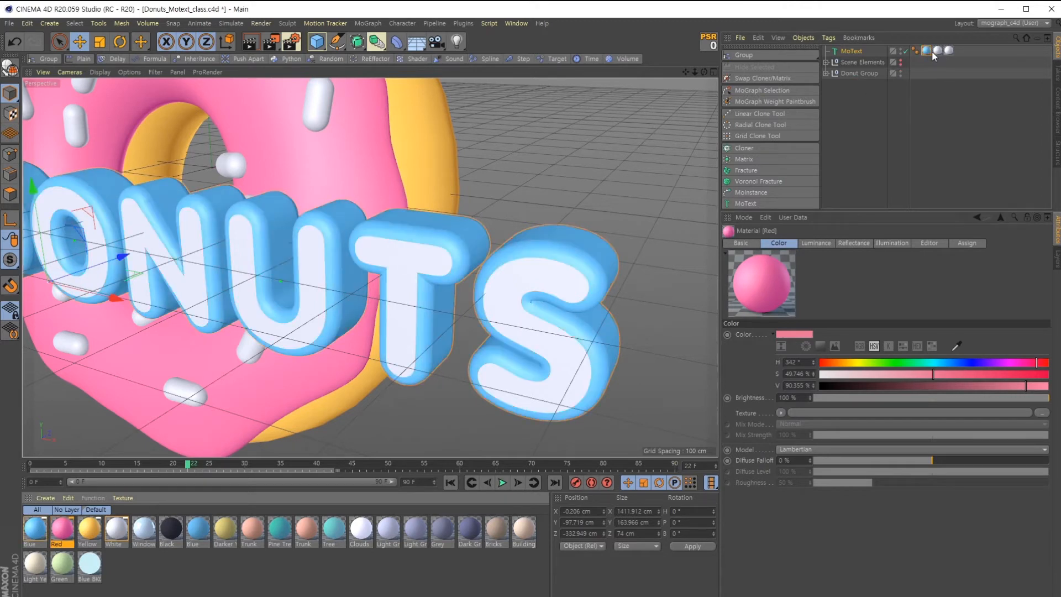
drag(23, 544, 983, 52)
drag(64, 529, 922, 52)
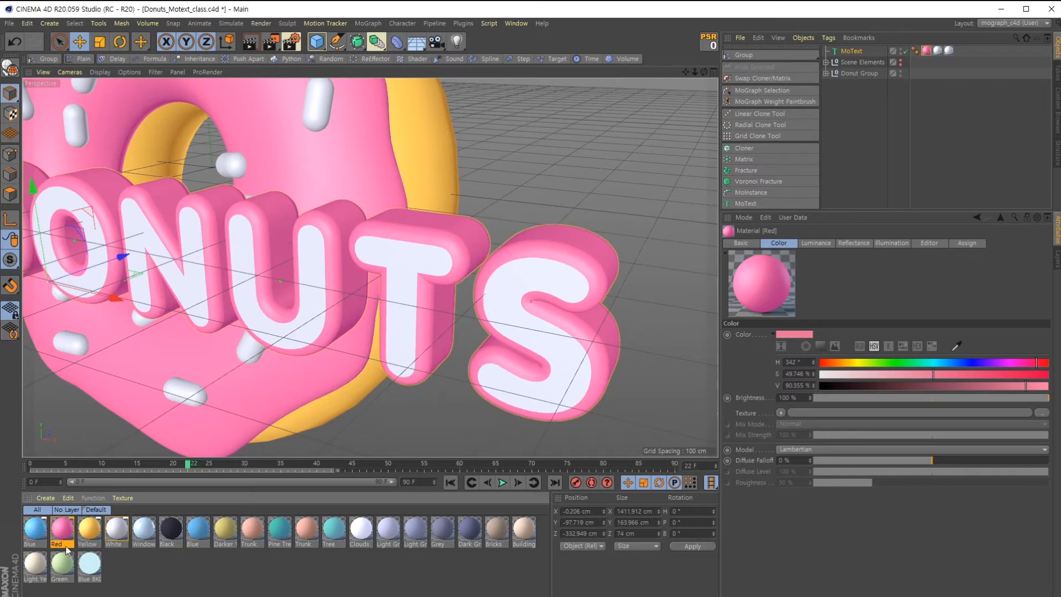
Apply the Blue material to the MoText title and place its tag between the Red and White material tags.
drag(36, 531, 853, 93)
drag(857, 54, 856, 53)
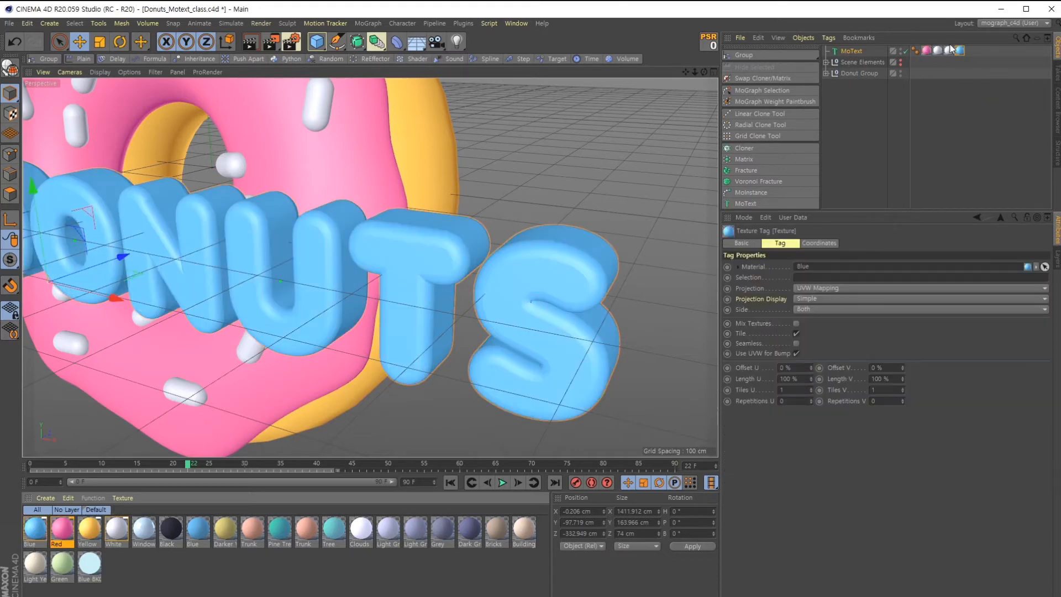
drag(925, 53, 926, 53)
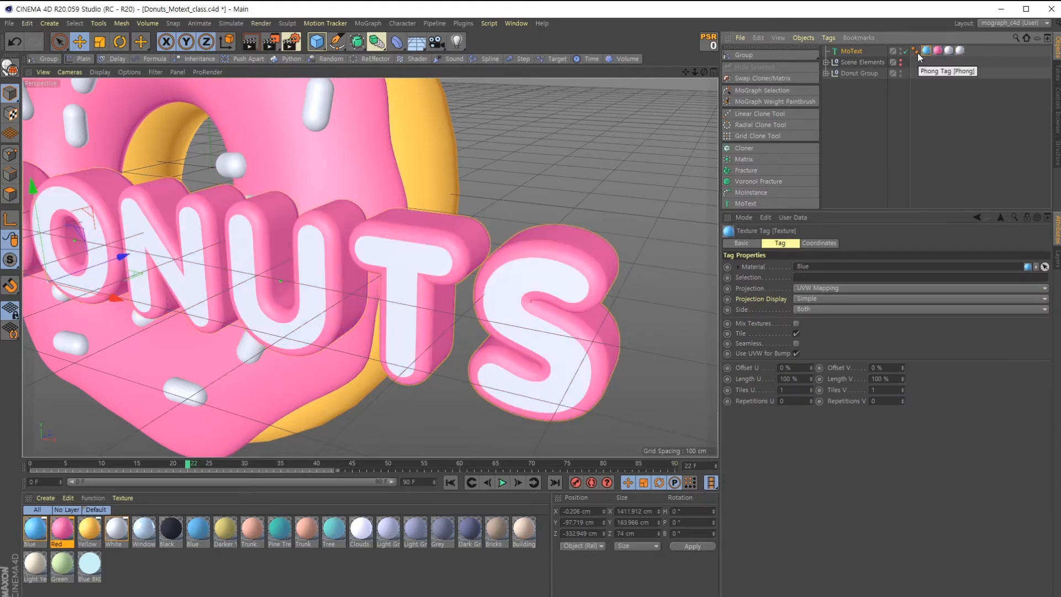
click(937, 51)
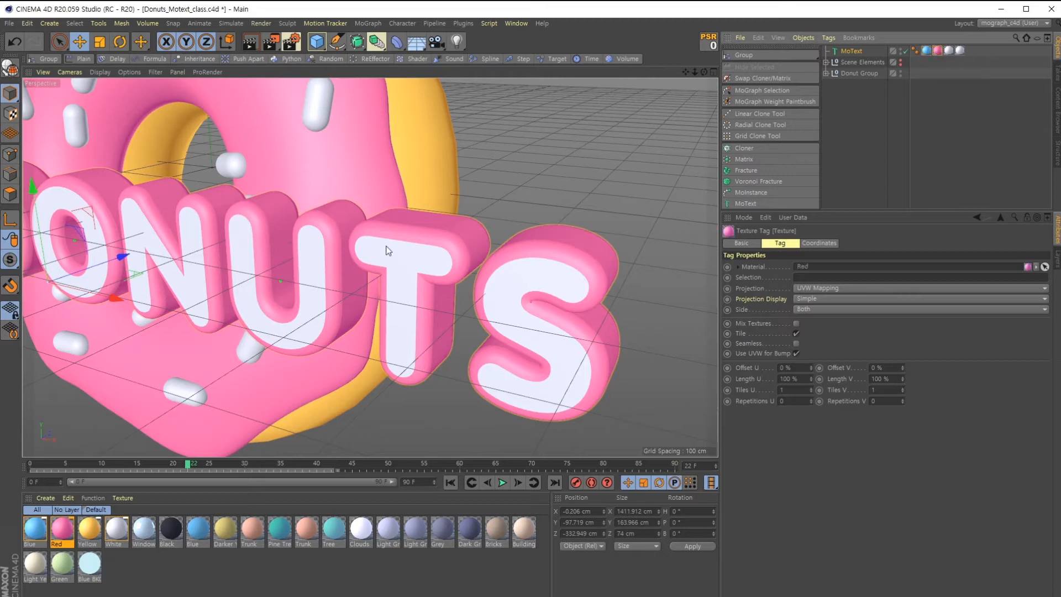
click(924, 52)
drag(940, 51, 940, 51)
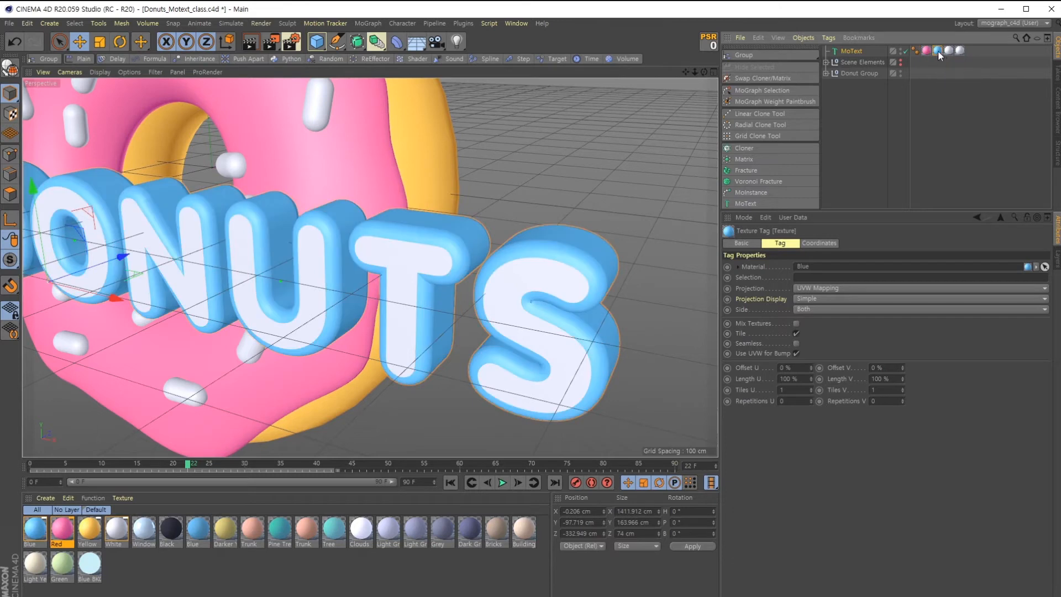
Restrict the title's Blue material to the front bevel with the selection R1.
click(801, 278)
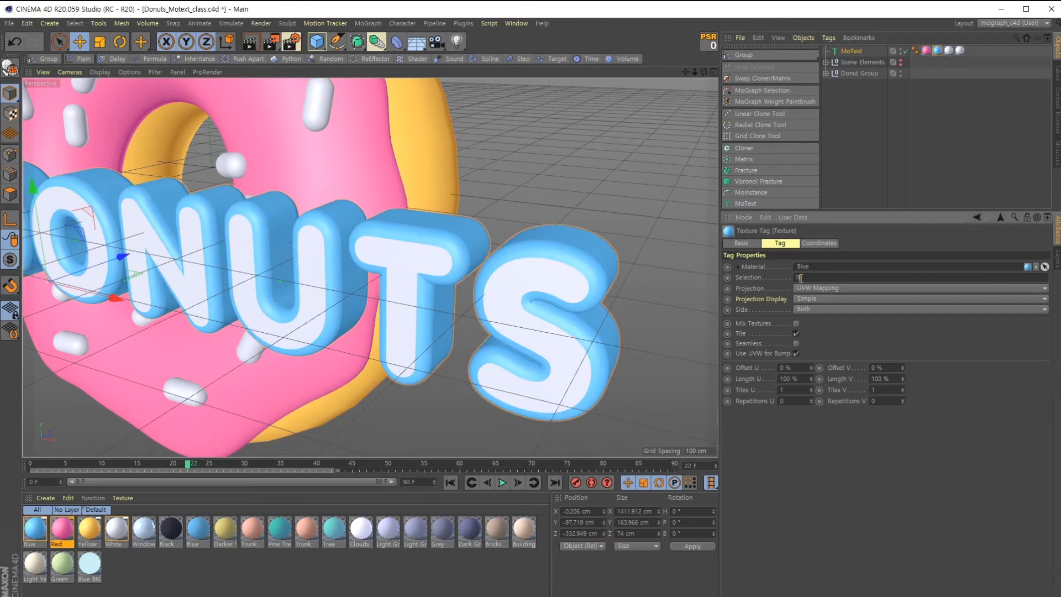
key(Return)
alt+drag(585, 324, 579, 346)
alt+drag(711, 179, 459, 278)
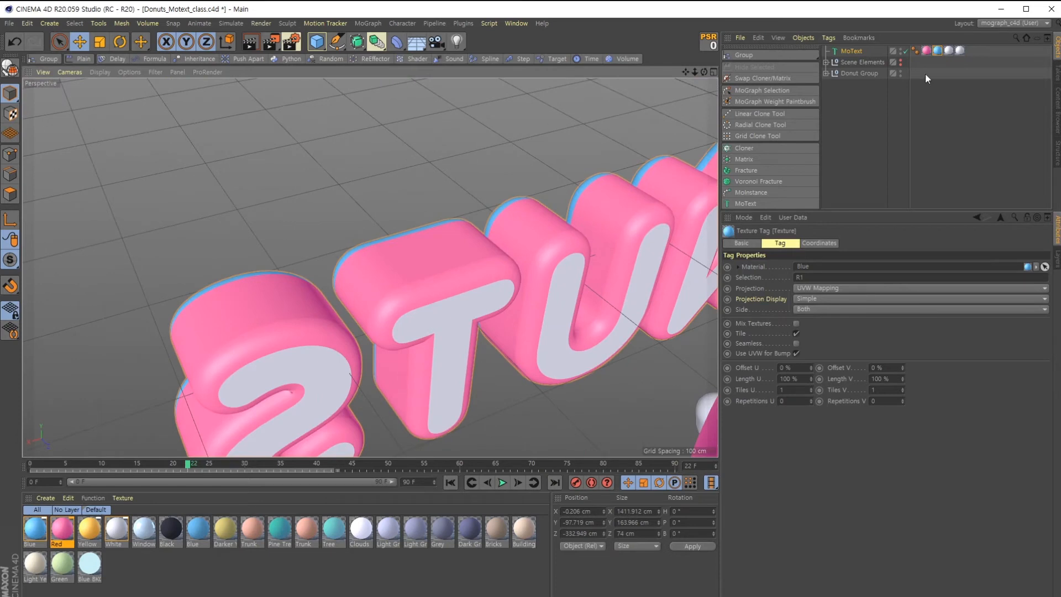
Duplicate the Blue material tag on the title and set the copy's selection to R2 for the back bevel.
ctrl+drag(939, 50, 951, 51)
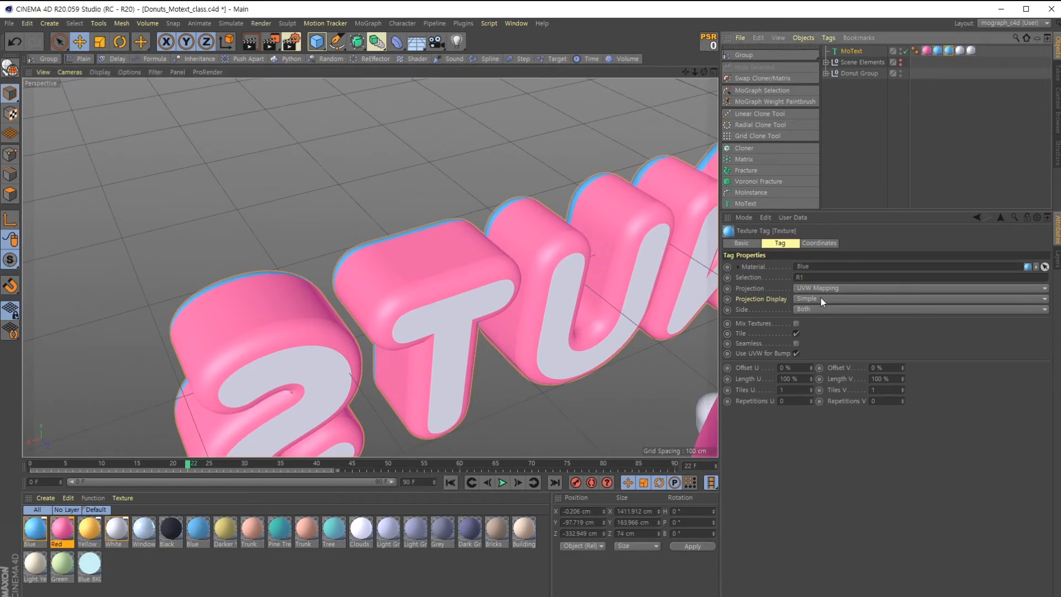
click(813, 278)
key(Return)
alt+drag(468, 277, 420, 310)
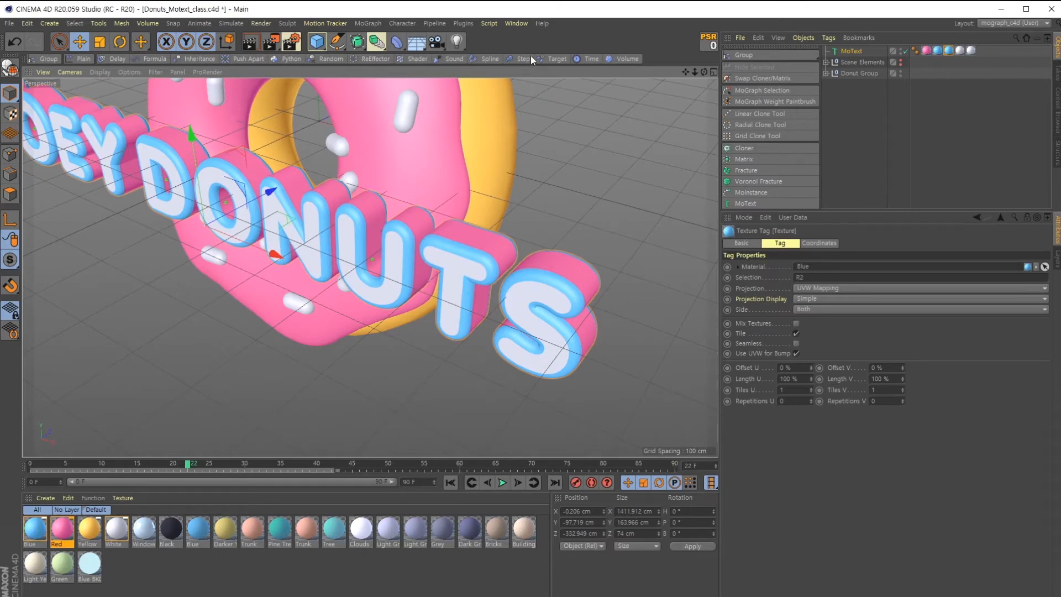
Switch to the Untitled 2 scene and create a default Text spline inside an Extrude generator.
click(526, 24)
click(540, 302)
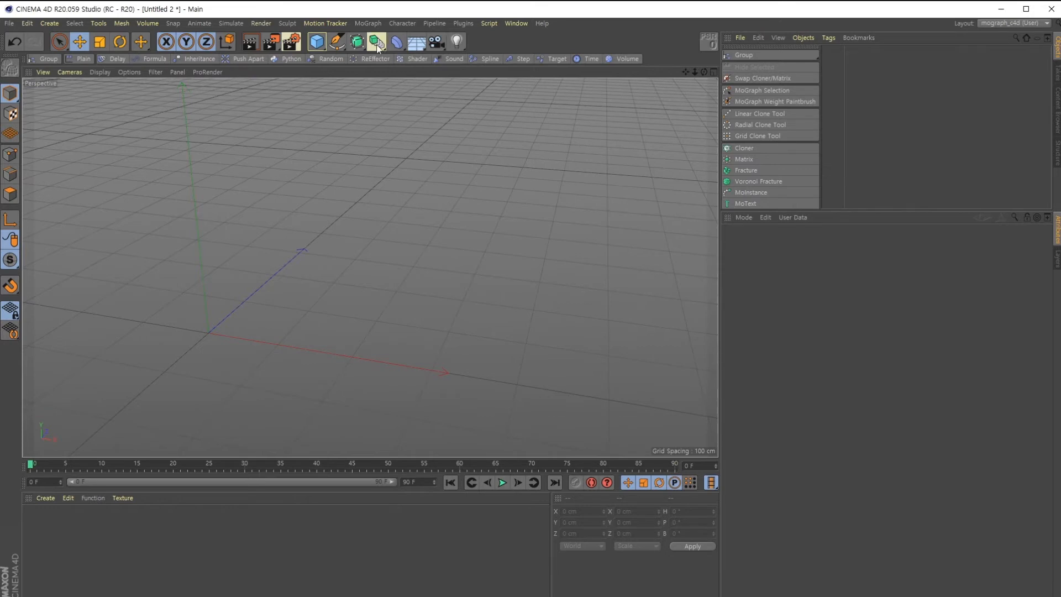
drag(338, 42, 475, 99)
alt+drag(400, 250, 412, 289)
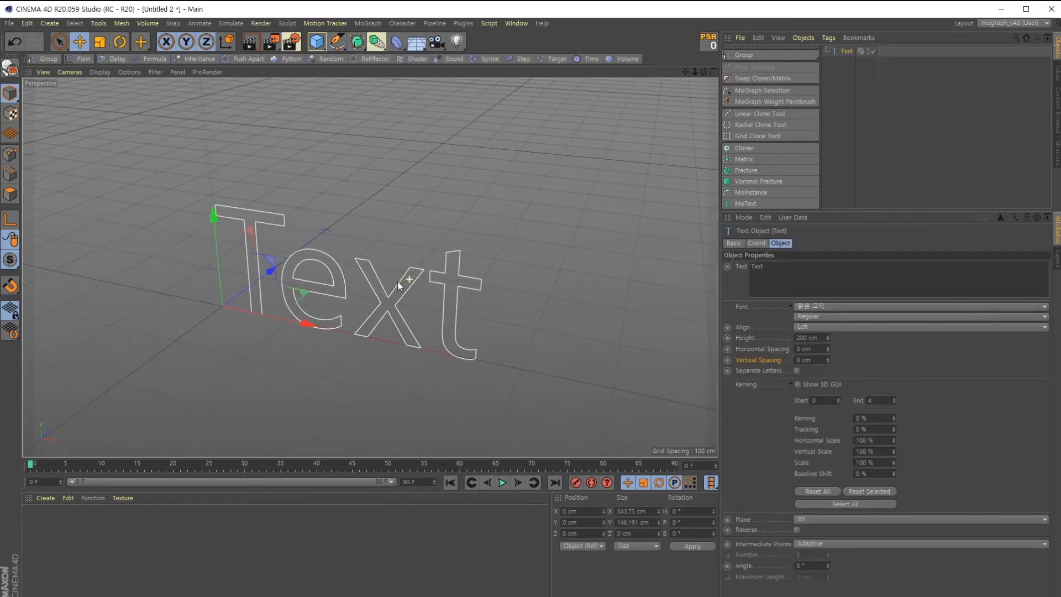
drag(357, 44, 512, 62)
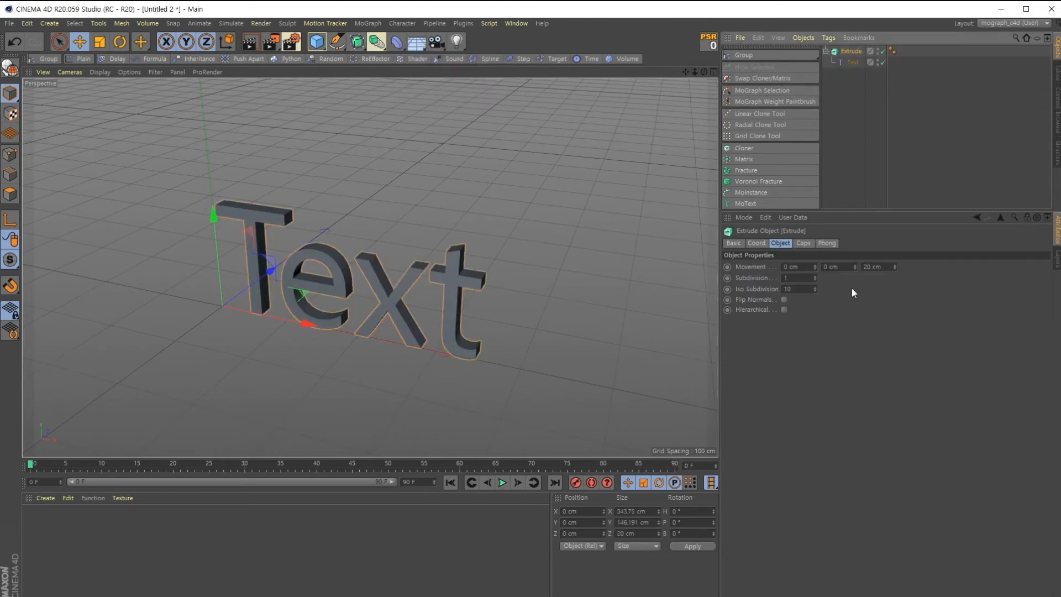
Set both the start and end caps of the extruded text to Fillet Cap.
click(803, 243)
click(834, 270)
click(839, 311)
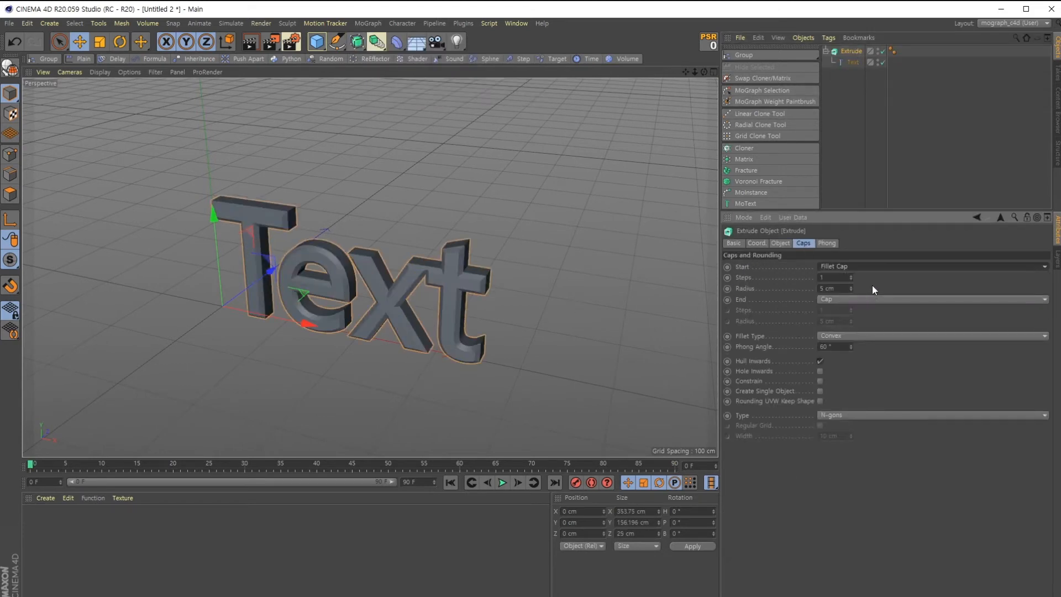
click(867, 299)
click(861, 343)
scroll(495, 336, up, 3)
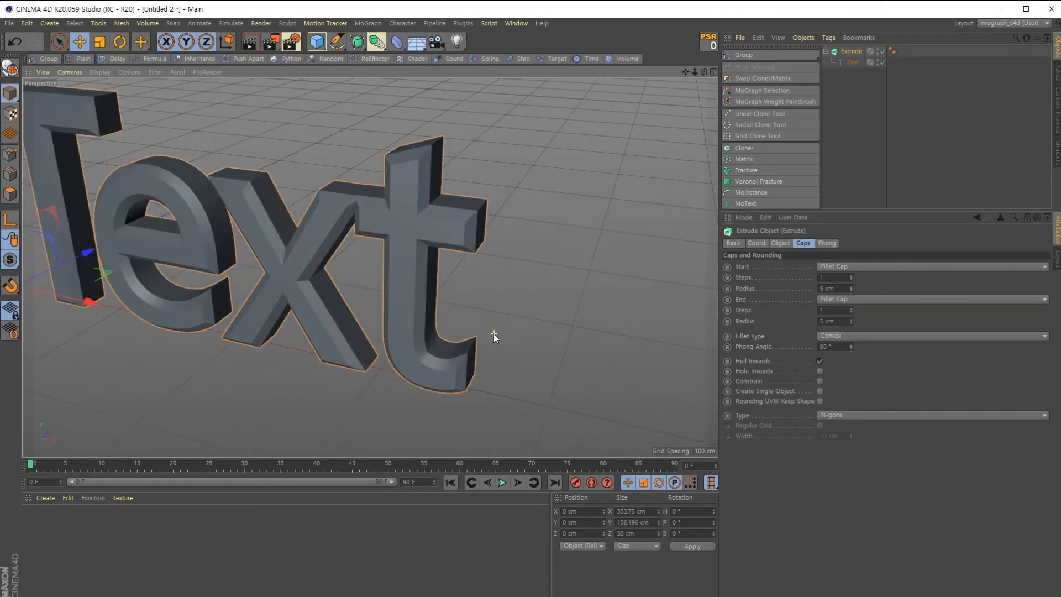
scroll(367, 307, down, 1)
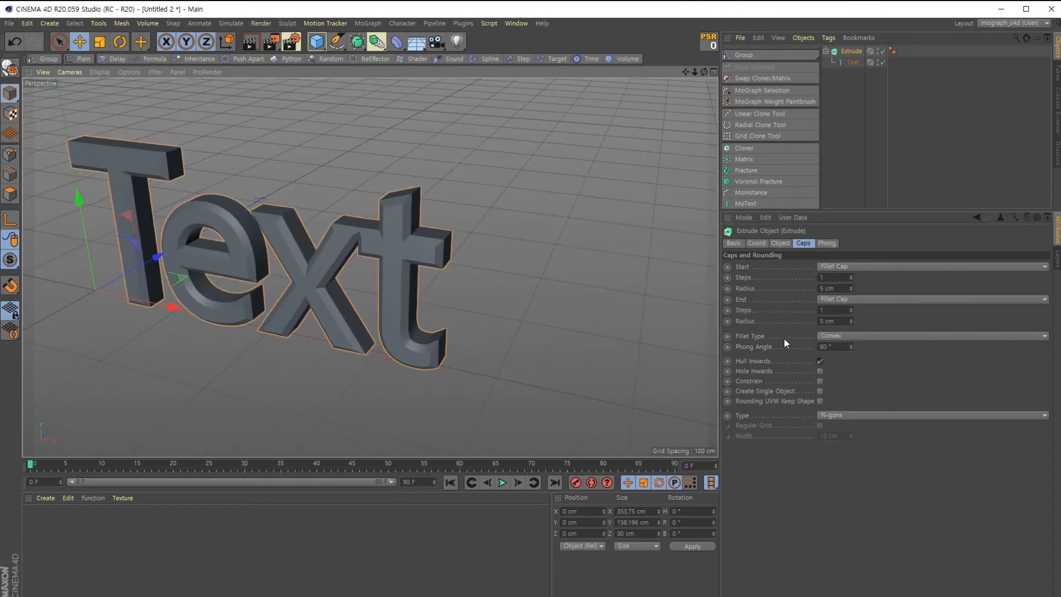
alt+drag(469, 267, 459, 288)
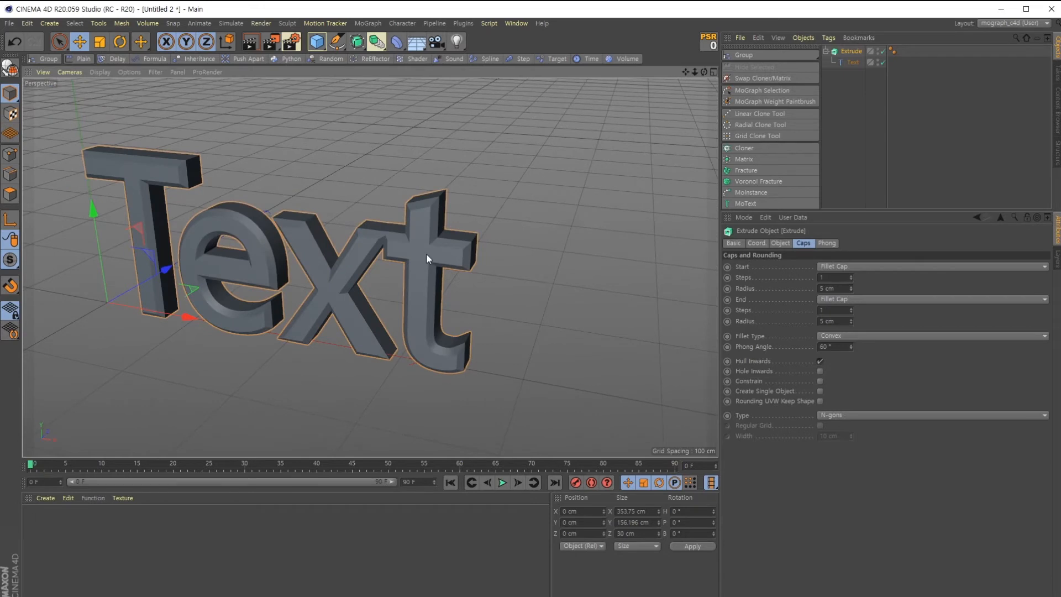
Create a default light grey material and a blue material, and apply both to the Extrude object.
double_click(173, 569)
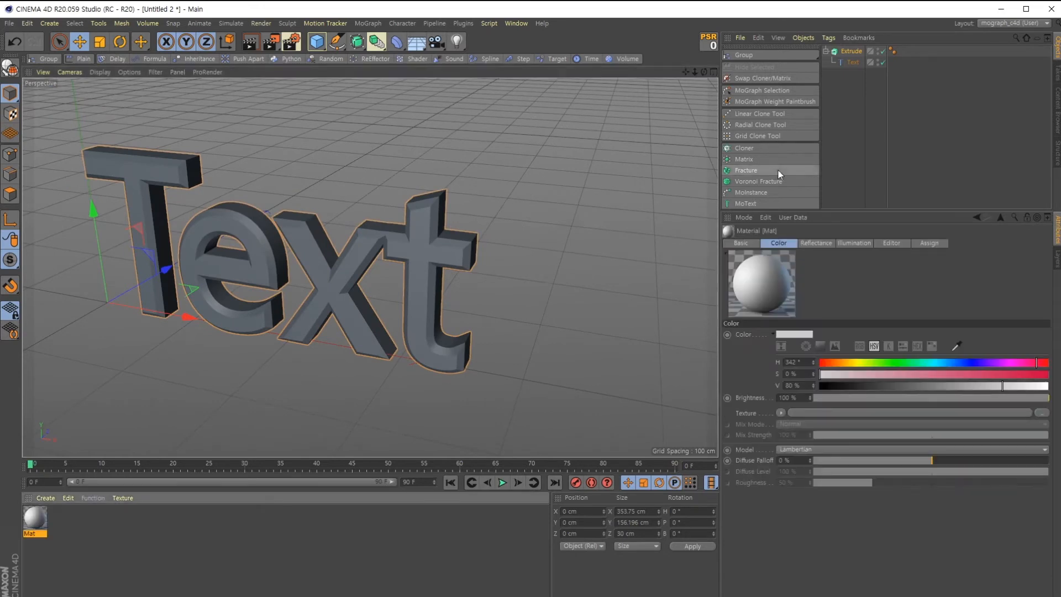
drag(38, 520, 854, 51)
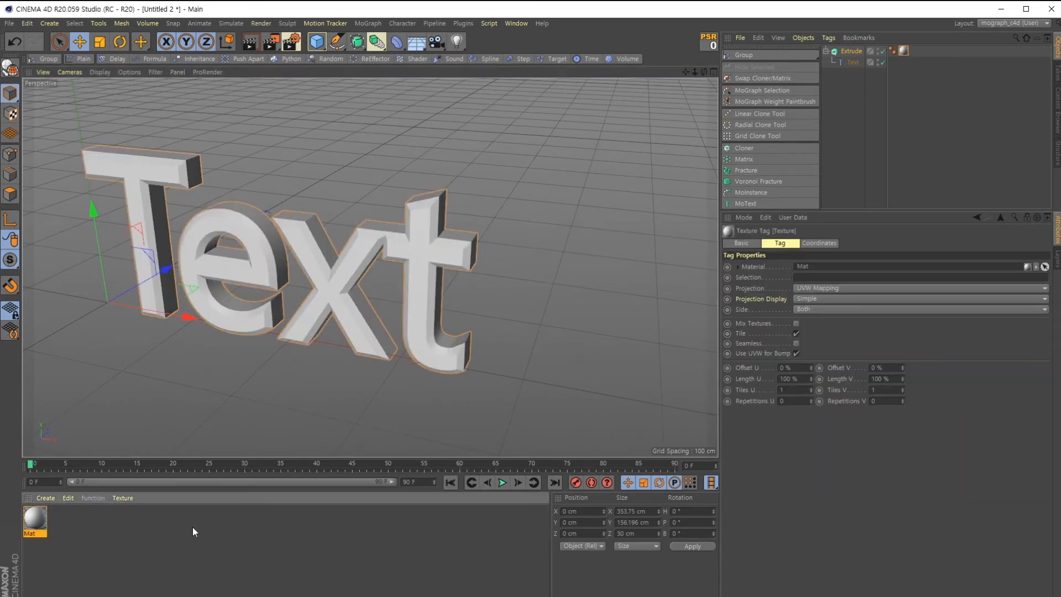
double_click(96, 533)
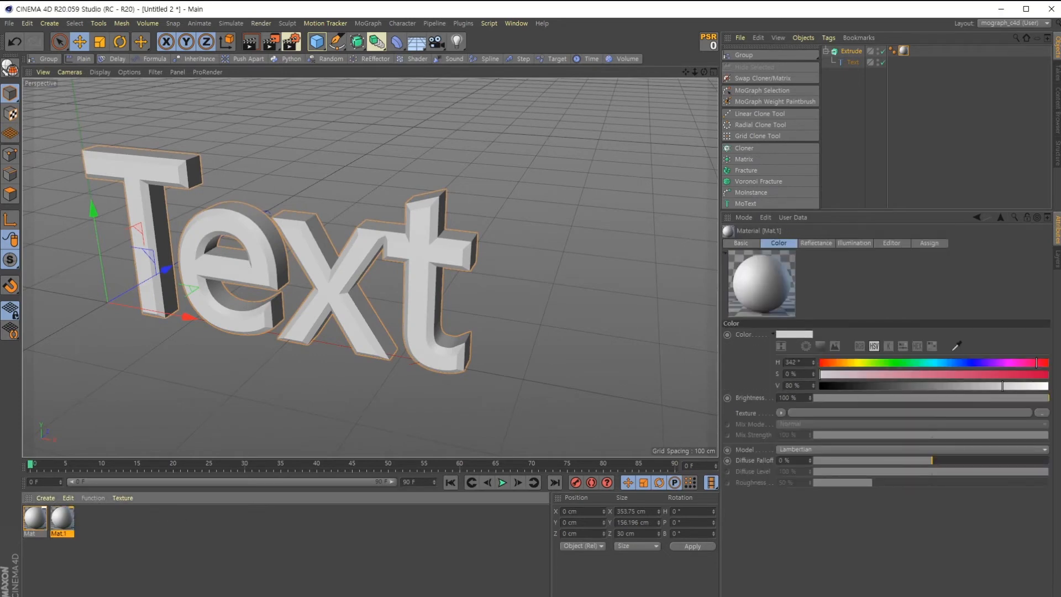
click(944, 364)
drag(959, 374, 1009, 381)
click(1018, 388)
click(210, 569)
drag(71, 524, 844, 52)
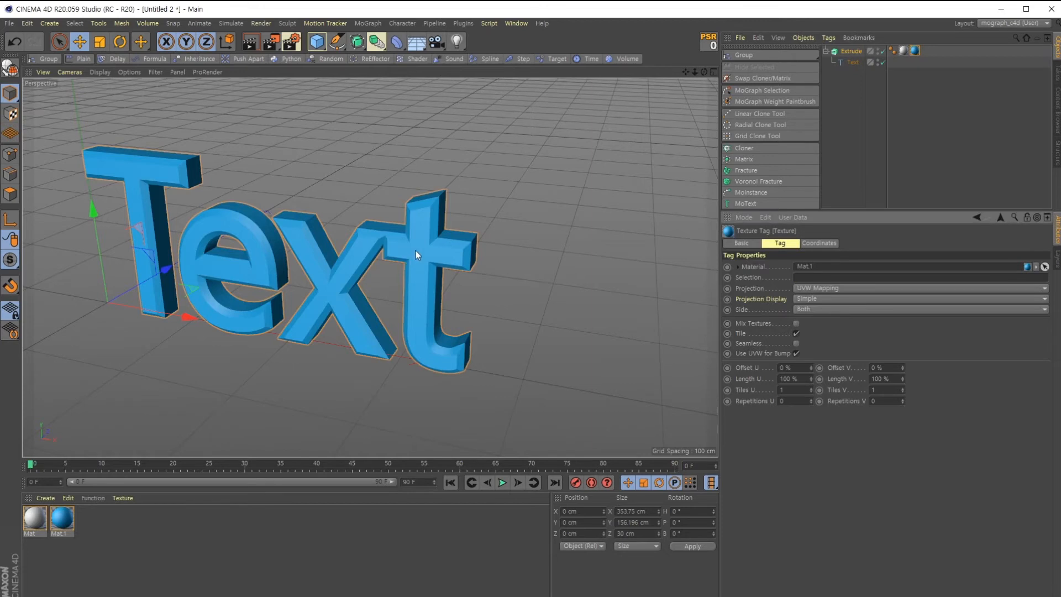
Restrict the blue material on the extruded text to the front face with the selection C1.
text(1)
key(Return)
alt+drag(386, 359, 453, 266)
Duplicate the blue material tag on the Extrude object and set the copy's selection to C2 for the back face.
ctrl+drag(914, 51, 929, 51)
alt+drag(470, 277, 439, 280)
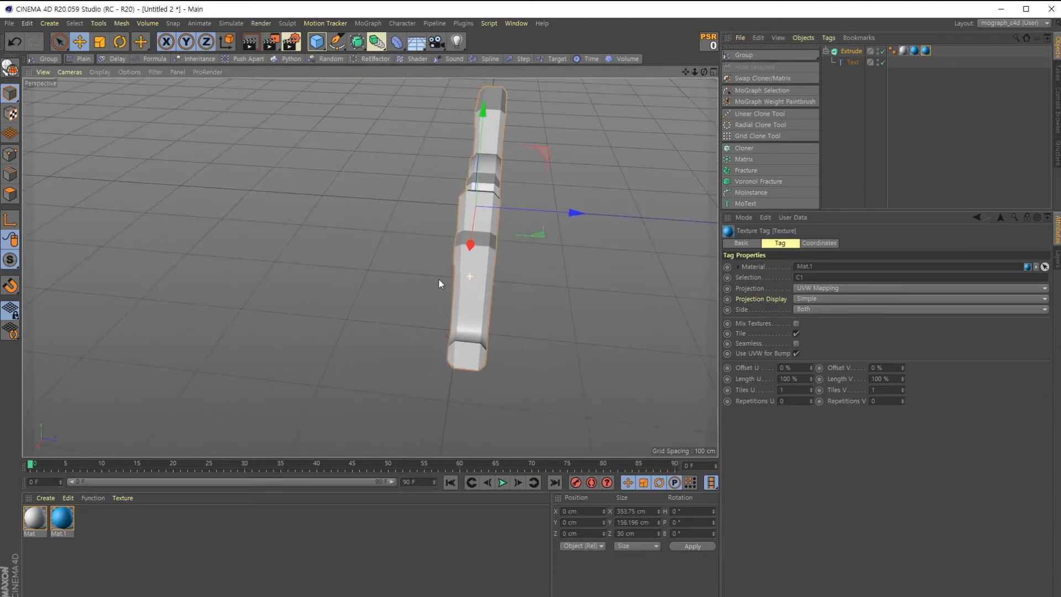
click(816, 275)
text(2)
key(Return)
alt+drag(415, 195, 403, 243)
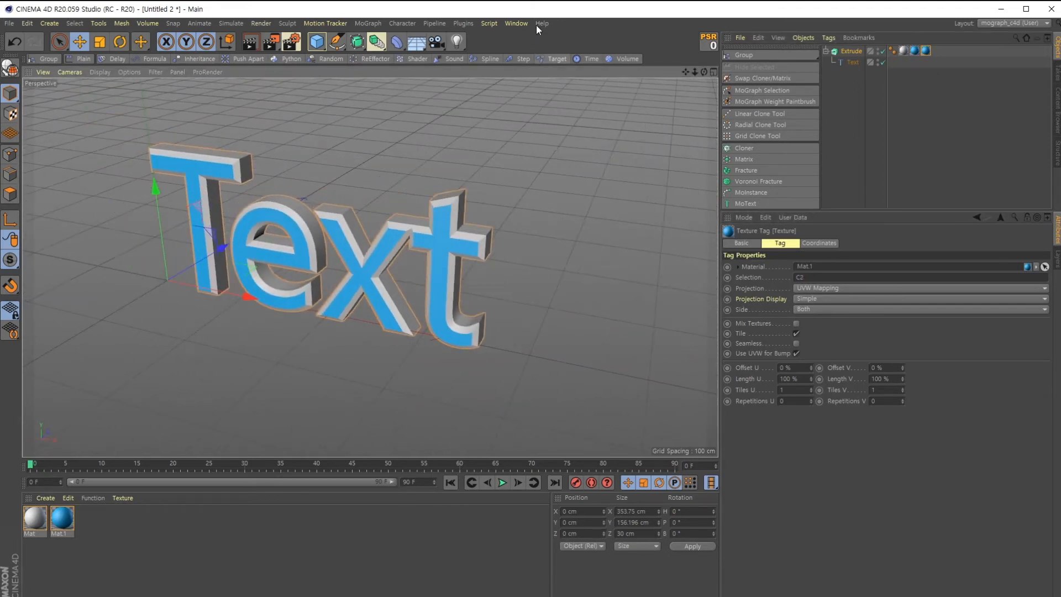
View the Donuts_Motext_START.c4d scene for reference and return to Donuts_Motext_class.c4d.
click(516, 22)
click(546, 316)
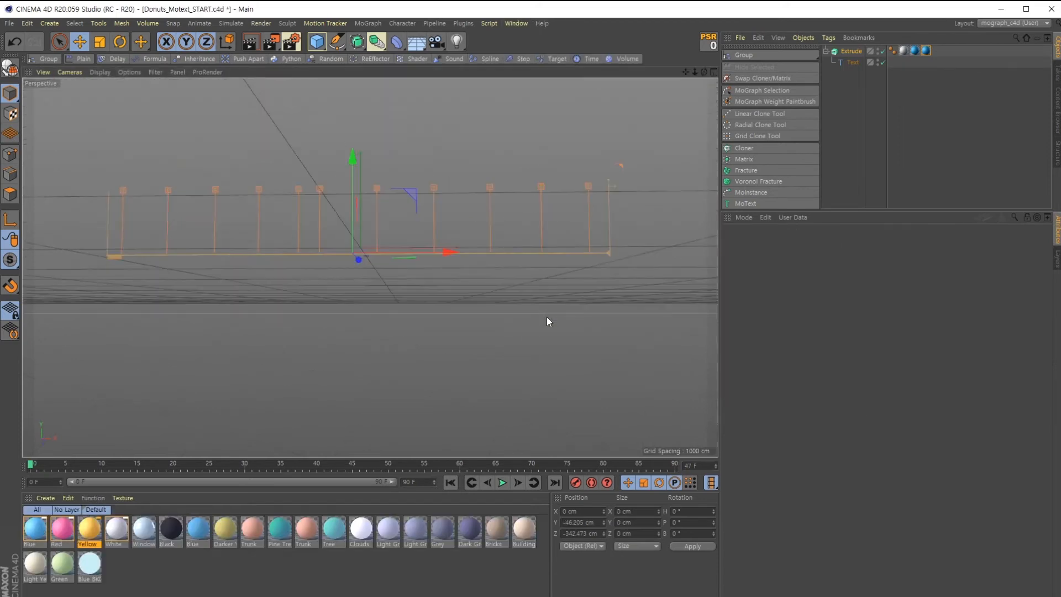
alt+middle_drag(514, 262, 511, 280)
click(516, 23)
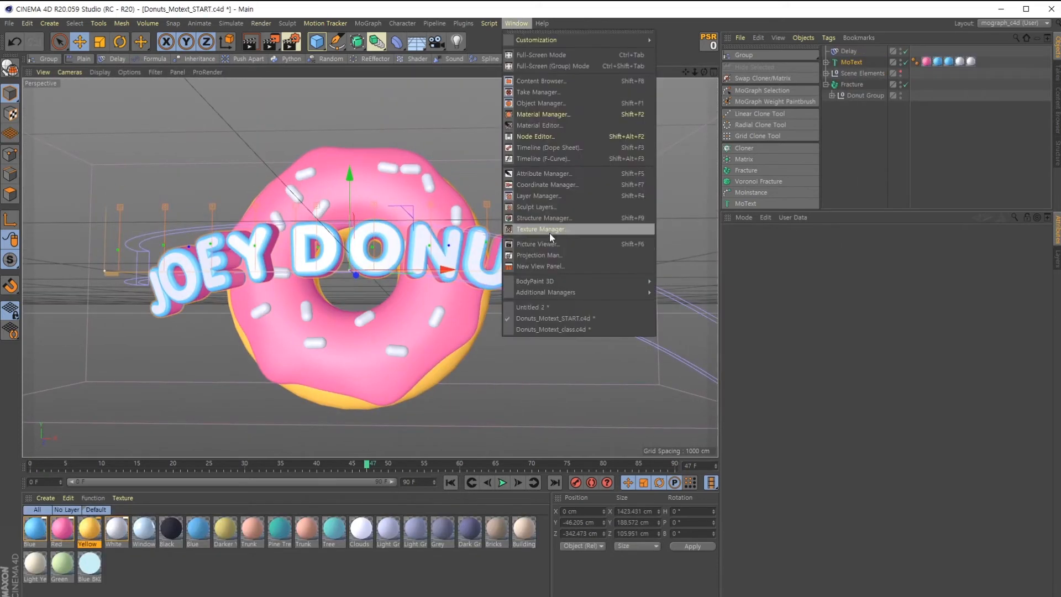
click(553, 324)
alt+middle_drag(493, 307, 553, 318)
alt+right_drag(553, 317, 499, 287)
alt+drag(472, 303, 460, 235)
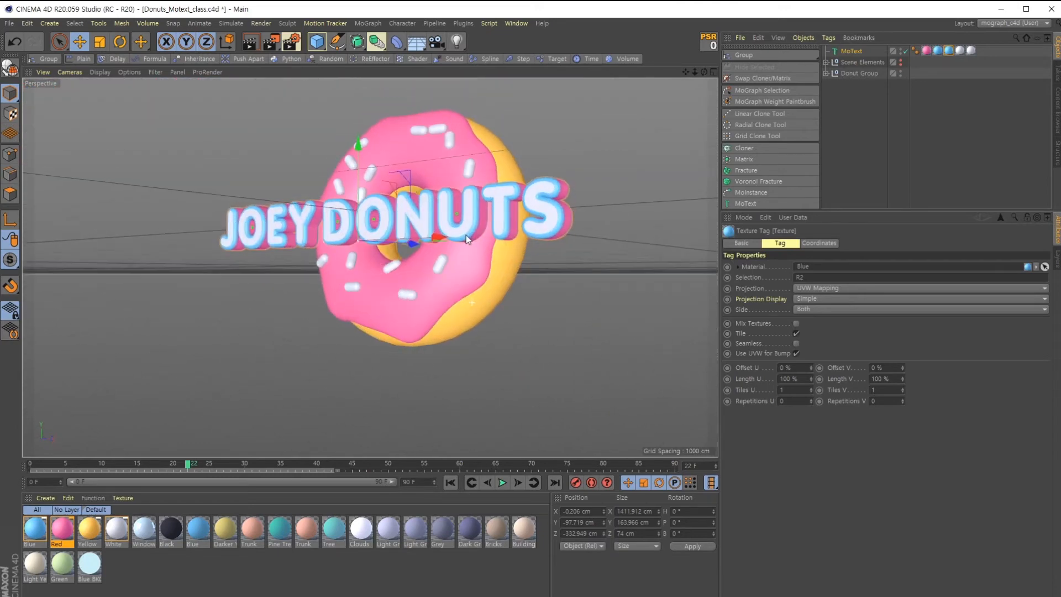
Review the cap and bevel selection codes in the Notepad notes and return to the Cinema 4D scene.
key(alt+Tab)
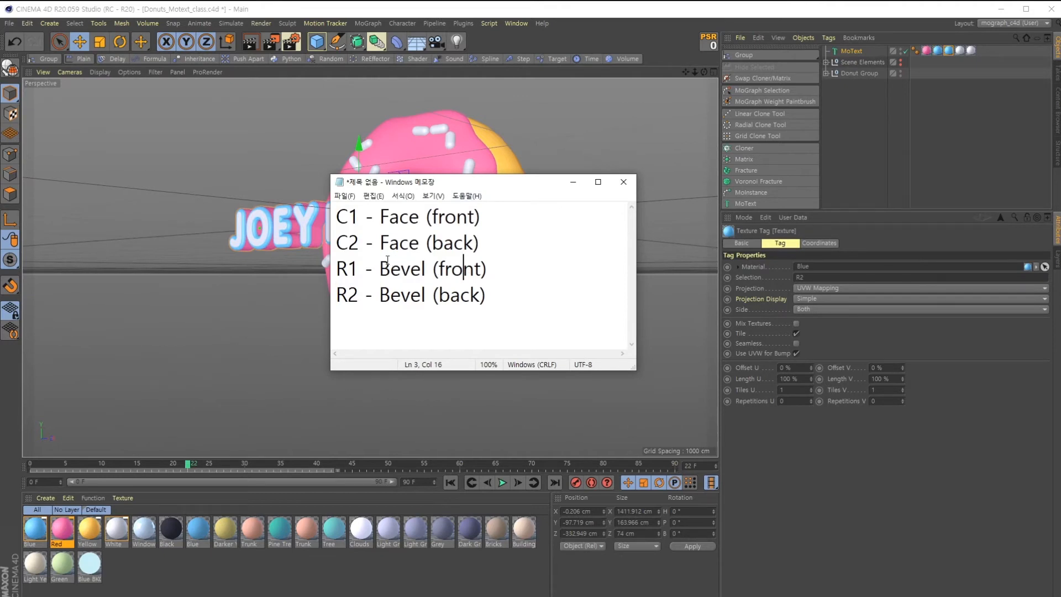
key(alt+Tab)
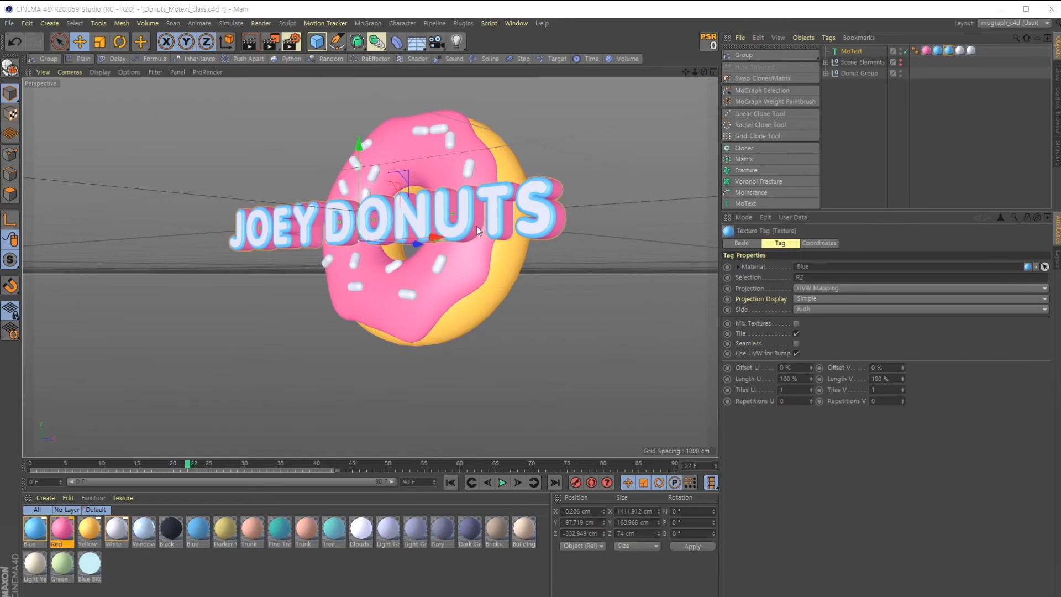
Add a Bend deformer as a child of the MoText title and fit it to its parent.
alt+drag(478, 225, 304, 272)
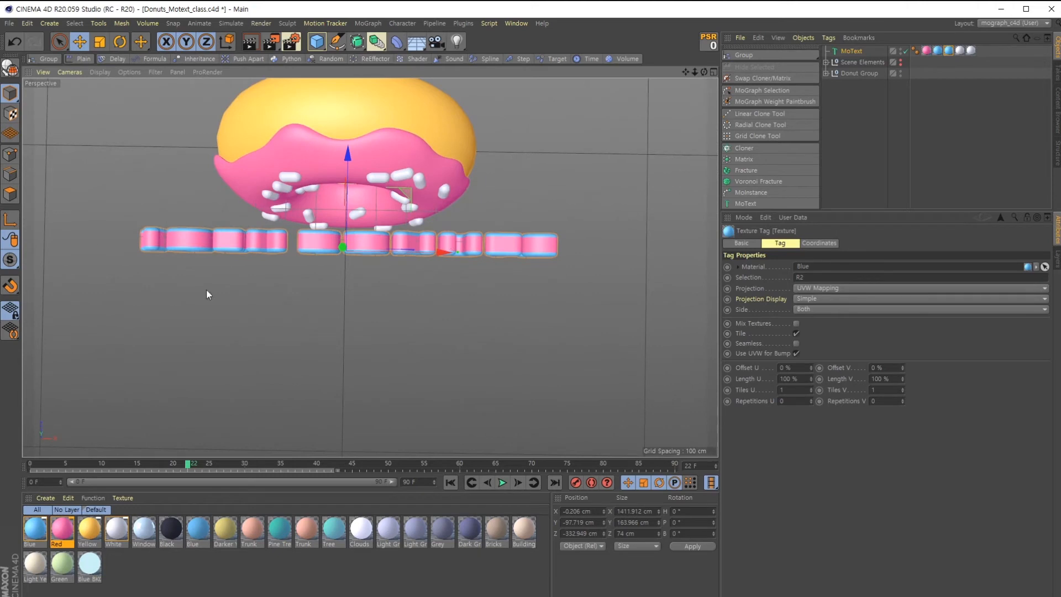
click(396, 42)
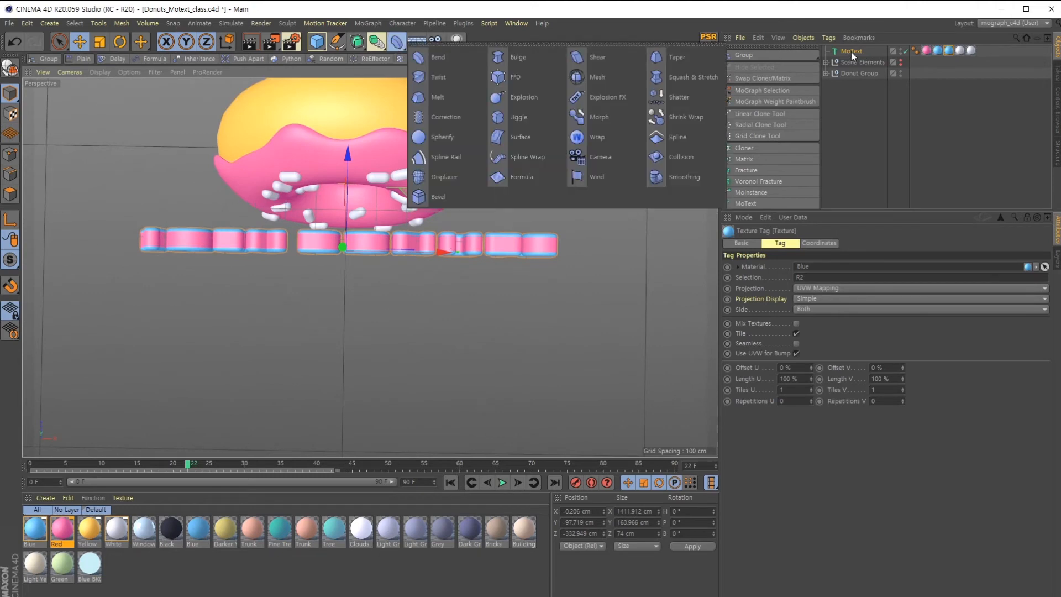
shift+click(474, 57)
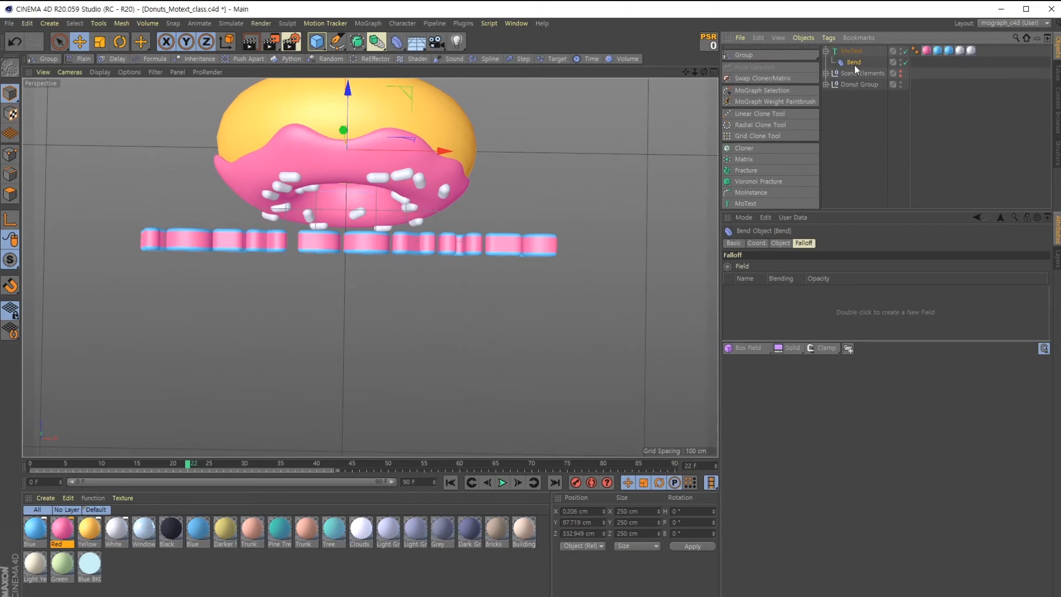
click(781, 243)
click(760, 345)
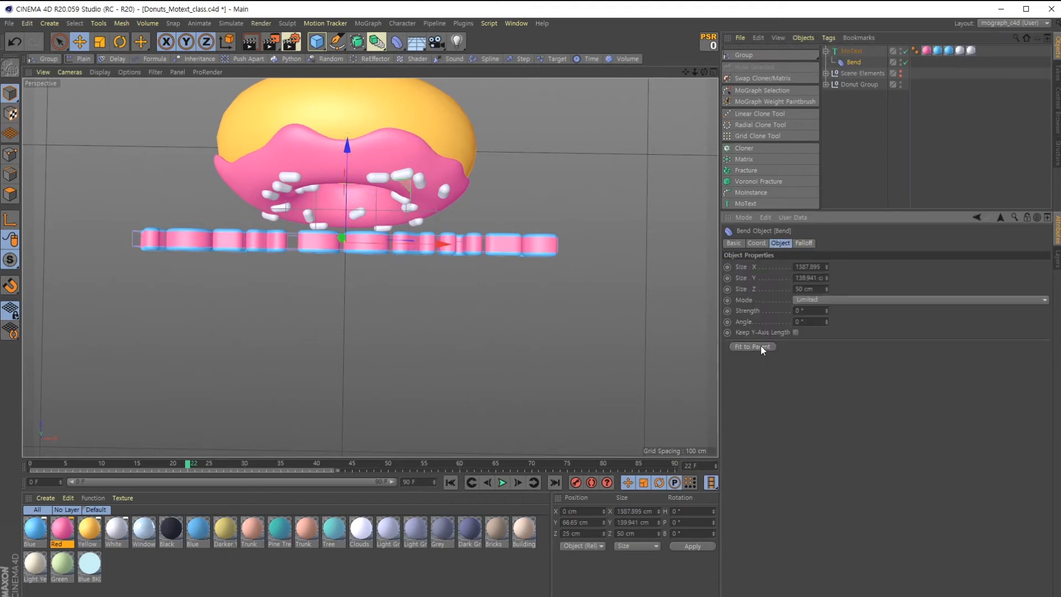
Try a bend strength of 44° on the title and undo the change.
scroll(443, 277, down, 2)
drag(827, 312, 826, 288)
alt+drag(523, 338, 476, 241)
alt+middle_drag(417, 296, 393, 344)
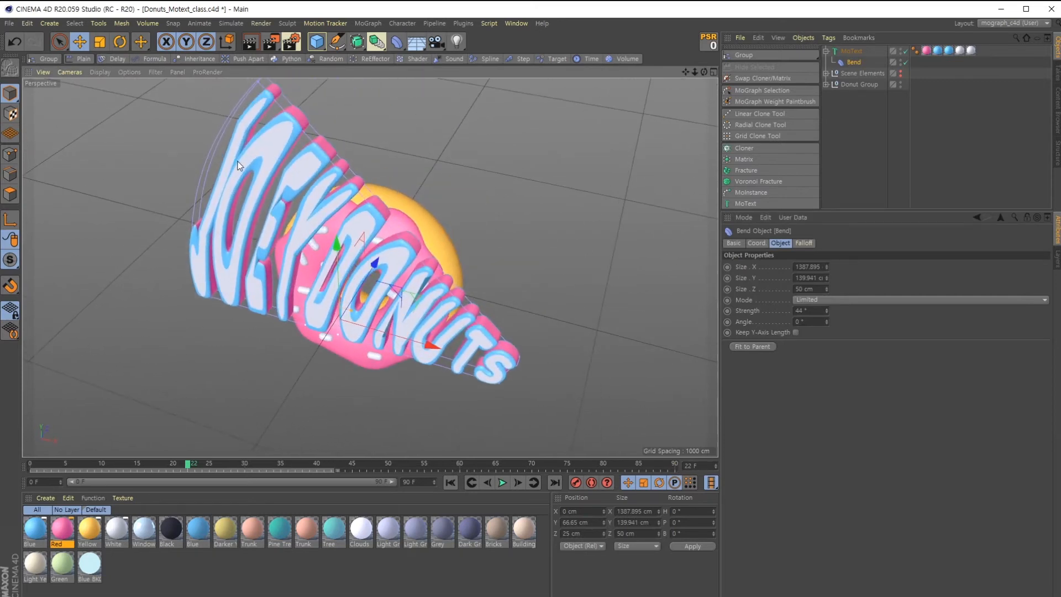
alt+drag(156, 272, 238, 234)
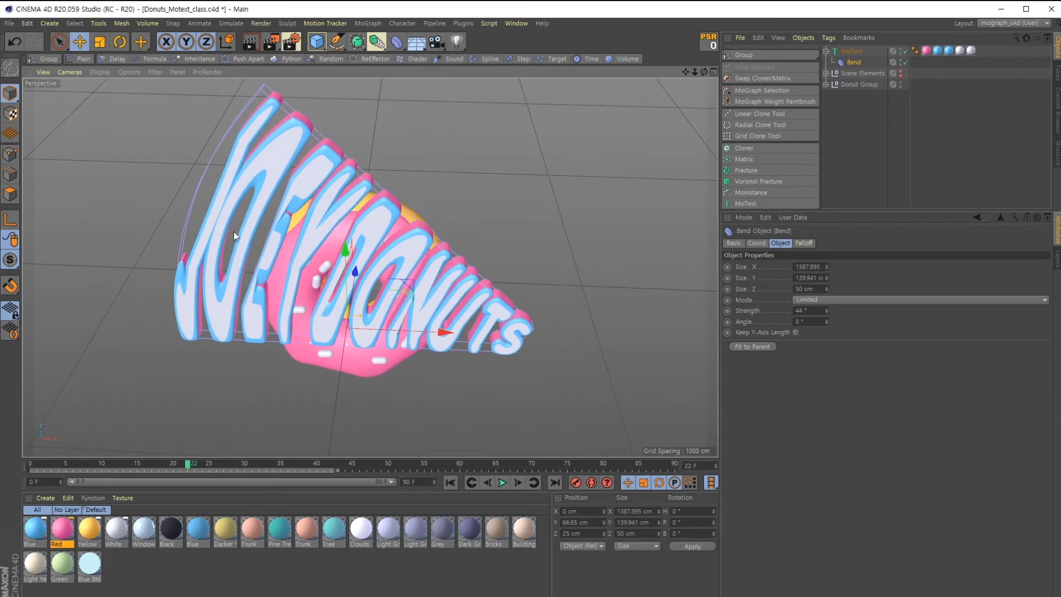
alt+drag(377, 285, 552, 158)
key(ctrl+z)
key(ctrl+z)
alt+drag(498, 216, 462, 273)
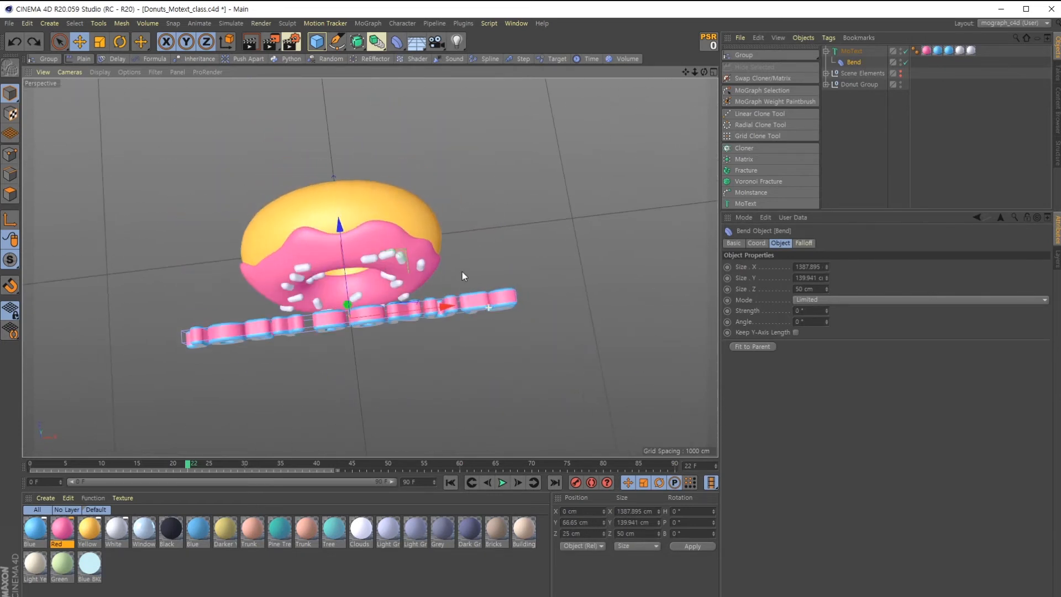
Increase the bend strength on the title and rotate the Bend deformer to -90° in both pitch and bank.
drag(827, 311, 827, 294)
alt+drag(429, 340, 442, 246)
click(120, 41)
drag(370, 306, 268, 306)
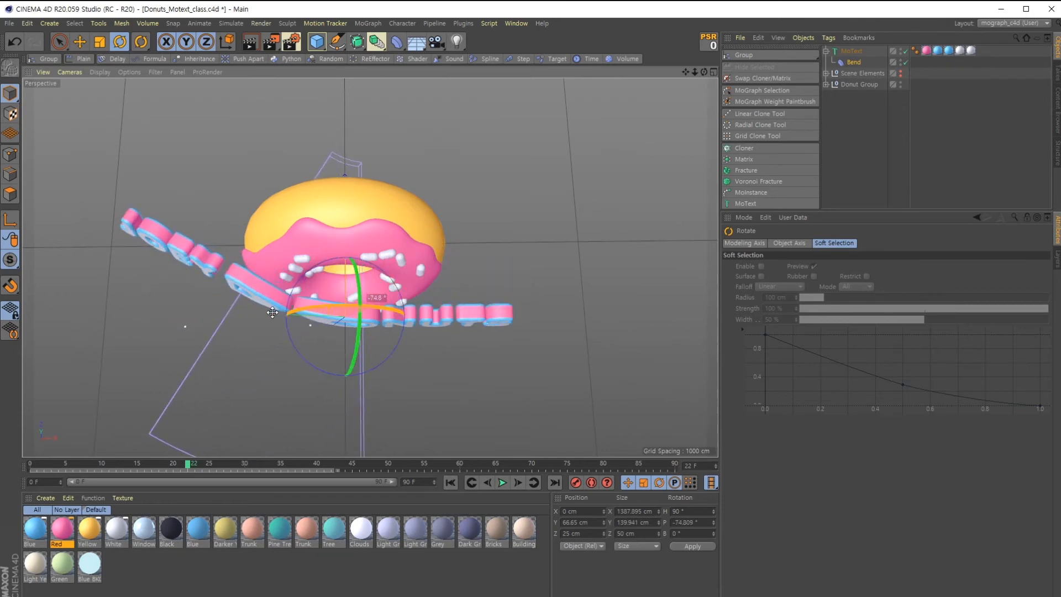
alt+drag(417, 370, 234, 338)
key(ctrl+z)
drag(374, 291, 544, 260)
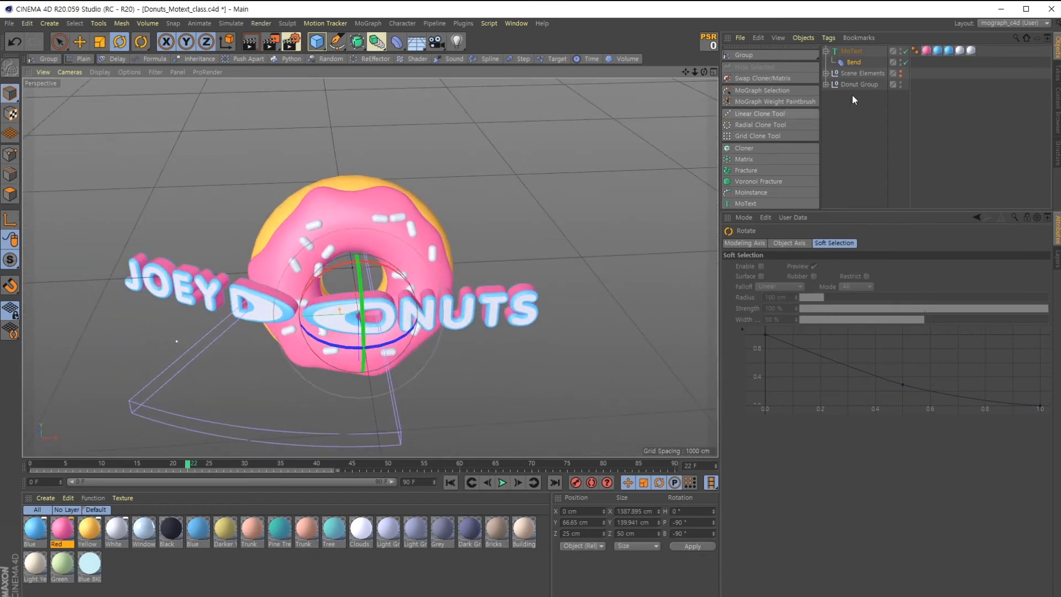
Fit the rotated Bend deformer to its parent MoText title again.
click(853, 63)
click(752, 347)
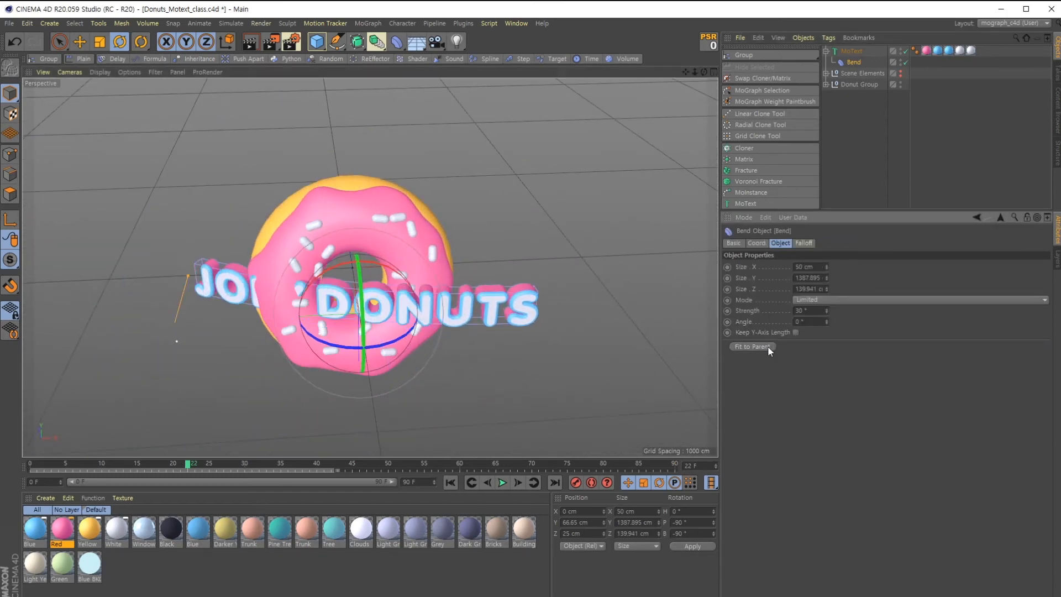
alt+drag(608, 372, 558, 406)
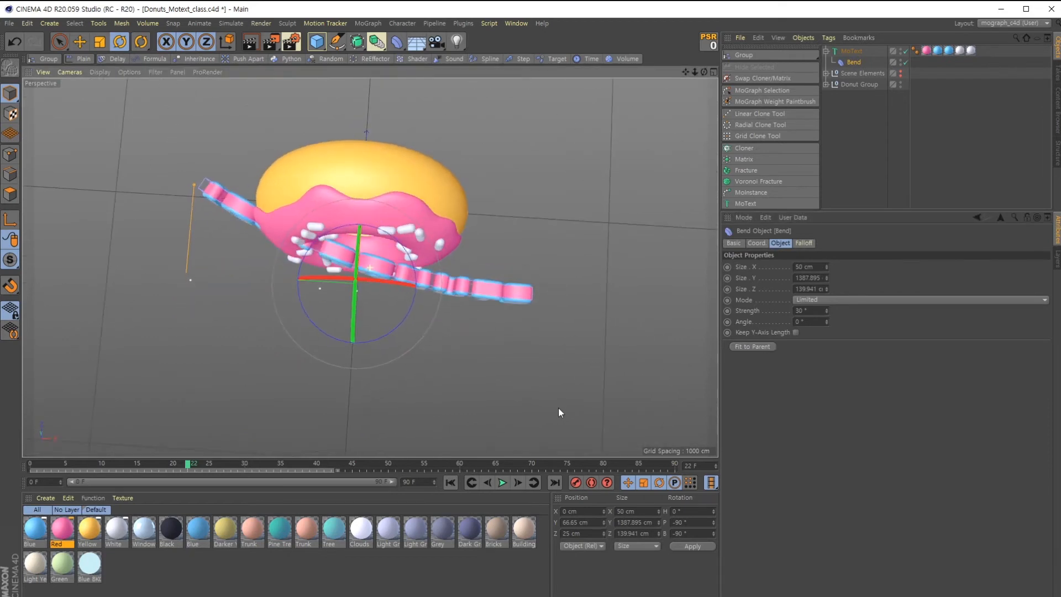
Try shifting the Bend deformer sideways along the title's length.
click(84, 45)
mouse_move(303, 331)
alt+mouse_down()
mouse_move(309, 338)
mouse_move(299, 327)
alt+mouse_up()
mouse_move(273, 278)
mouse_down()
mouse_move(347, 290)
mouse_move(111, 259)
mouse_move(218, 257)
mouse_move(148, 256)
mouse_move(260, 273)
mouse_up()
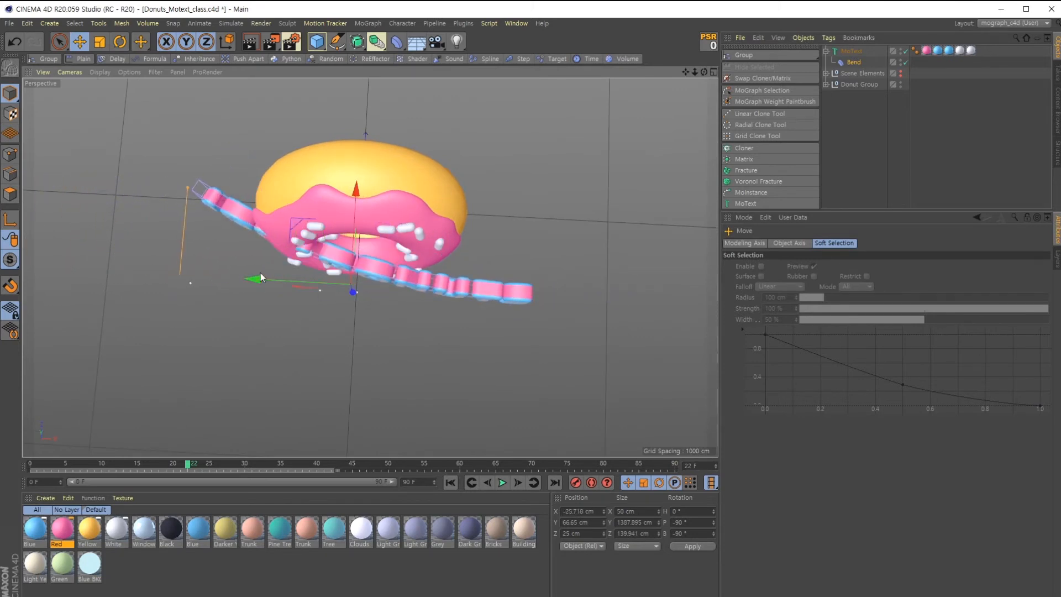
click(853, 62)
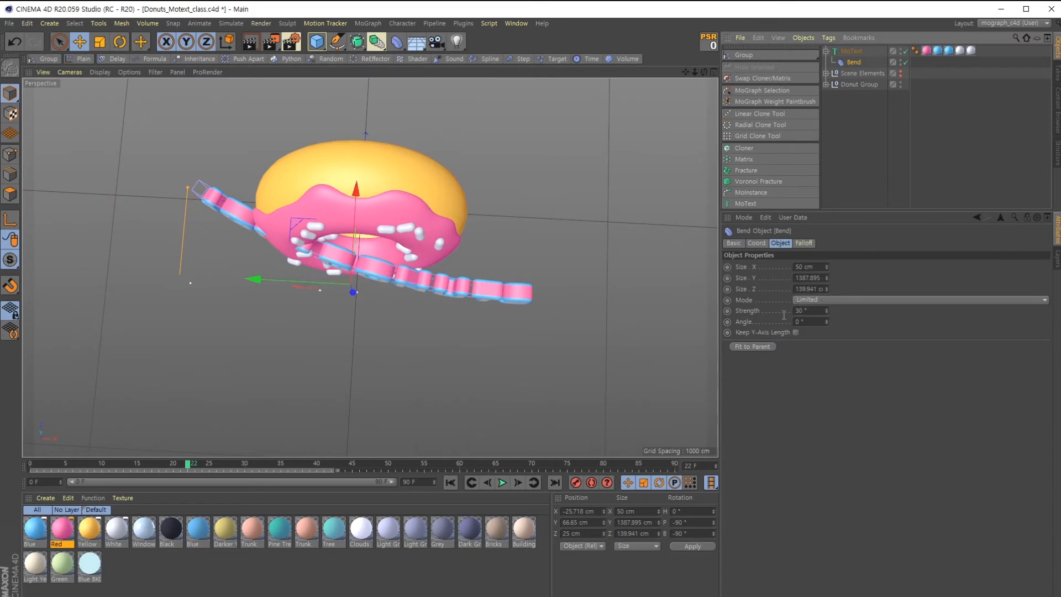
mouse_move(298, 282)
mouse_down()
mouse_move(558, 286)
mouse_move(280, 283)
mouse_up()
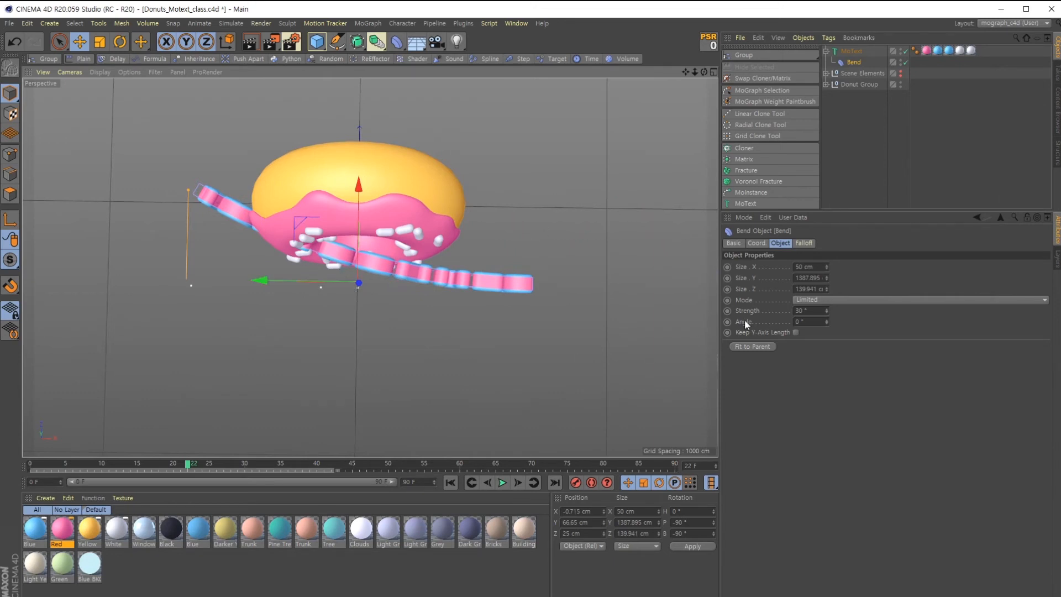
Set the Bend mode to Unlimited, try shifting the deformer along the title, and return it to its fitted position.
click(801, 300)
click(801, 333)
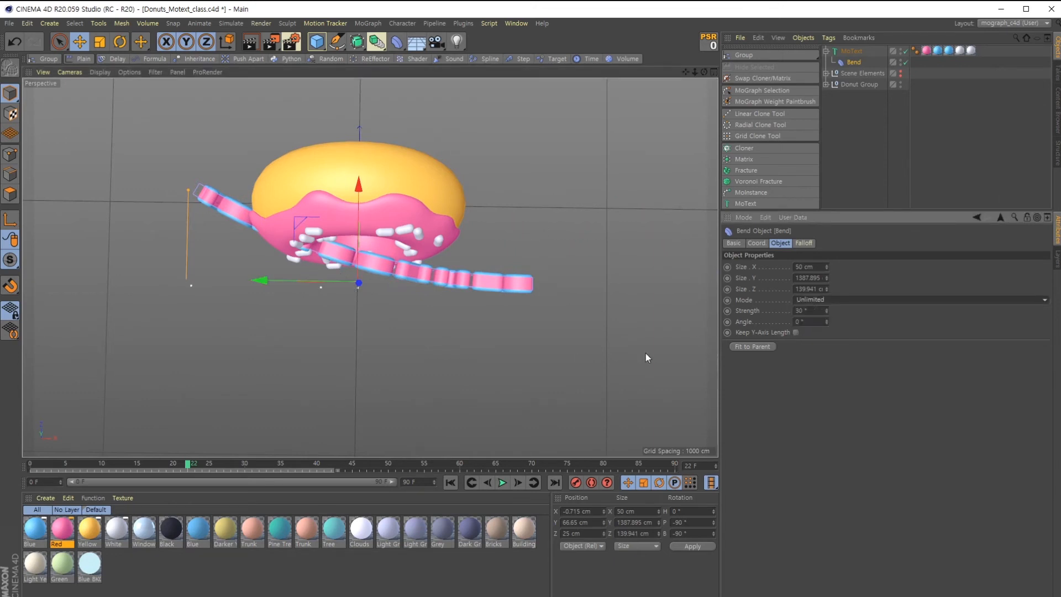
drag(263, 282, 395, 315)
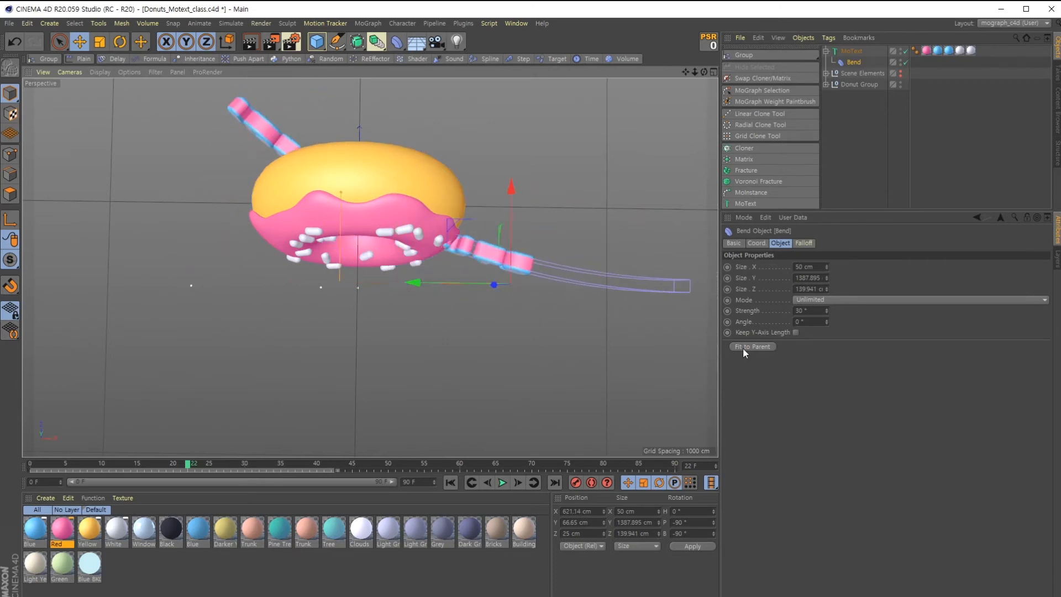
click(743, 347)
drag(286, 291, 376, 323)
key(ctrl+z)
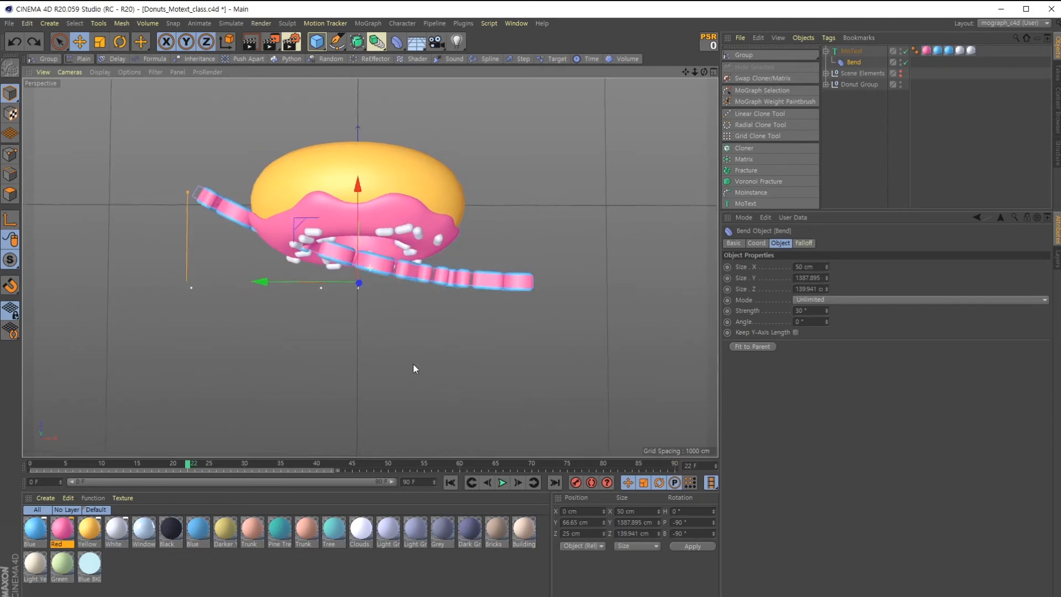
Try a bend strength of 213° with Limited mode and undo both changes.
mouse_move(826, 311)
mouse_down()
mouse_move(826, 232)
mouse_move(827, 316)
mouse_up()
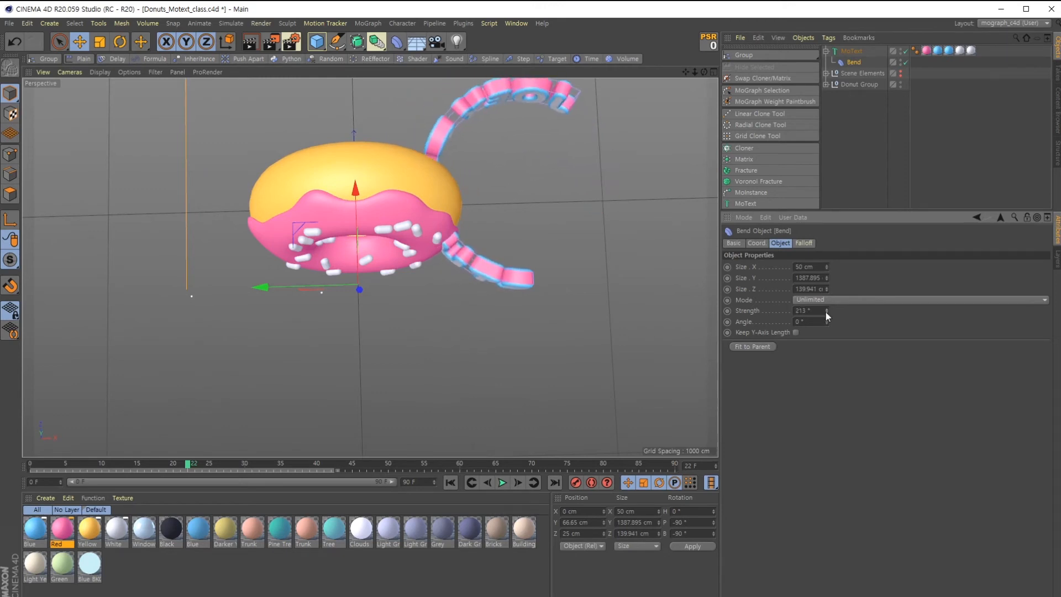
click(824, 300)
click(818, 312)
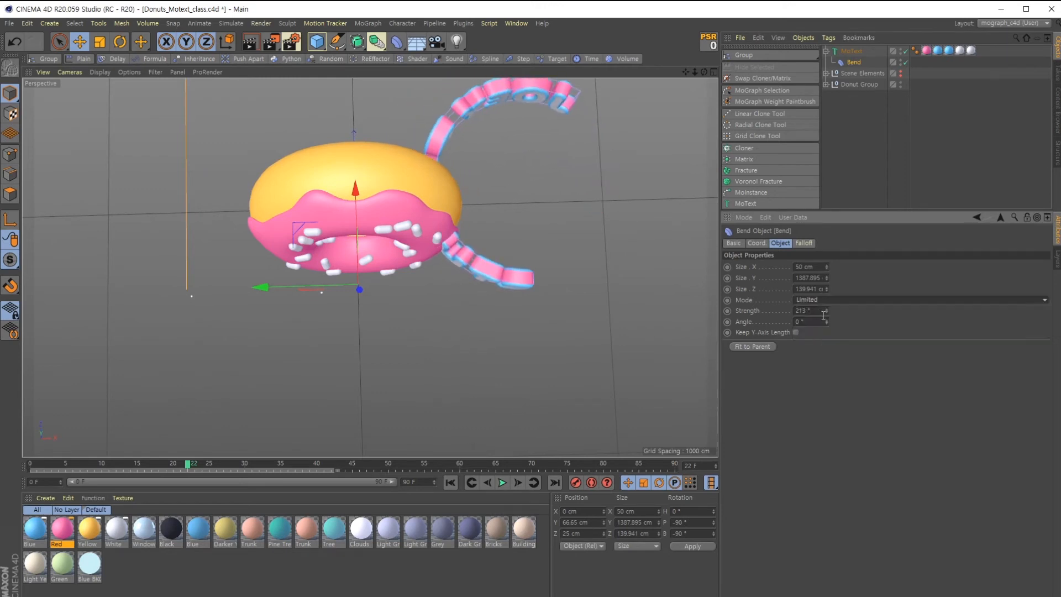
key(ctrl+z)
key(ctrl+z)
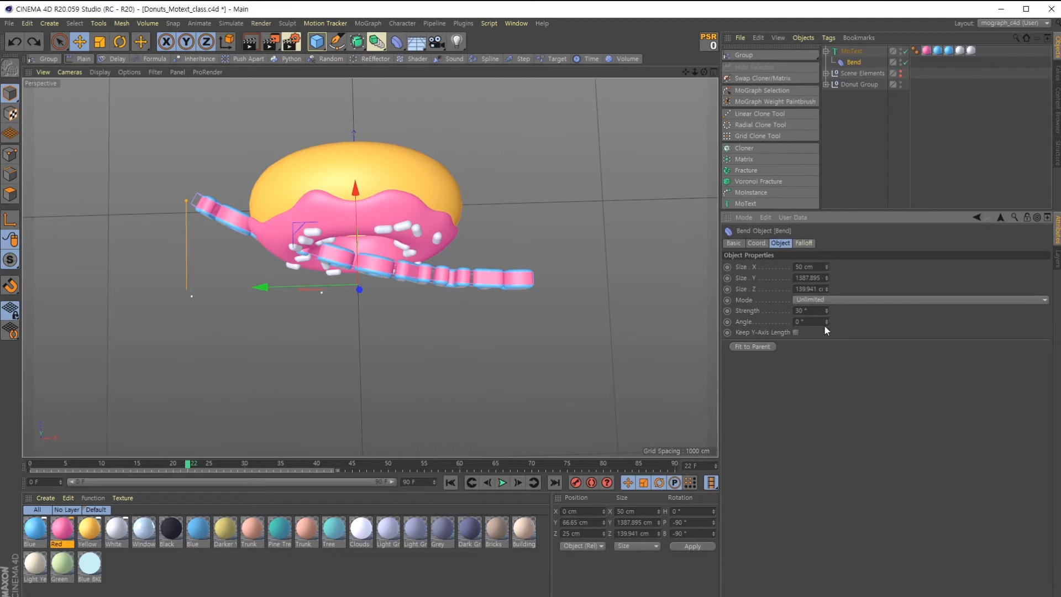
Set the bend strength to 89° and shift the Bend deformer along X to about -645 cm.
drag(824, 311, 824, 228)
alt+drag(437, 381, 327, 366)
drag(278, 297, 212, 316)
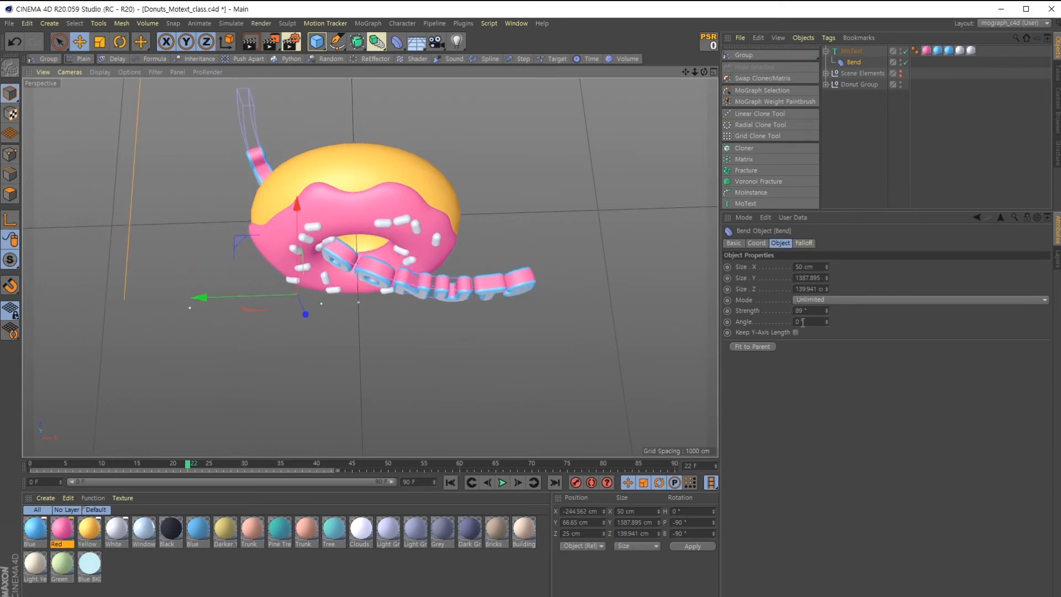
drag(205, 301, 100, 328)
click(390, 338)
In the Top view, move the Bend deformer to about -692 cm in X and raise its strength to 114°.
middle_click(390, 339)
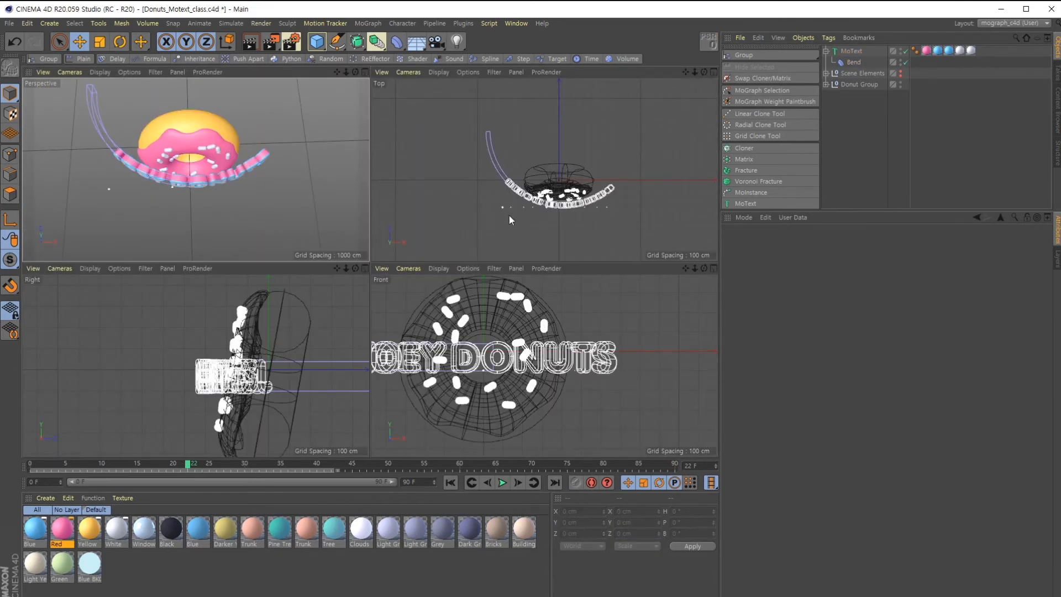
click(854, 73)
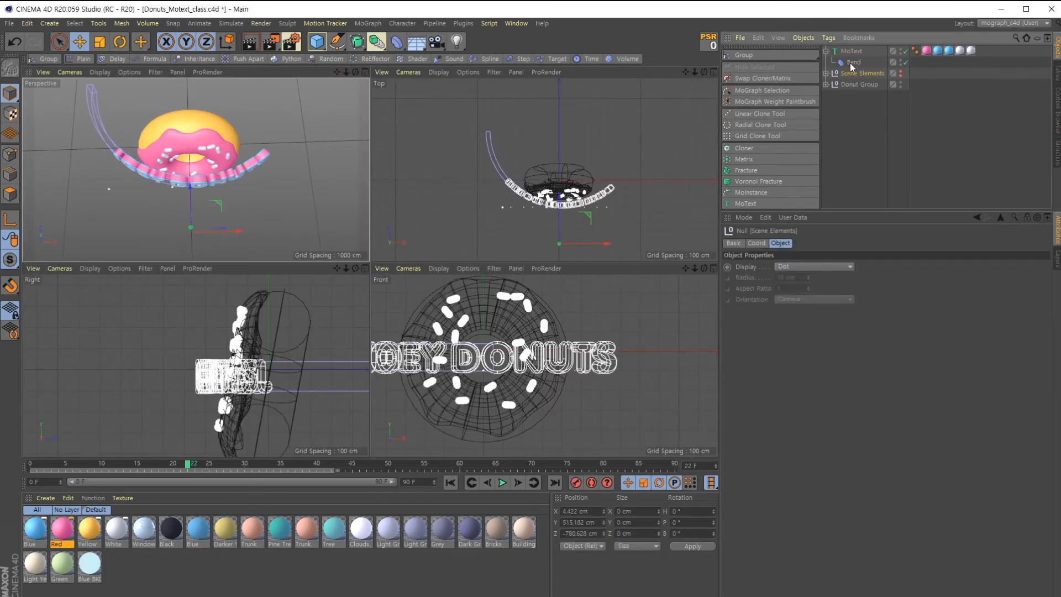
click(851, 63)
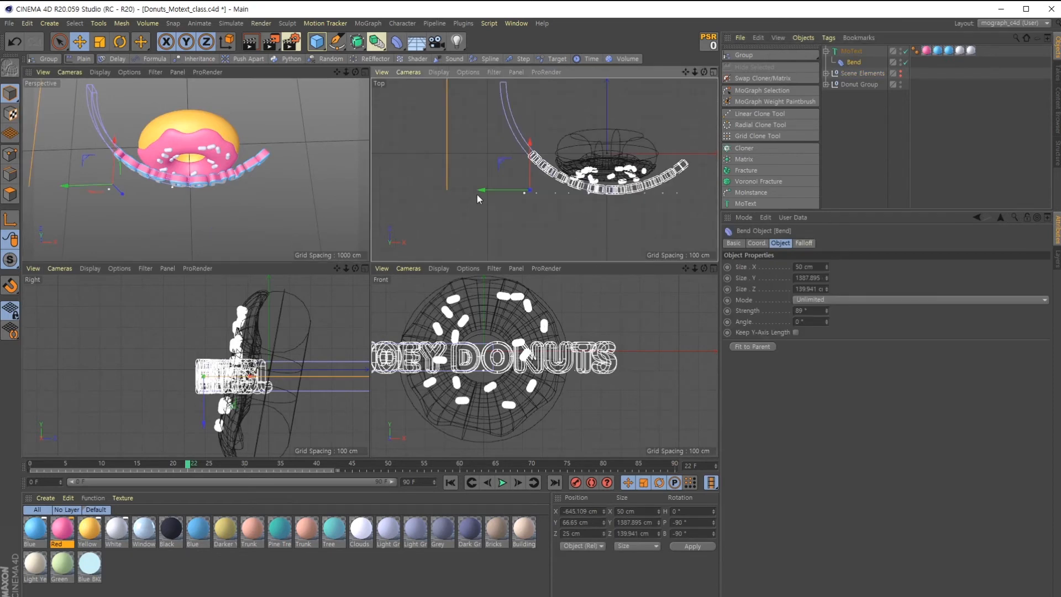
middle_click(476, 195)
drag(309, 304, 247, 310)
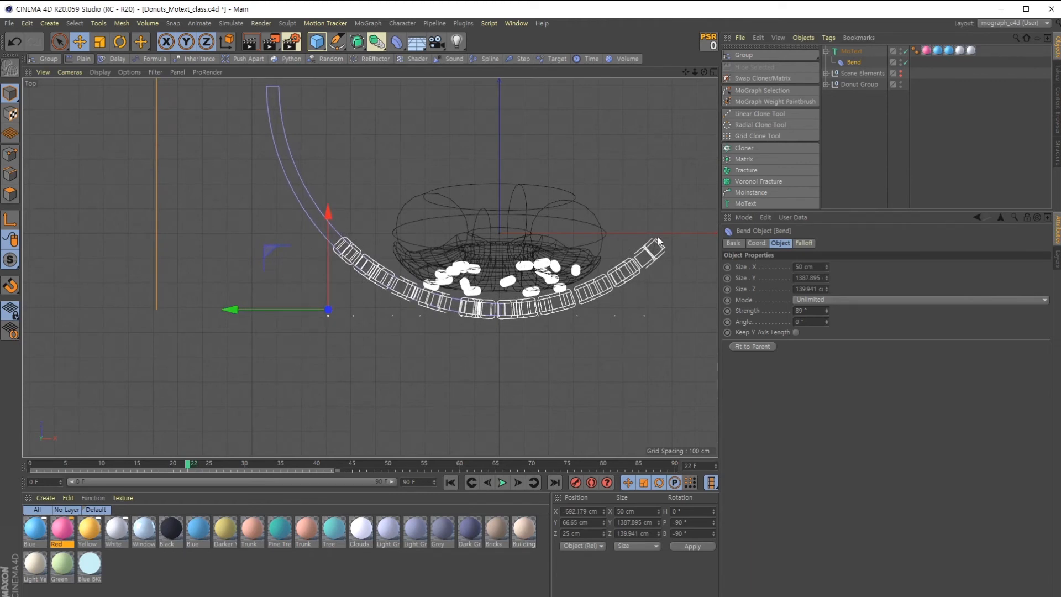
click(827, 308)
mouse_move(827, 309)
mouse_down()
mouse_move(827, 295)
mouse_move(827, 309)
mouse_up()
double_click(828, 313)
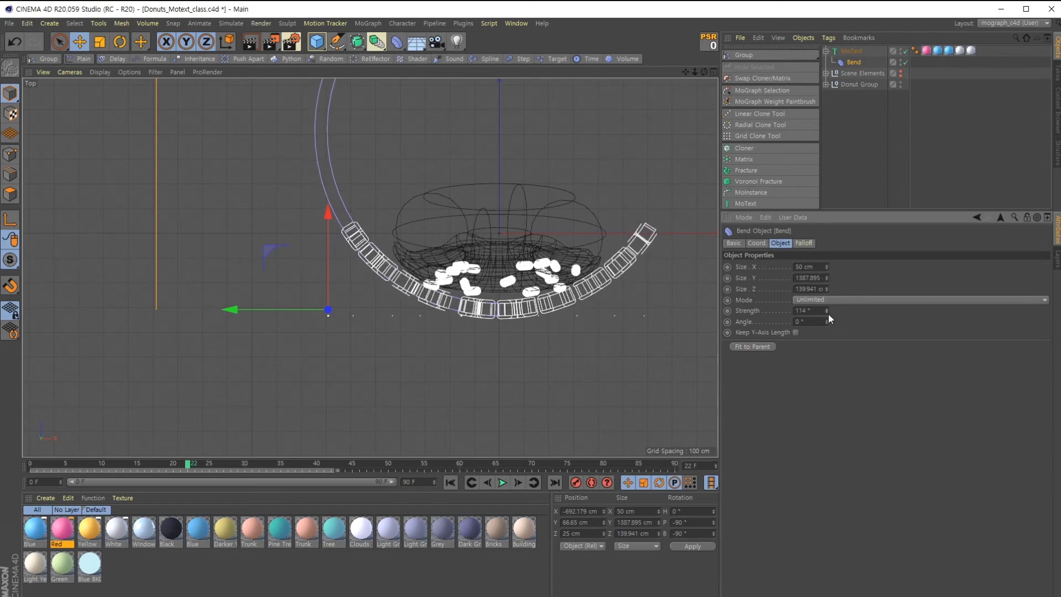
Move the MoText title forward in front of the donut to about -432 cm in Z.
middle_click(478, 340)
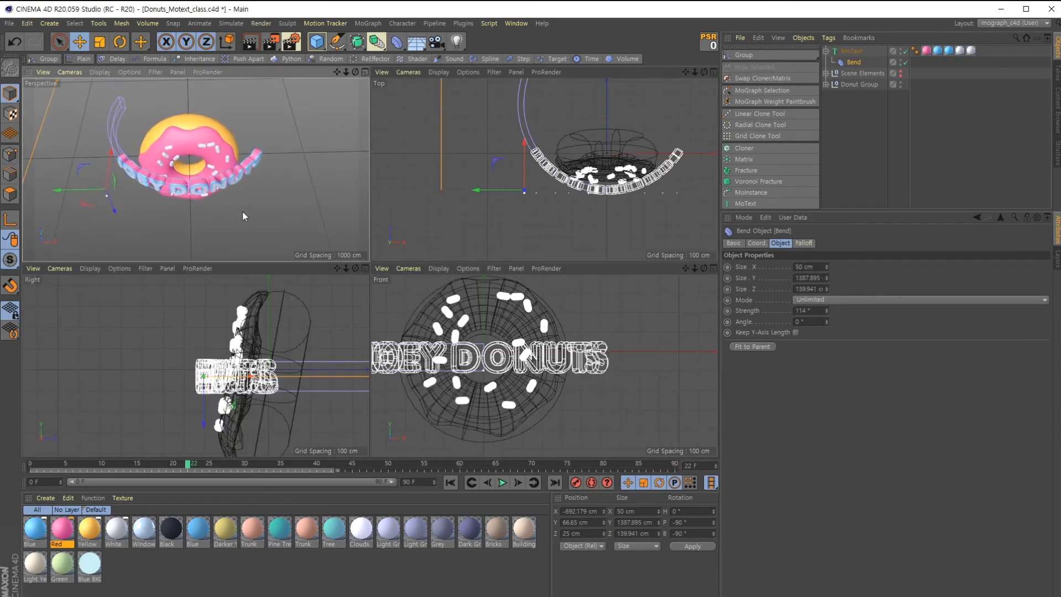
middle_click(243, 211)
alt+drag(243, 211, 370, 321)
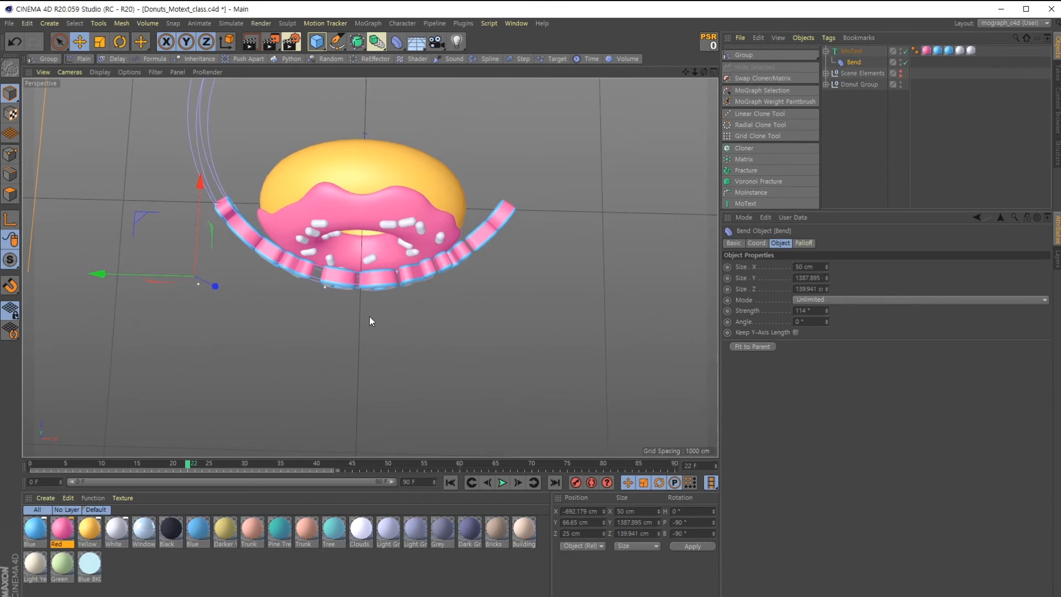
click(852, 51)
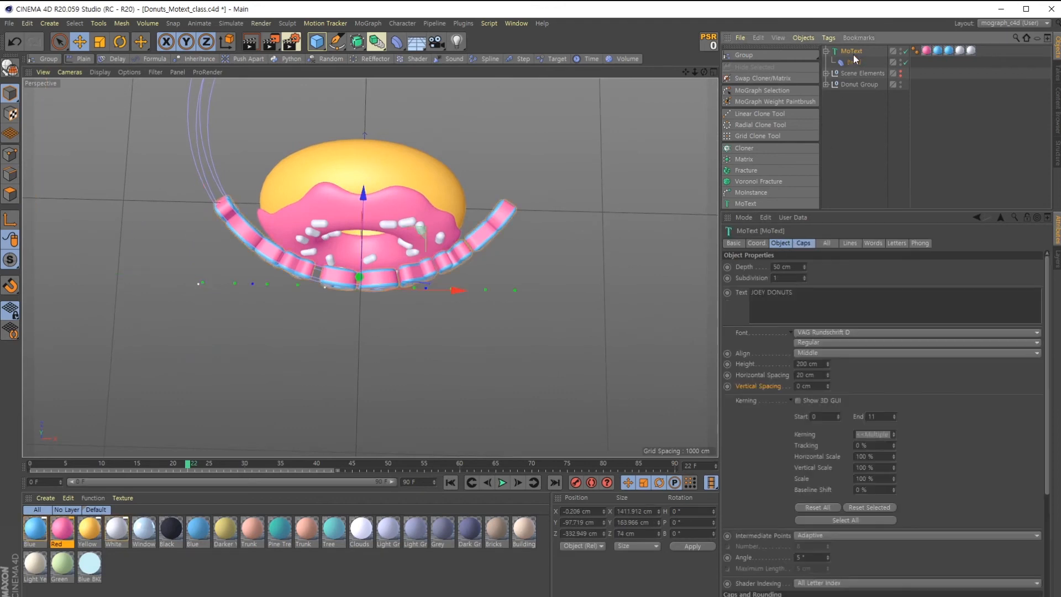
drag(366, 194, 363, 216)
alt+drag(404, 349, 396, 291)
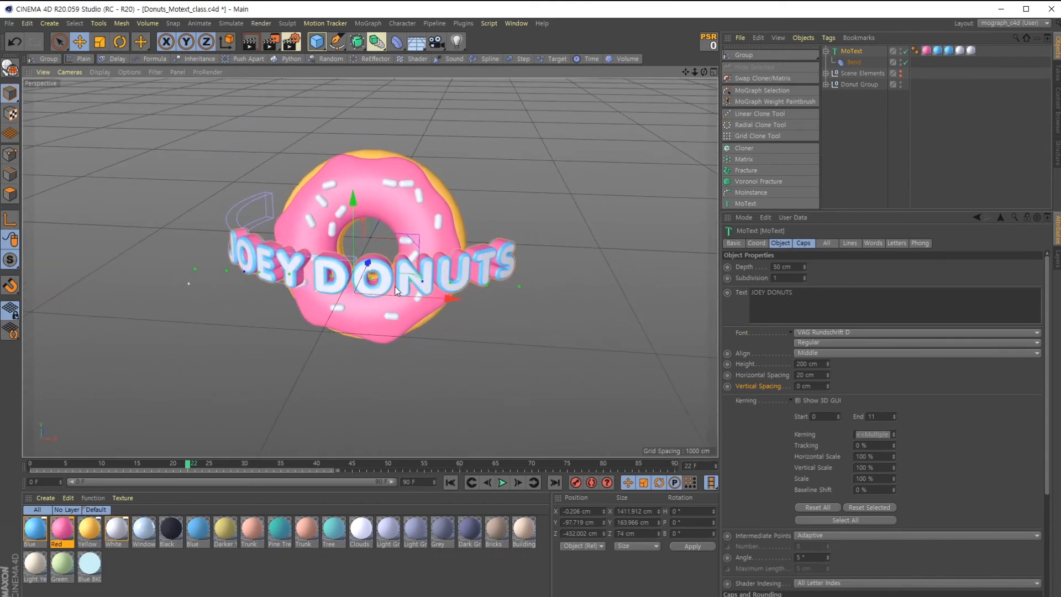
Set the MoText kerning scale to 99% and check the curved title from above and from the front.
click(397, 44)
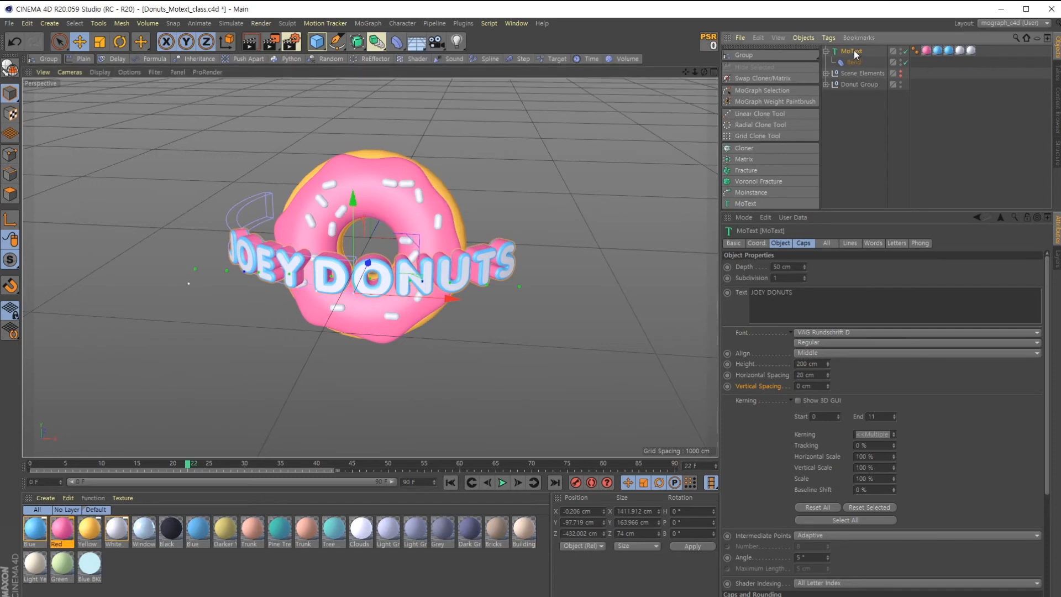
scroll(860, 479, down, 1)
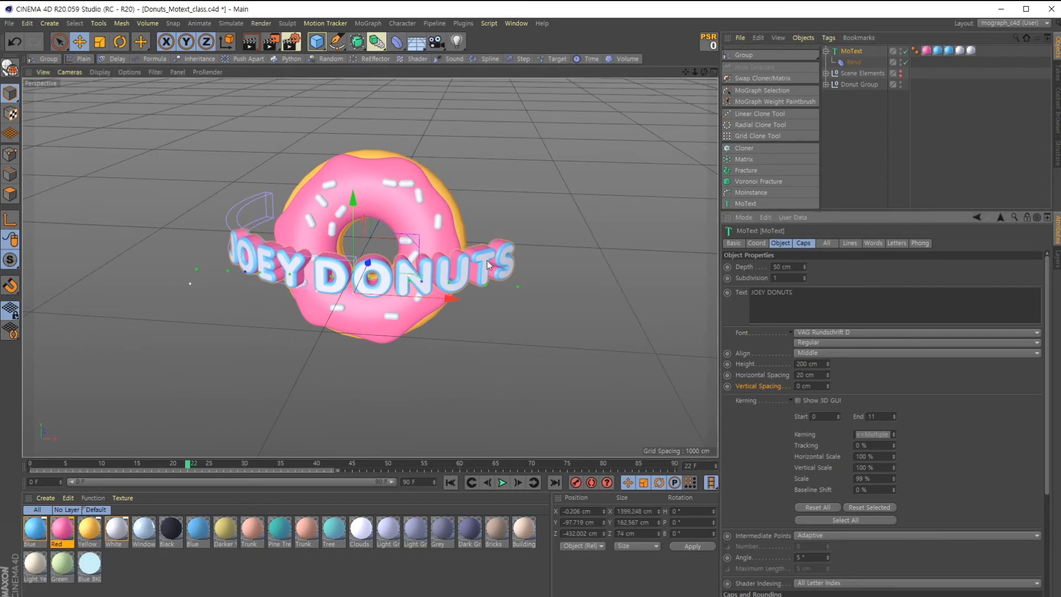
alt+drag(367, 297, 385, 390)
click(853, 63)
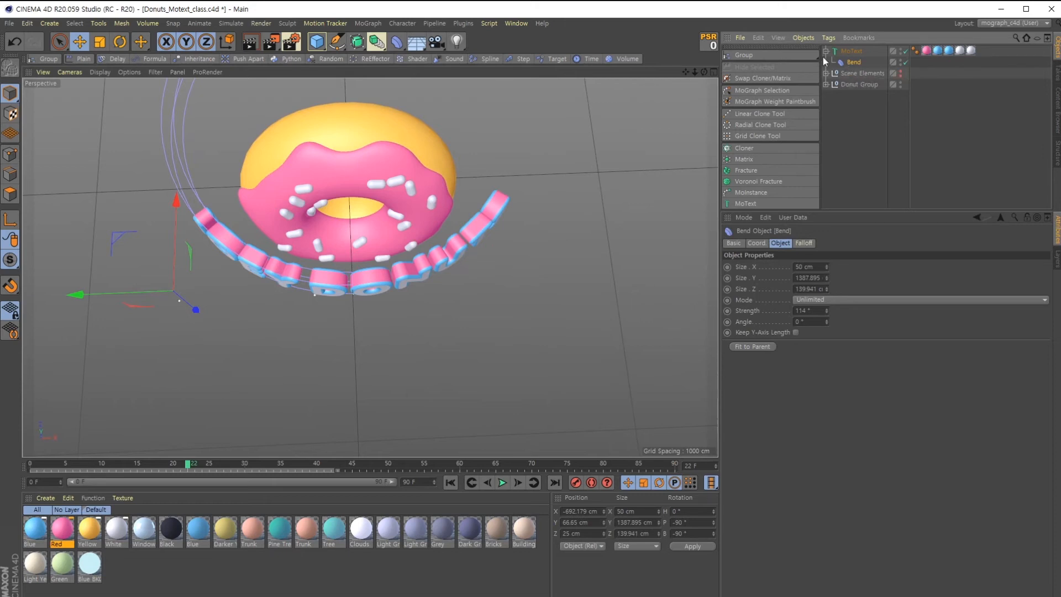
click(851, 51)
alt+drag(378, 329, 396, 308)
scroll(395, 303, up, 1)
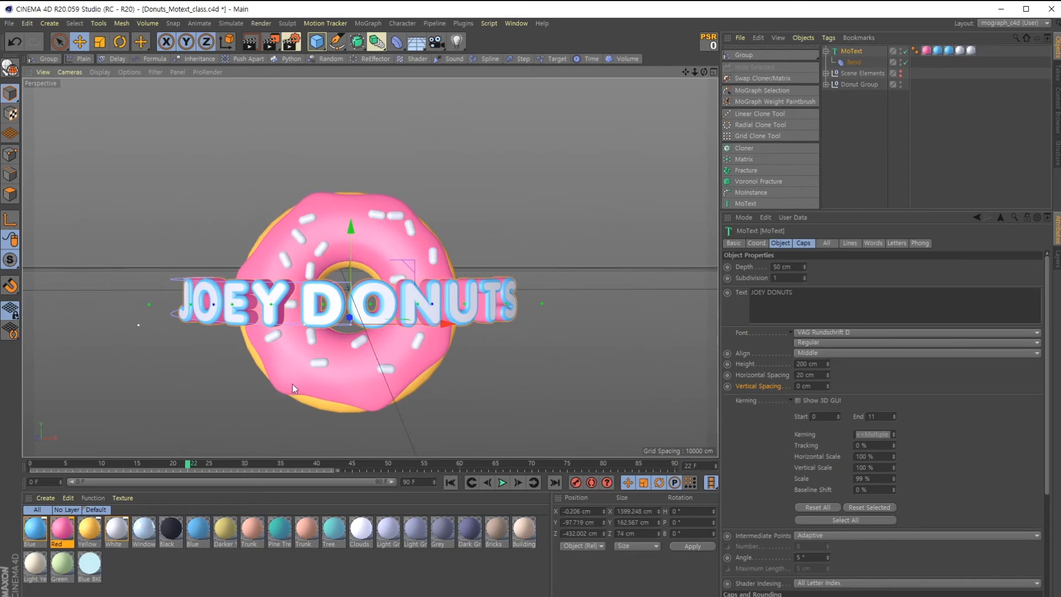
alt+middle_drag(331, 371, 331, 355)
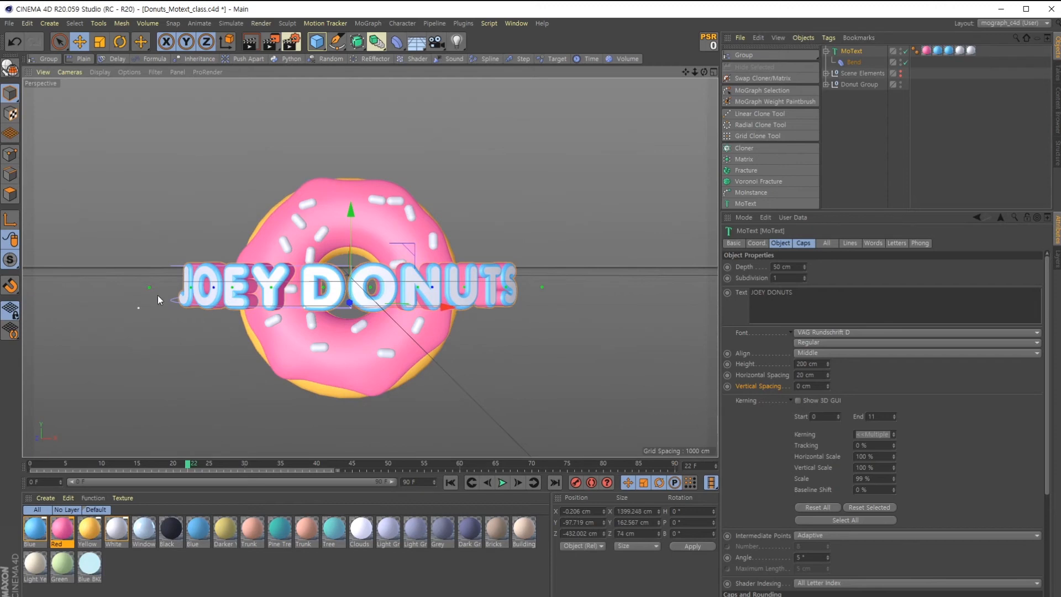
Add a second Bend deformer as a child of the MoText title, below the first one.
click(397, 43)
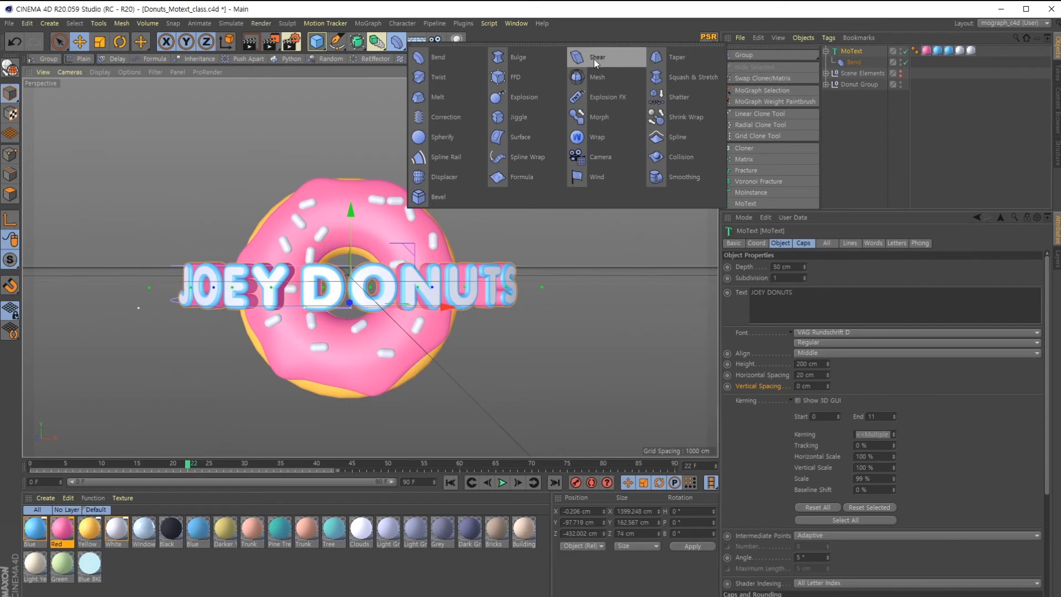
click(557, 4)
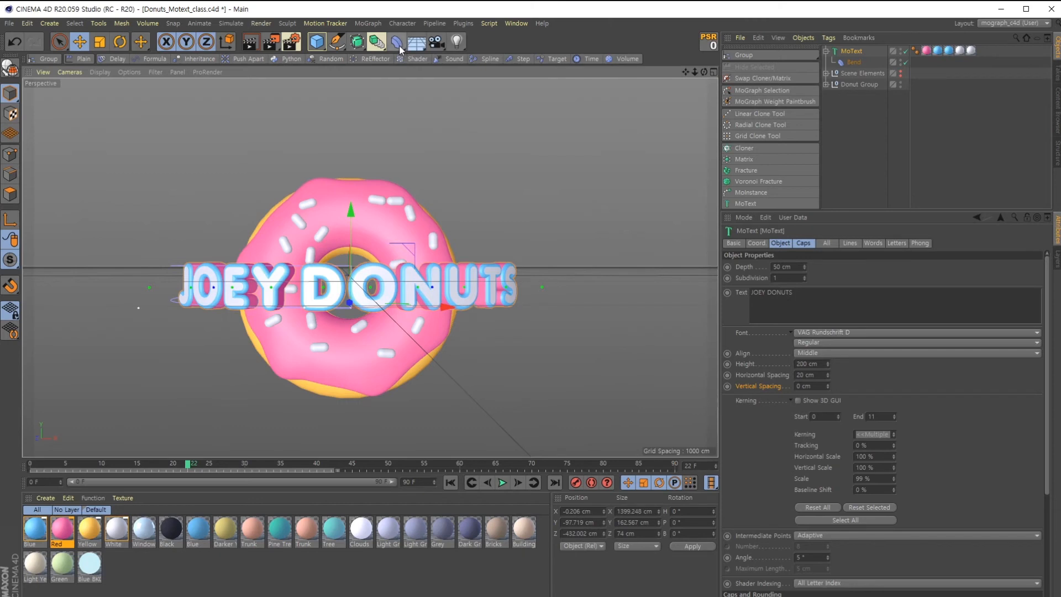
click(398, 42)
drag(848, 51, 856, 82)
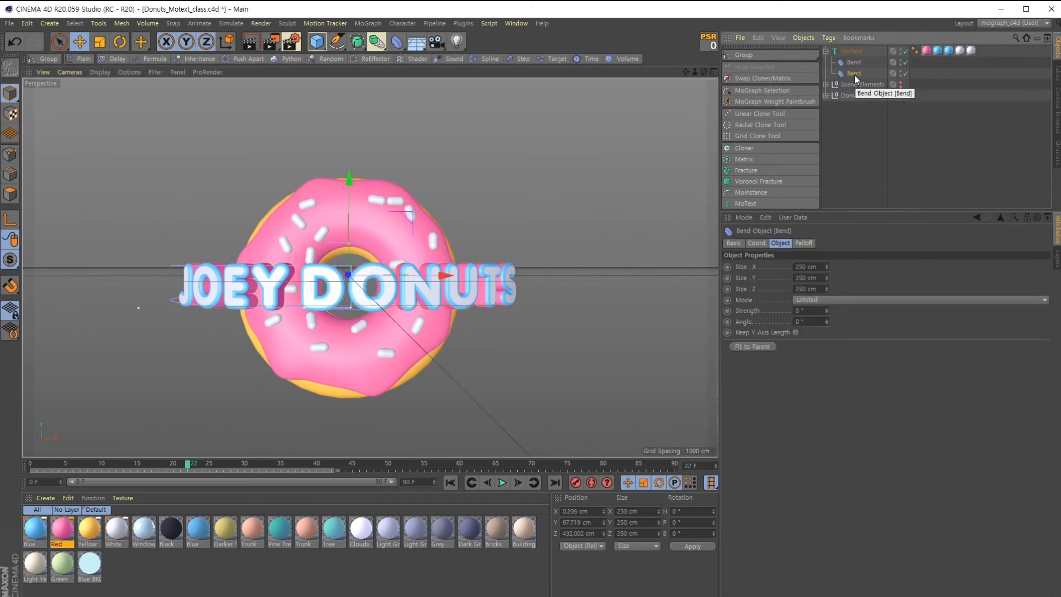
Set the second Bend deformer's strength to 32° and check its effect on the title from an angle.
drag(828, 311, 826, 310)
alt+drag(457, 292, 376, 311)
alt+drag(218, 251, 305, 293)
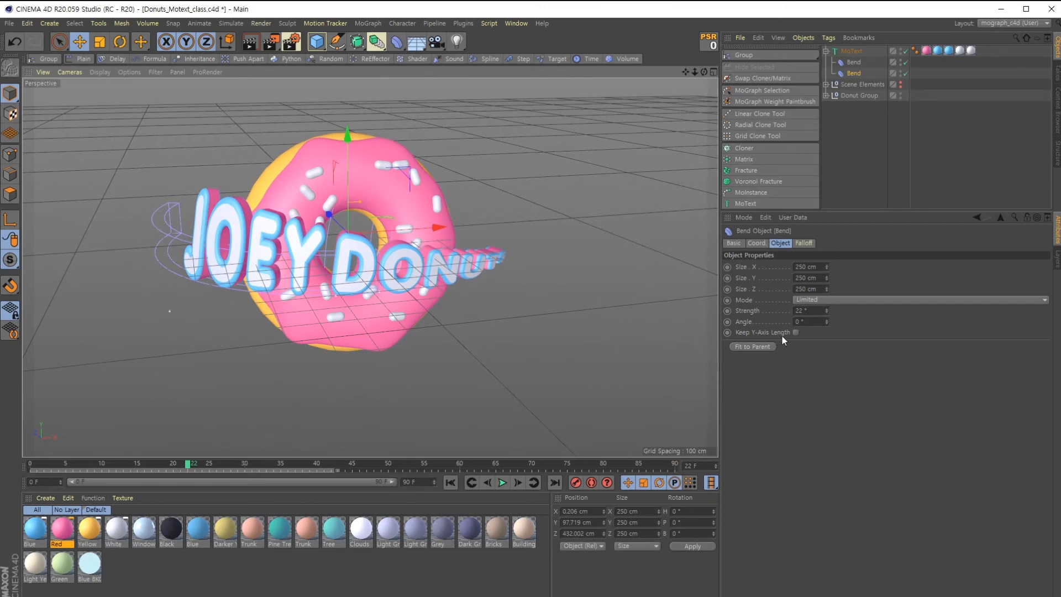
drag(827, 311, 827, 316)
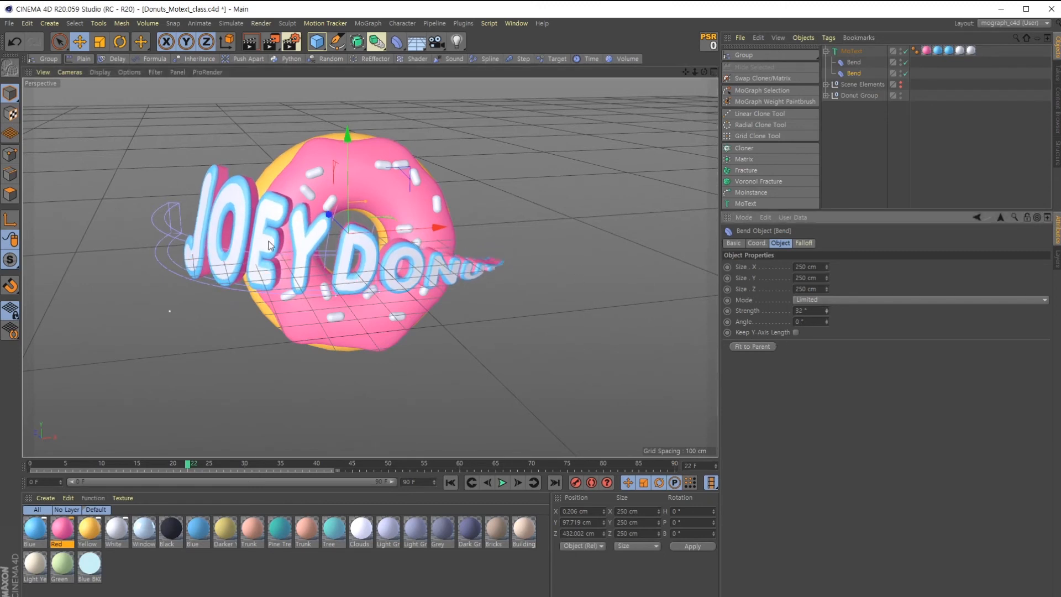
Try rotating the second Bend deformer, including 90° in heading, and undo the rotations.
click(120, 41)
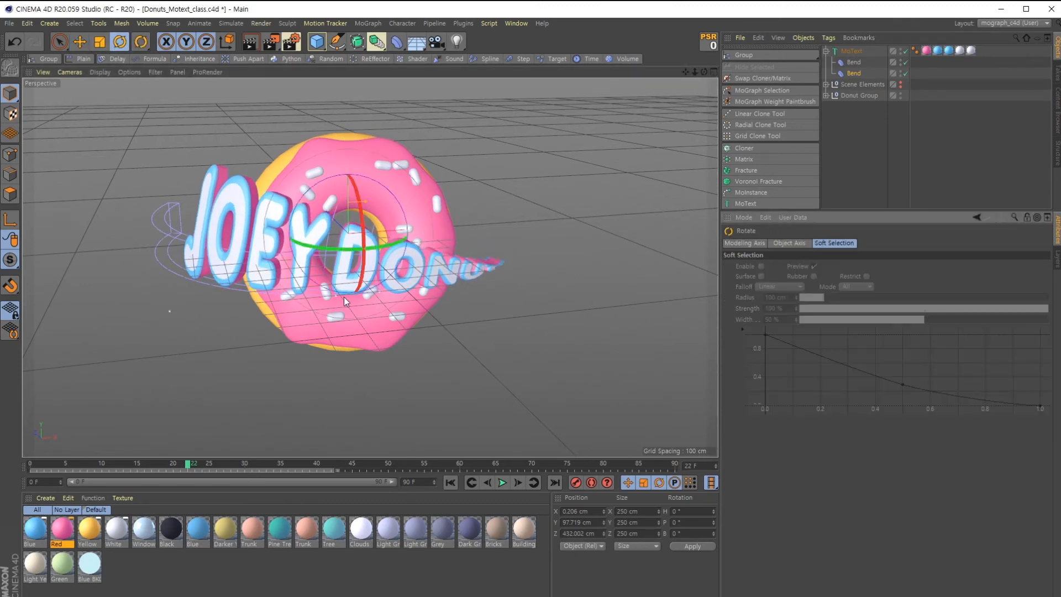
drag(323, 247, 442, 256)
key(ctrl+z)
key(ctrl+z)
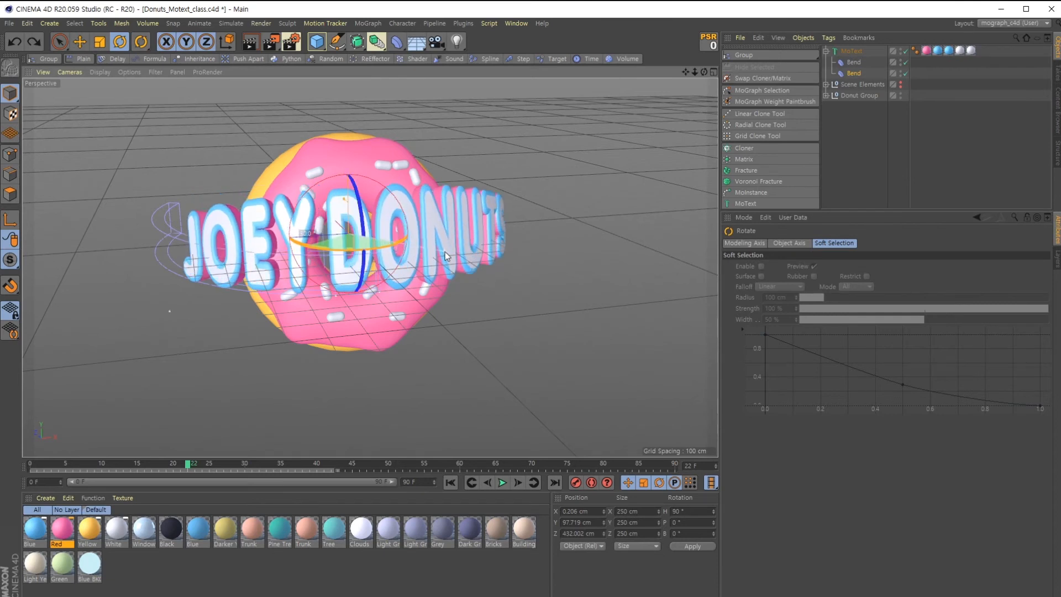
drag(361, 200, 385, 374)
key(ctrl+z)
alt+drag(380, 327, 372, 379)
key(ctrl+z)
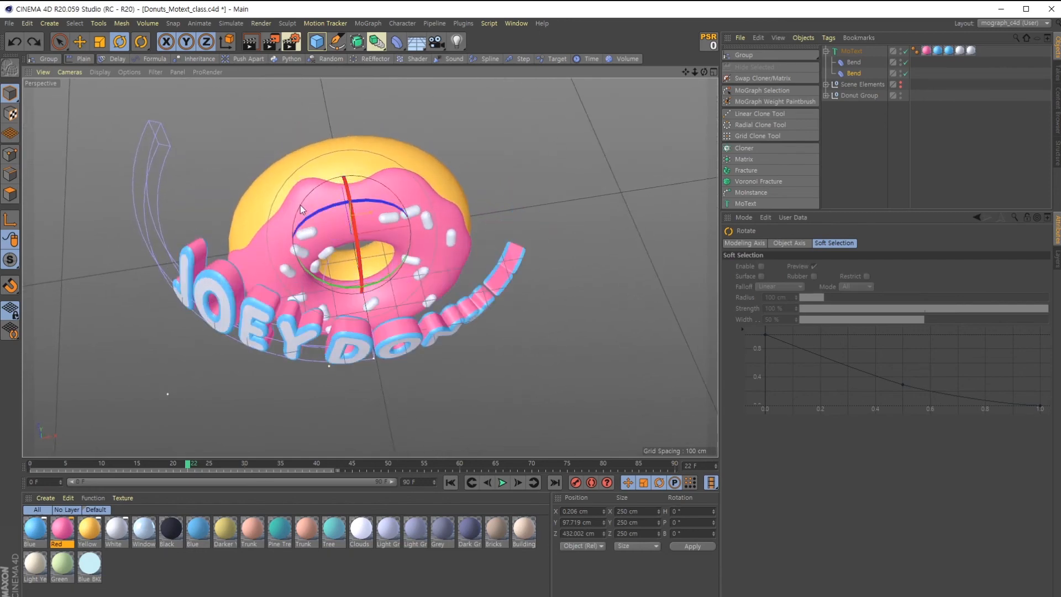
Compare the title with the first Bend deformer switched off and back on.
click(904, 62)
alt+drag(432, 250, 429, 190)
click(904, 62)
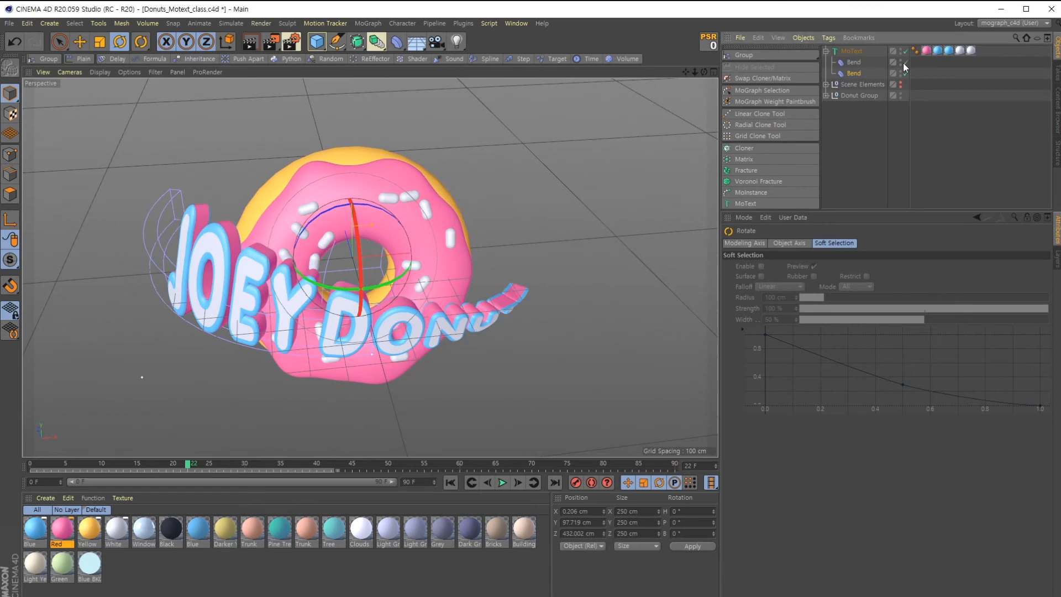
Toggle the first Bend deformer off and on, then try another rotation of the second Bend deformer and undo it.
click(903, 62)
click(904, 62)
drag(314, 217, 364, 210)
key(ctrl+z)
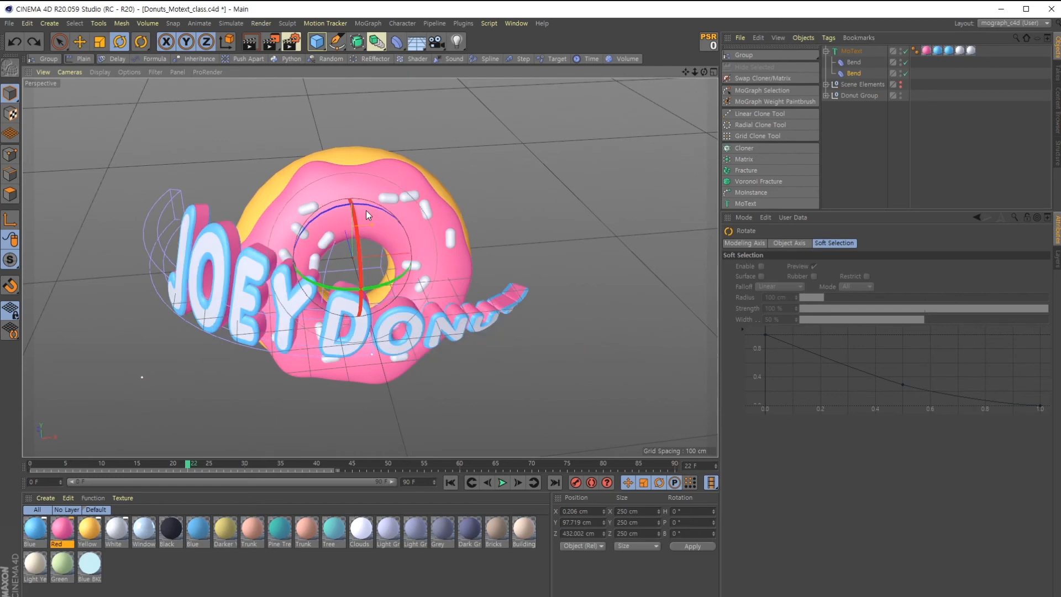
Rotate the second Bend deformer to 90° in bank and check the title from the front.
click(854, 74)
drag(309, 240, 396, 211)
alt+drag(429, 298, 277, 290)
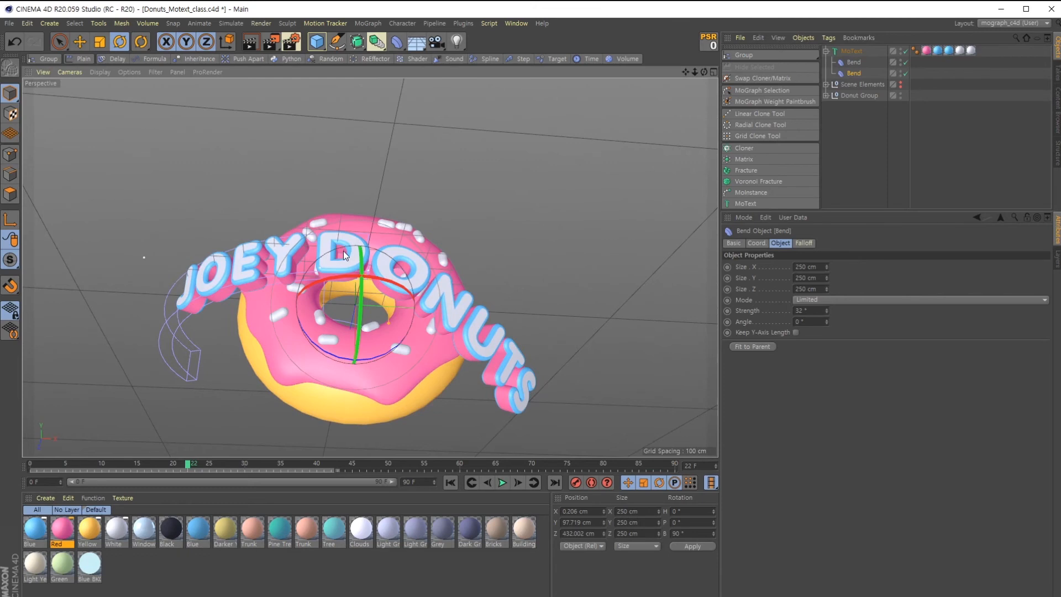
alt+drag(343, 251, 360, 294)
Set the second Bend deformer's strength to 38° and its mode to Unlimited.
mouse_move(826, 310)
mouse_down()
mouse_move(827, 300)
mouse_move(827, 320)
mouse_move(827, 303)
mouse_up()
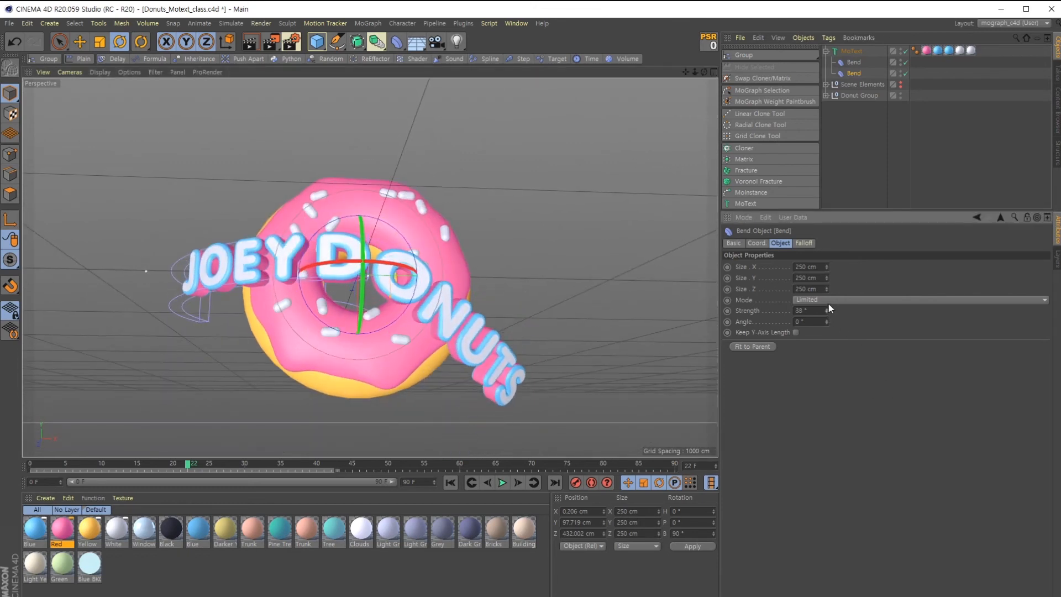
click(828, 301)
click(821, 331)
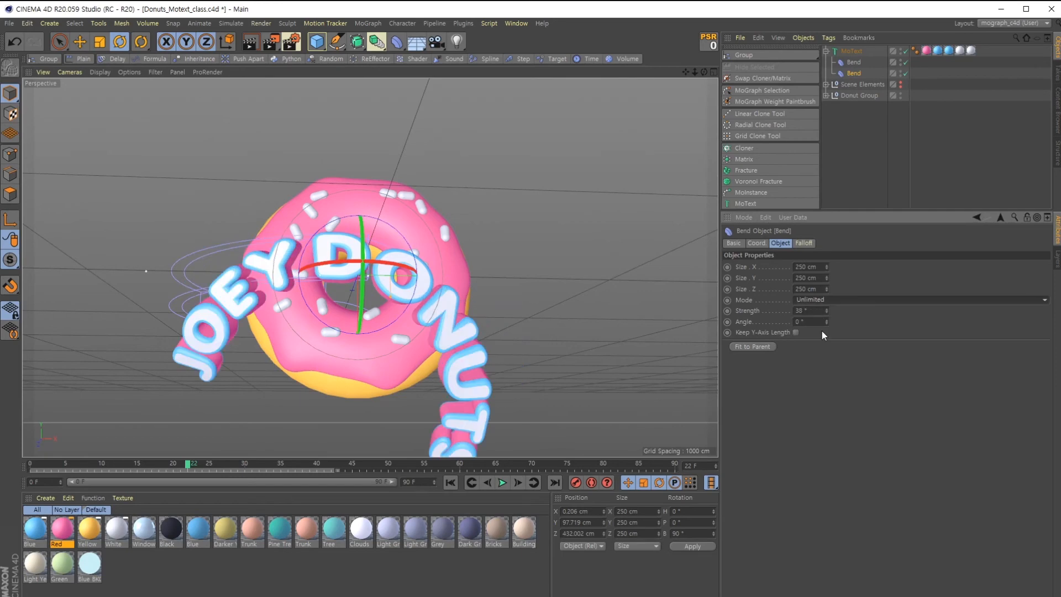
alt+drag(530, 336, 528, 357)
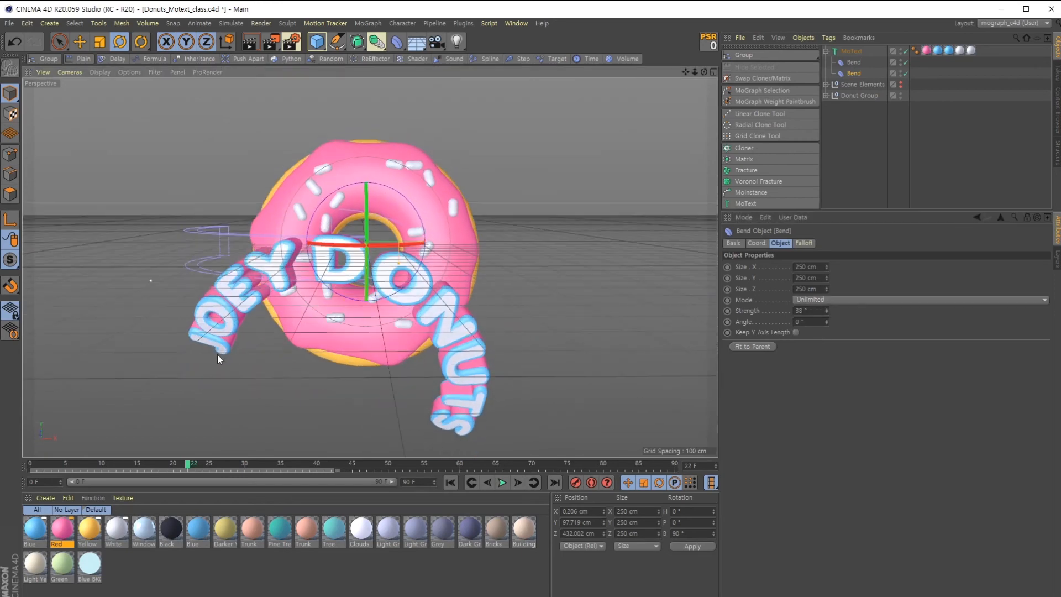
Move the second Bend deformer to about X 123 cm and Y 93 cm, and lower its strength to 7°.
key(e)
drag(468, 242, 496, 237)
click(853, 74)
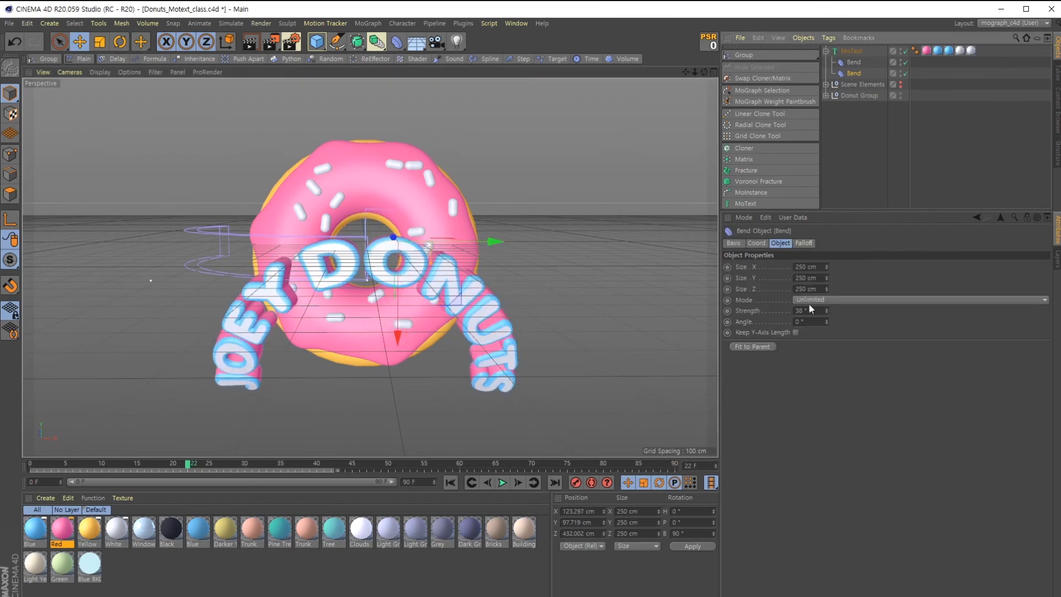
drag(828, 311, 810, 311)
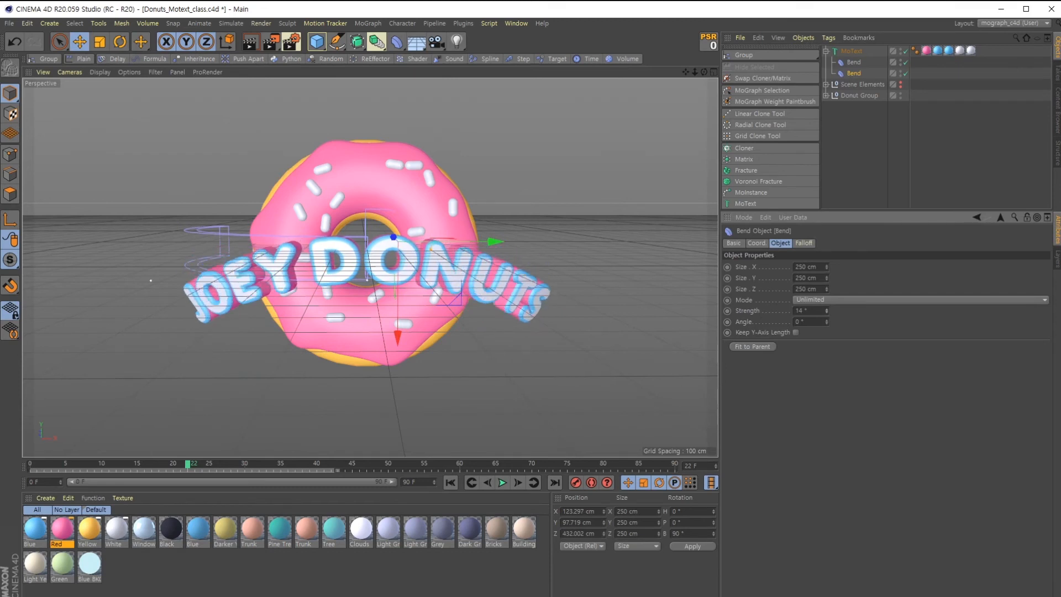
mouse_move(397, 338)
mouse_down()
mouse_move(389, 303)
mouse_move(380, 337)
mouse_up()
drag(827, 311, 827, 315)
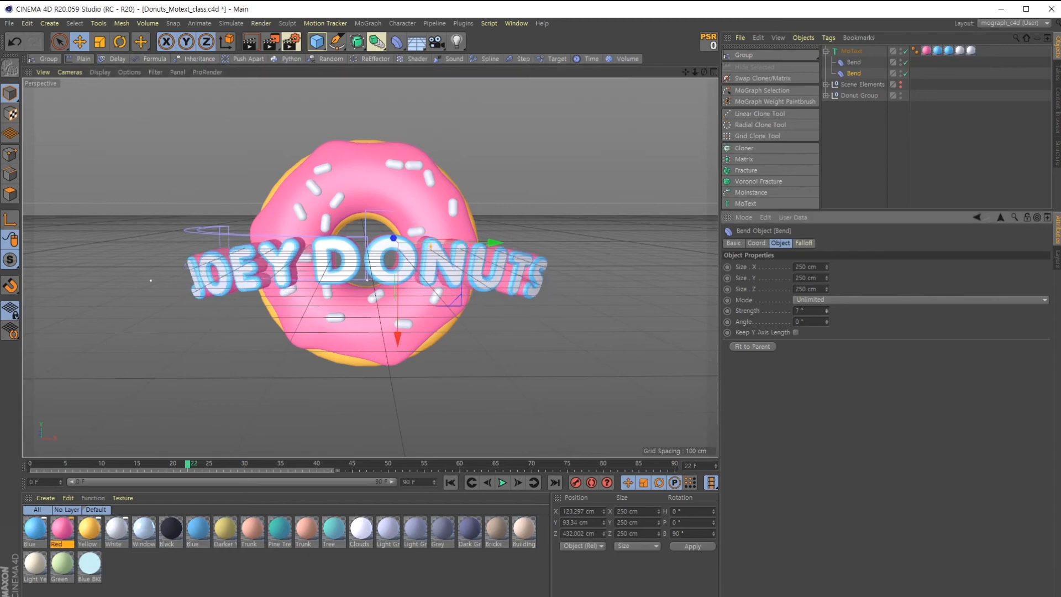
alt+drag(548, 336, 504, 330)
click(866, 53)
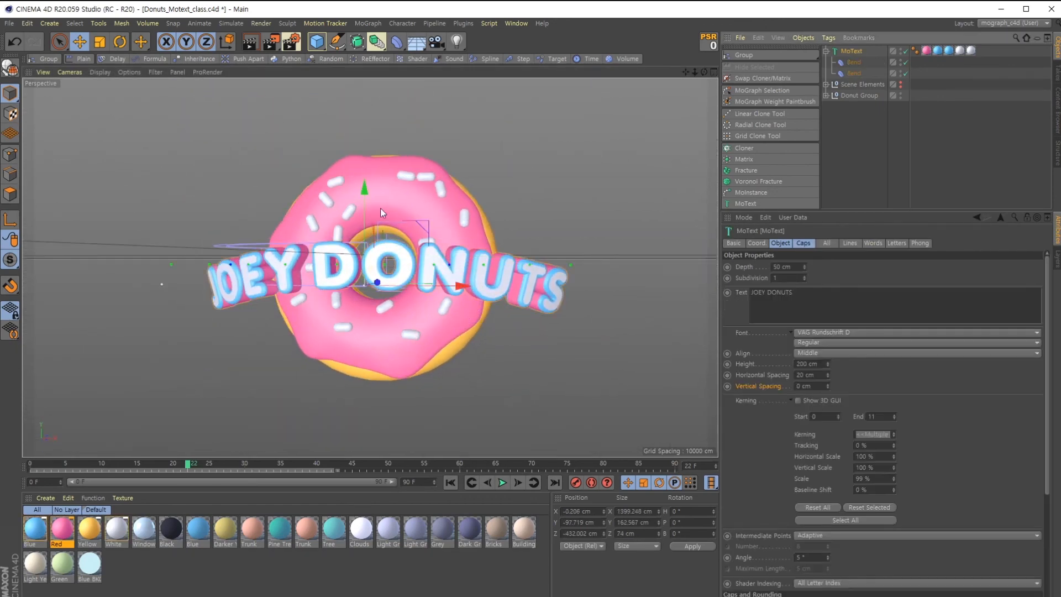
alt+drag(364, 200, 449, 328)
Replace the second Bend deformer with a Shear deformer, placed as a child of the MoText title above the remaining Bend.
click(856, 73)
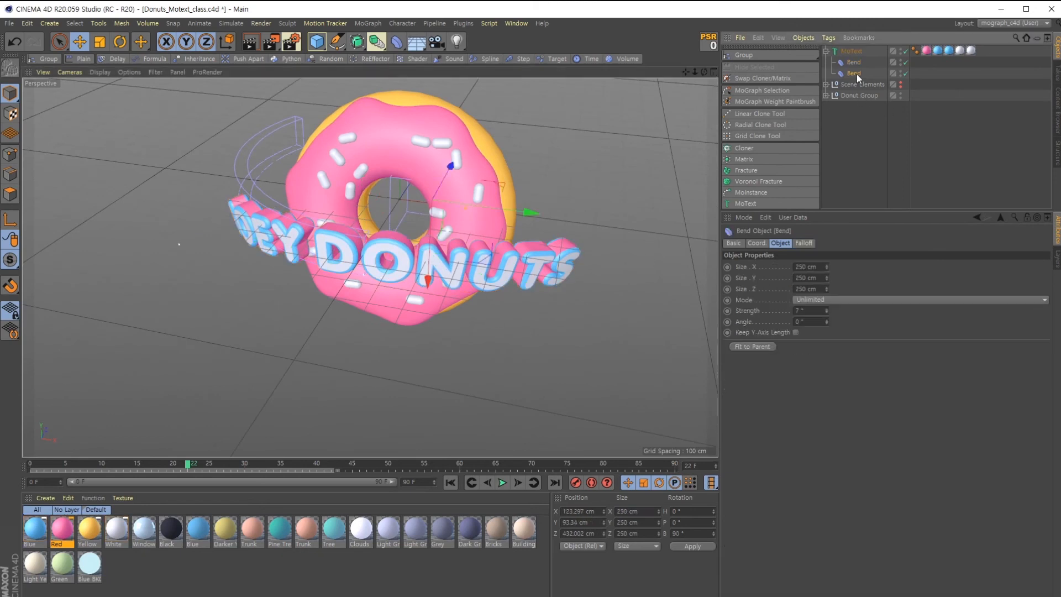
key(Delete)
drag(398, 46, 592, 55)
drag(856, 67, 859, 78)
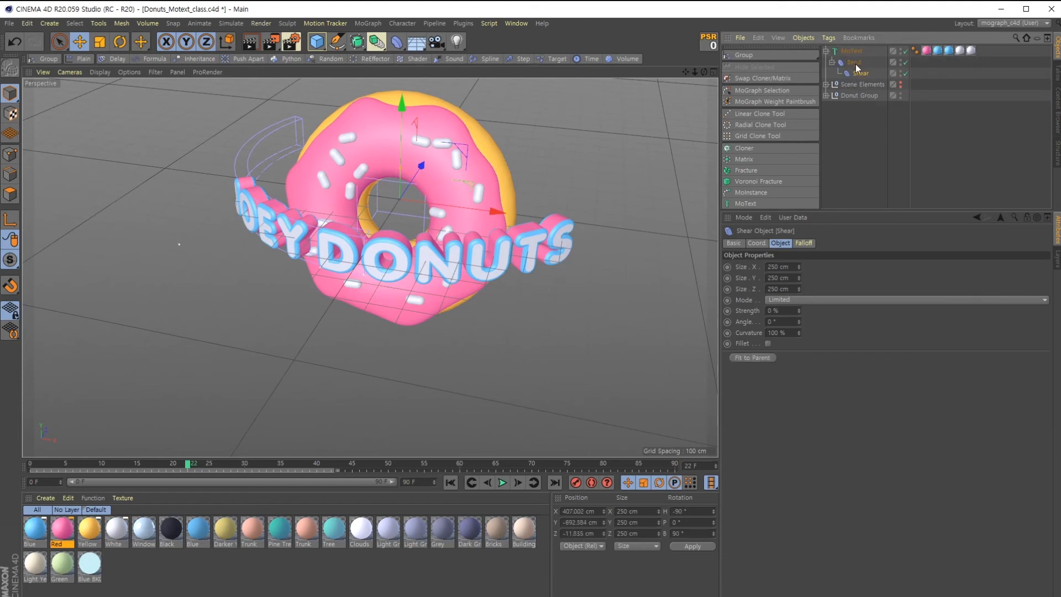
drag(859, 51, 860, 53)
Move the Shear deformer along Z to about 6 cm and set its strength to 111%.
alt+drag(486, 240, 480, 279)
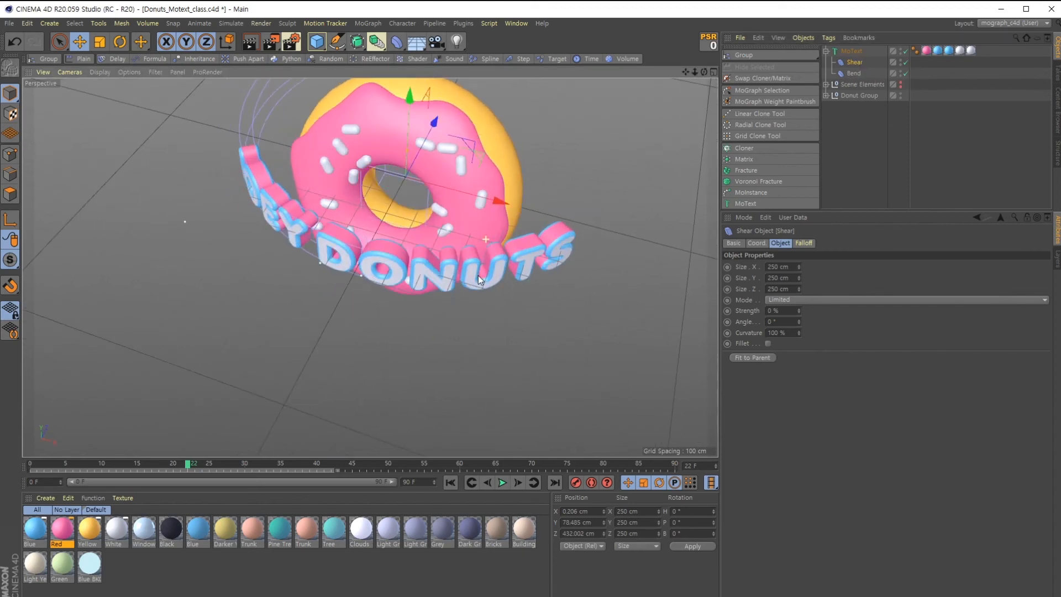
drag(435, 146, 380, 198)
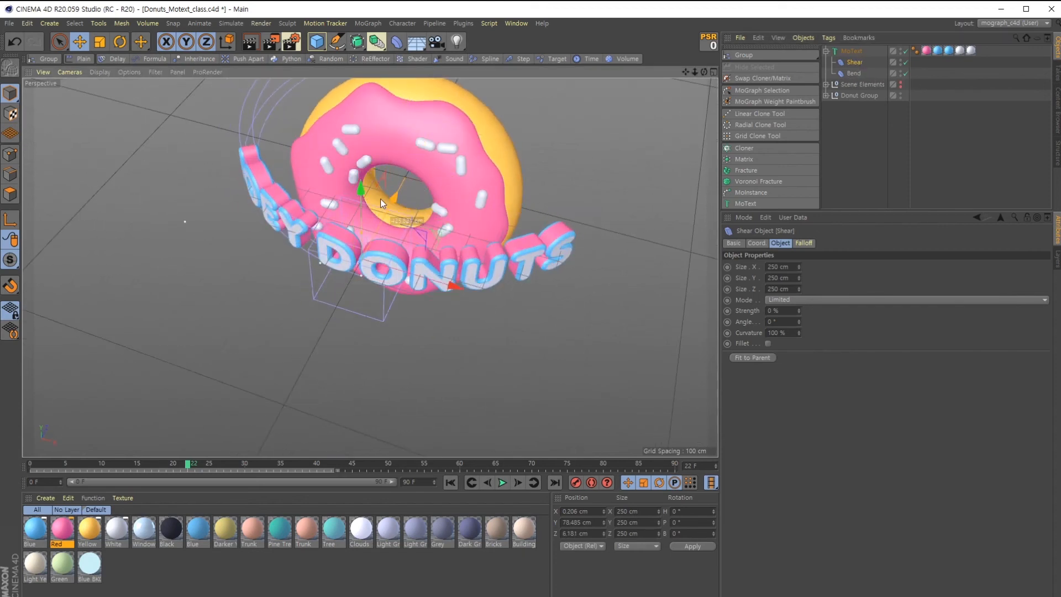
drag(798, 311, 846, 302)
alt+drag(514, 337, 380, 237)
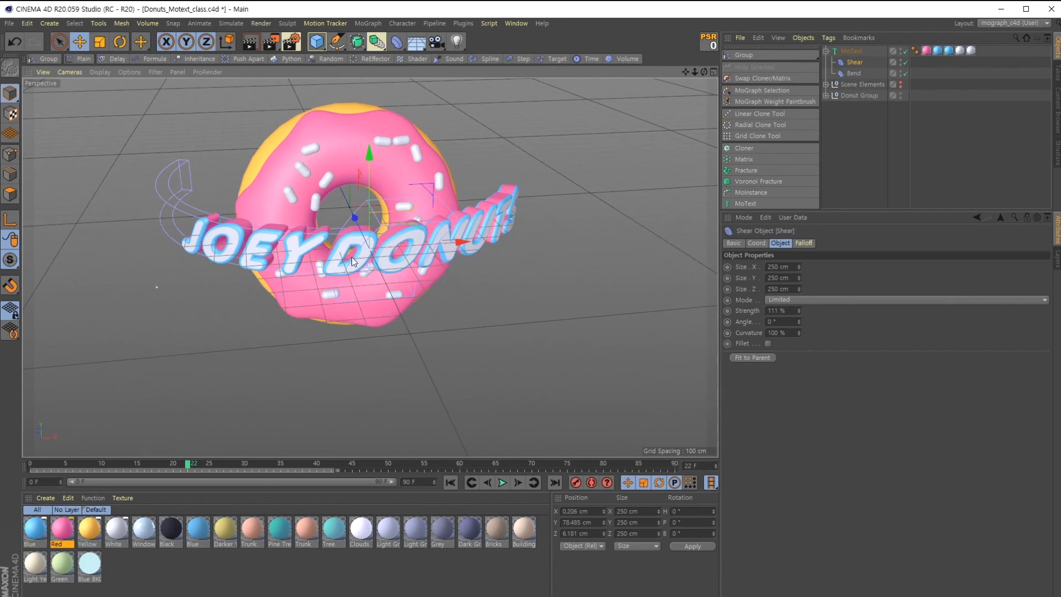
Rotate the Shear deformer to 90° in bank.
alt+drag(410, 205, 310, 289)
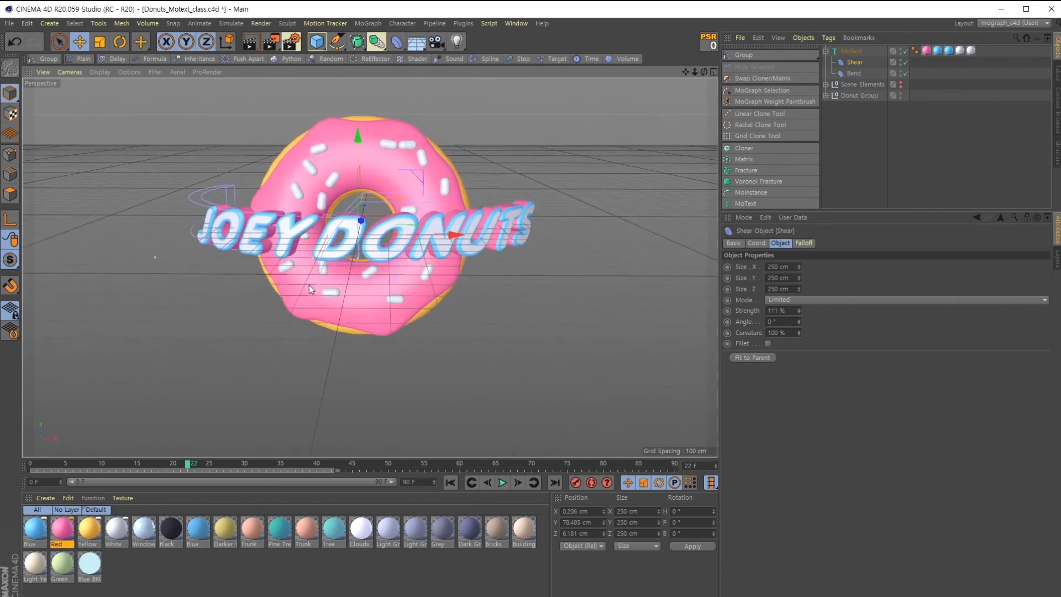
click(120, 45)
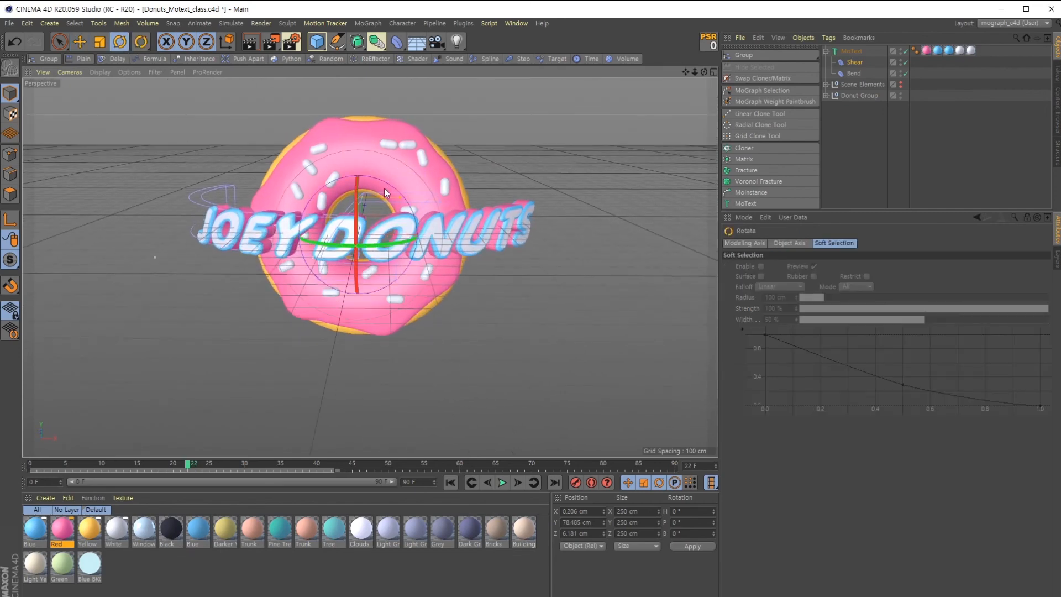
drag(386, 181, 413, 272)
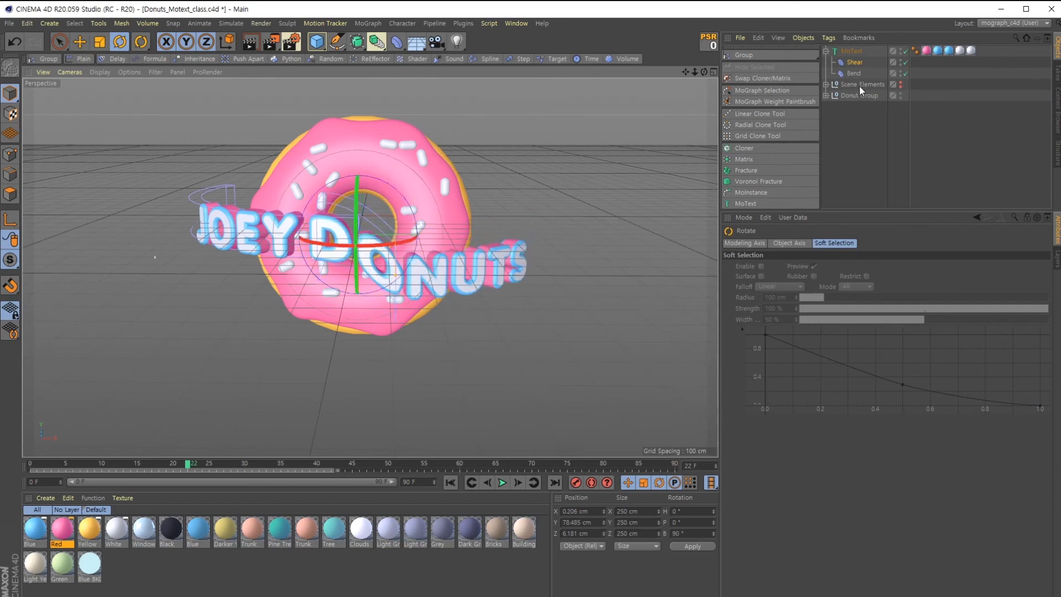
click(855, 71)
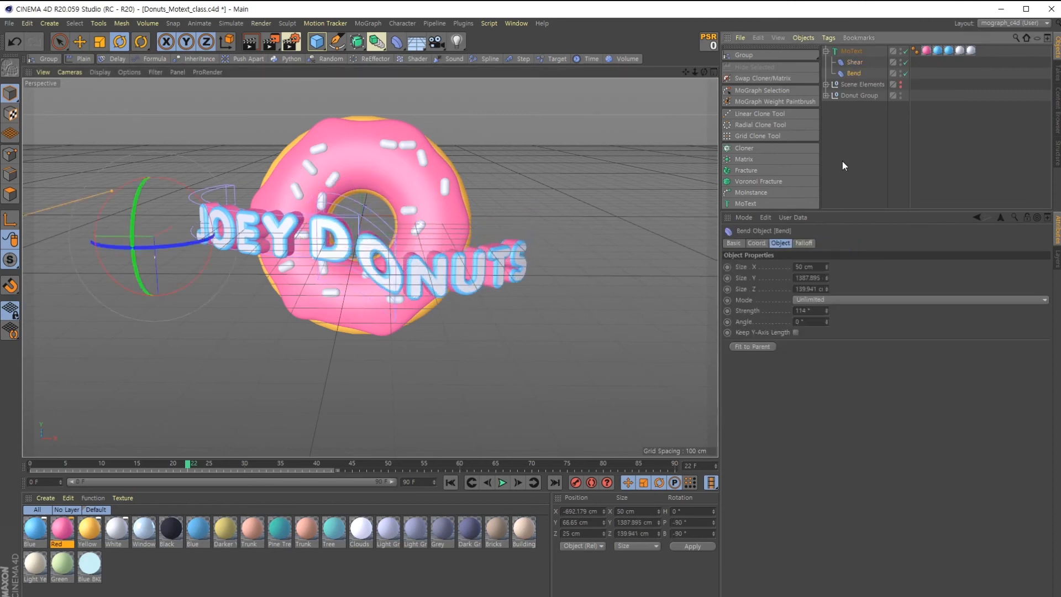
click(825, 300)
click(823, 333)
drag(827, 310, 826, 313)
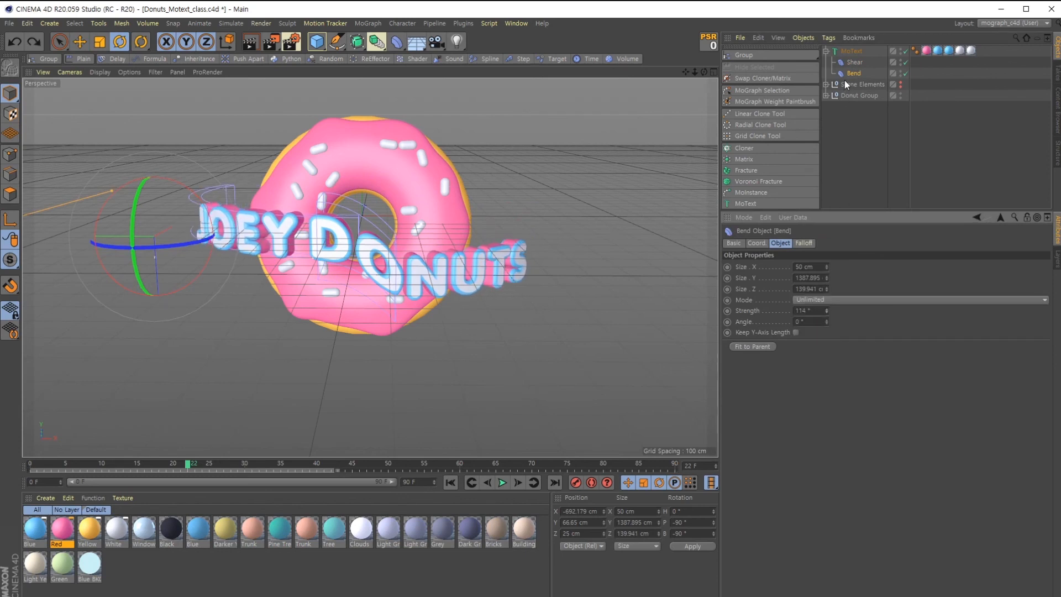
Set the Shear deformer's mode to Unlimited and its strength to 20%.
click(853, 63)
click(830, 298)
click(827, 330)
click(798, 310)
drag(798, 309, 798, 369)
alt+drag(407, 296, 419, 293)
Move the Shear deformer along X to about 69 cm, and undo a trial vertical move.
click(84, 44)
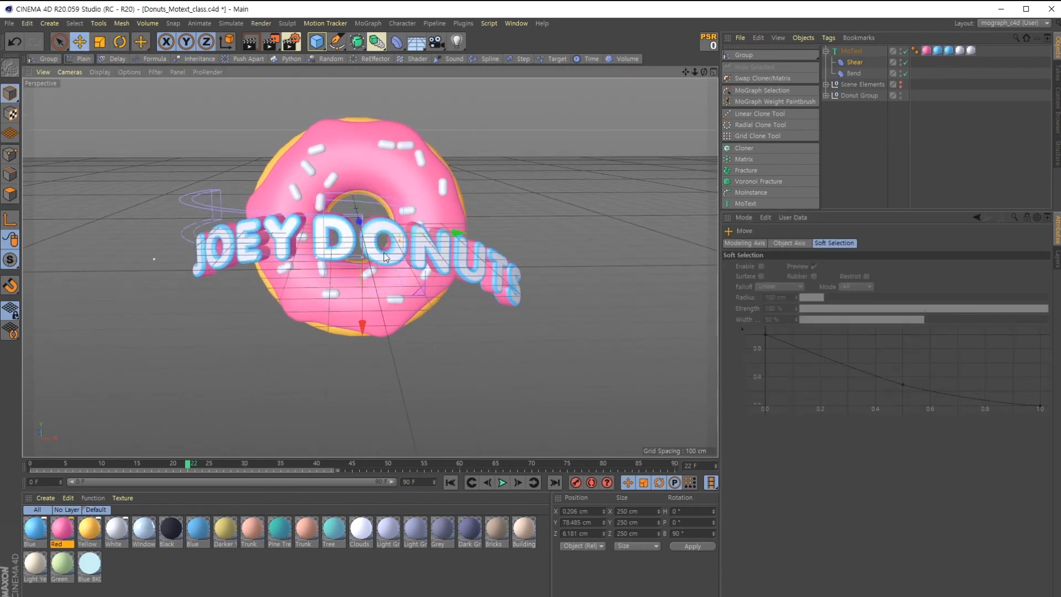
drag(450, 233, 472, 234)
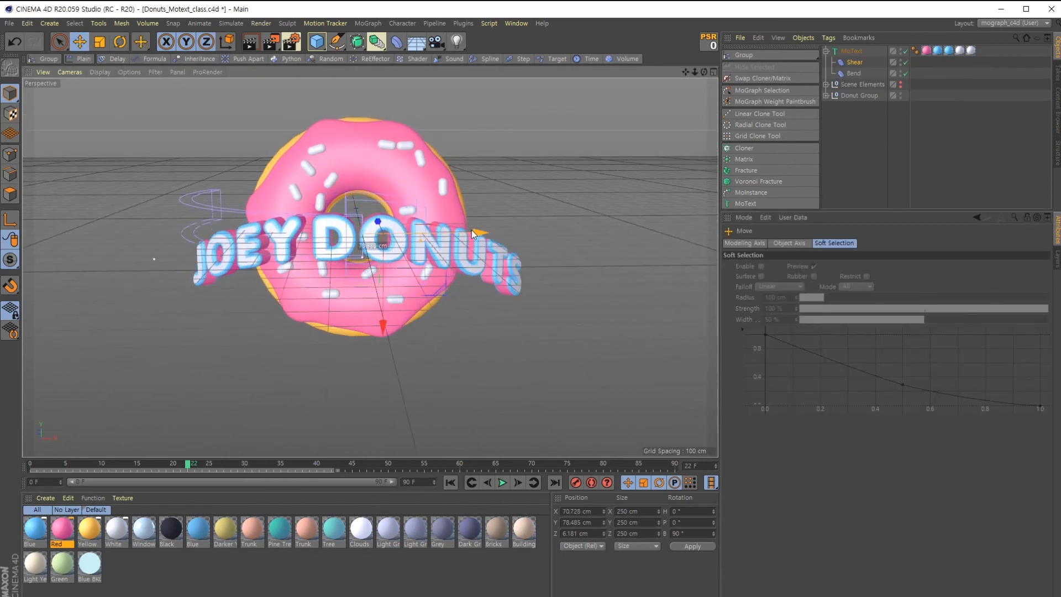
mouse_move(383, 326)
mouse_down()
mouse_move(383, 314)
mouse_move(379, 337)
mouse_up()
key(ctrl+z)
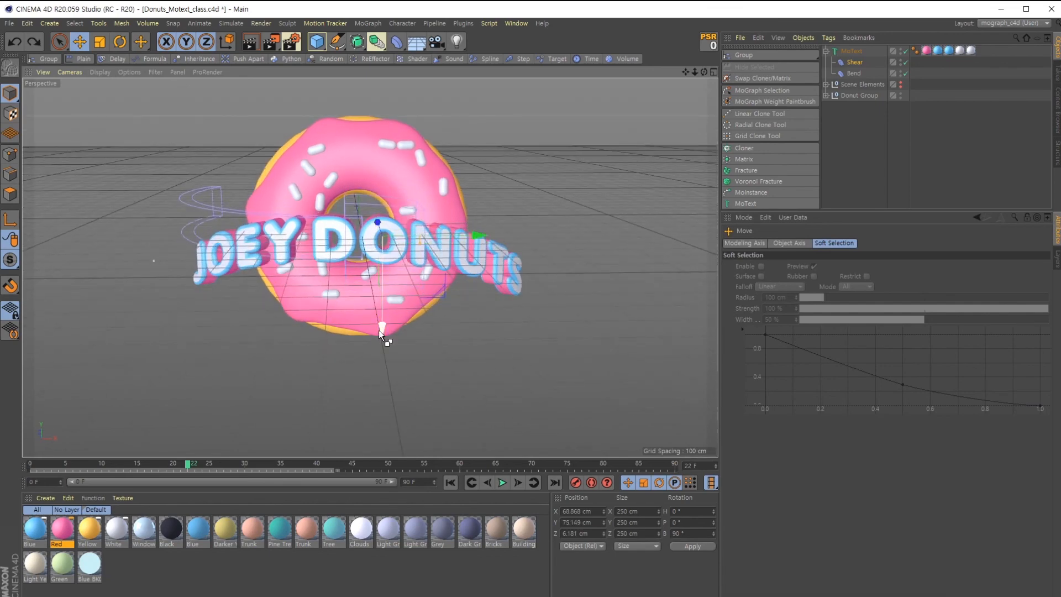
Enlarge the Shear deformer around the title to X 255 cm, Y 1453 cm and Z 355 cm.
click(854, 74)
alt+drag(428, 260, 421, 332)
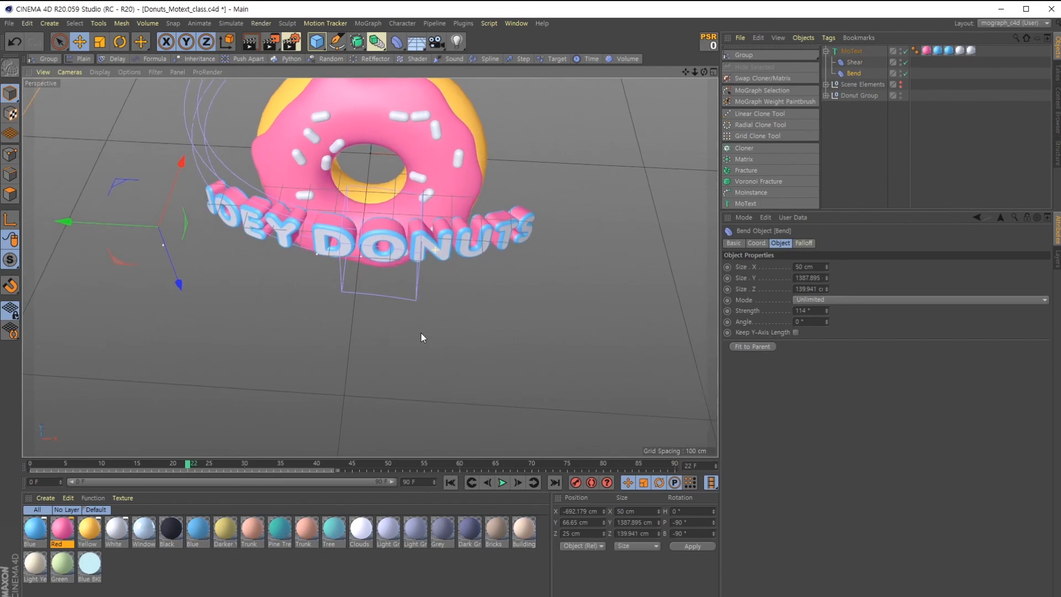
click(854, 63)
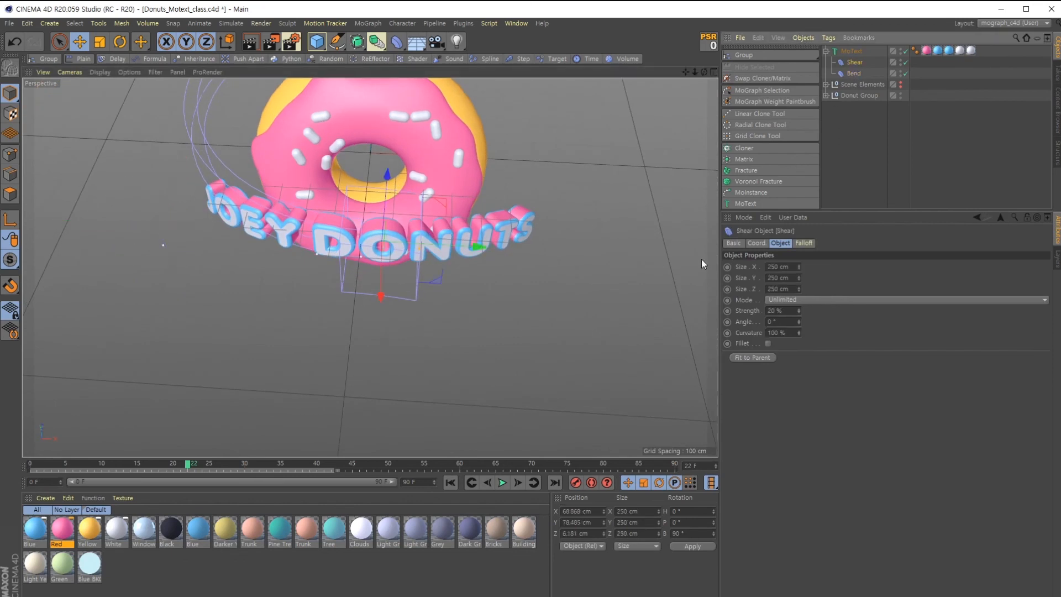
drag(799, 267, 799, 179)
drag(799, 289, 799, 221)
alt+drag(310, 387, 287, 372)
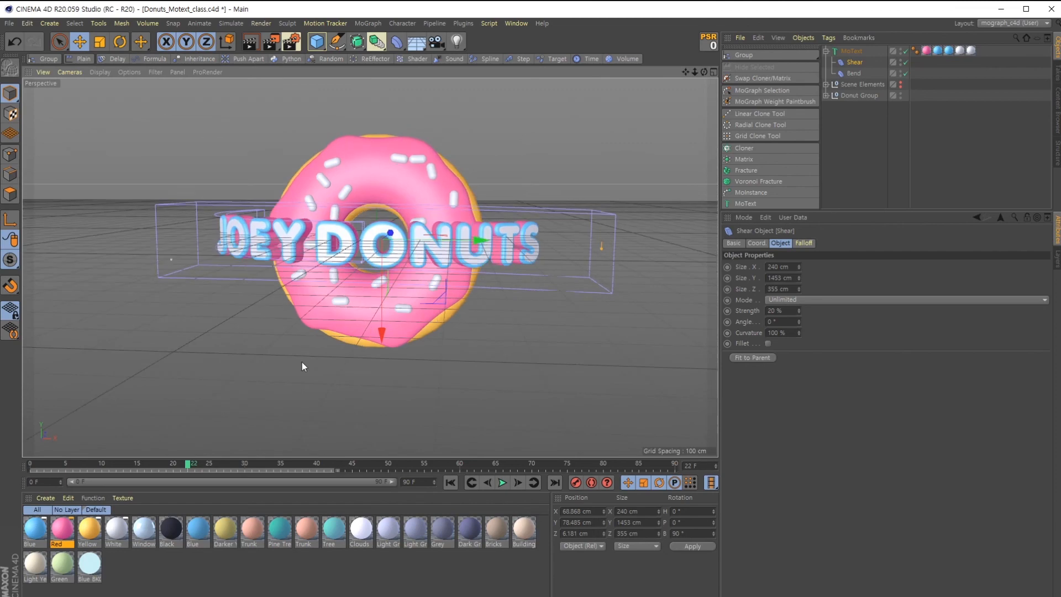
drag(799, 266, 799, 257)
Move the Shear deformer along Z to about 184 cm and set its size to X 280 cm, Y 1489 cm and Z 448 cm.
alt+drag(300, 308, 376, 347)
drag(385, 294, 405, 254)
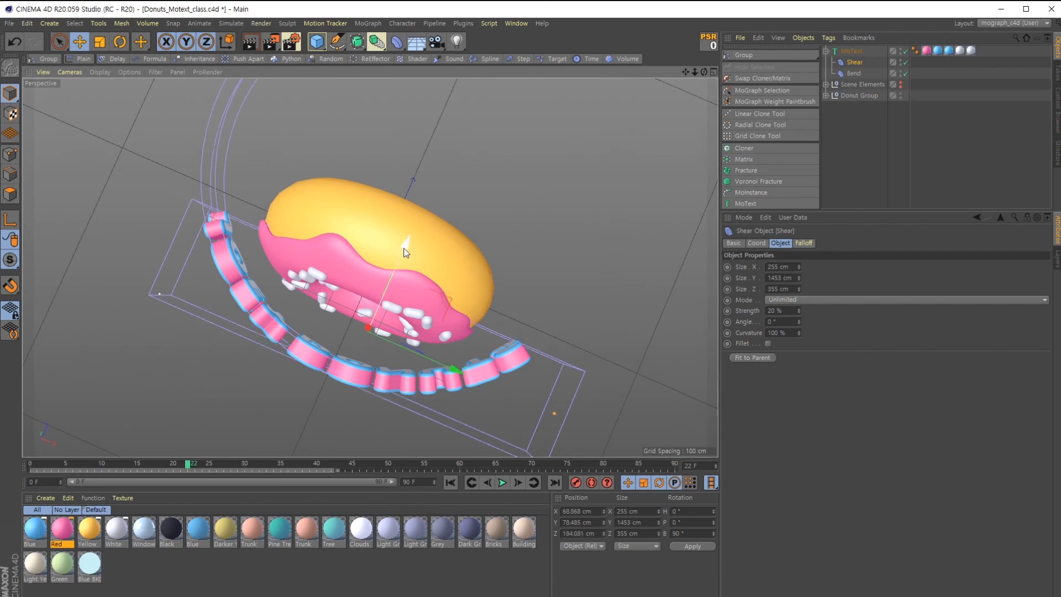
mouse_move(799, 267)
mouse_down()
mouse_move(799, 256)
mouse_move(798, 279)
mouse_move(799, 268)
mouse_up()
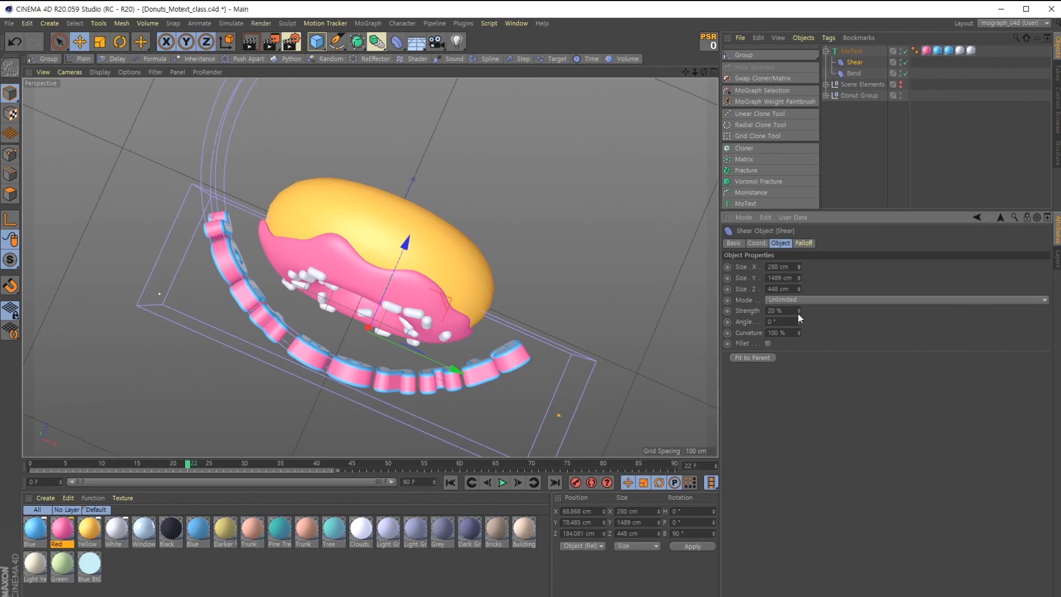
Increase the Shear deformer's strength to 135%.
alt+drag(635, 339, 621, 222)
drag(798, 310, 798, 241)
click(83, 45)
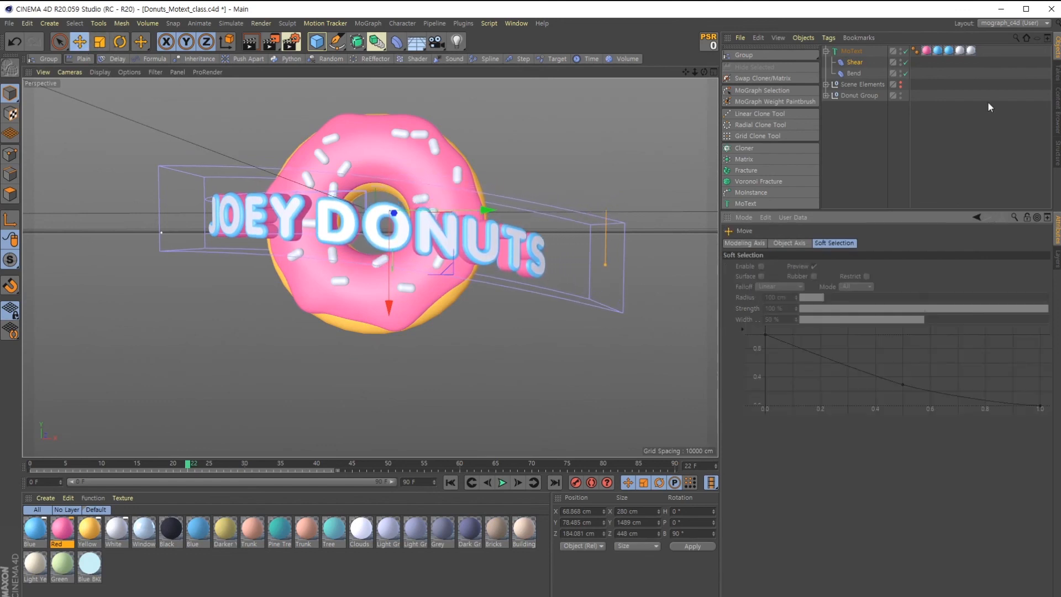
Try moving the Shear deformer along X and undo the move.
click(853, 74)
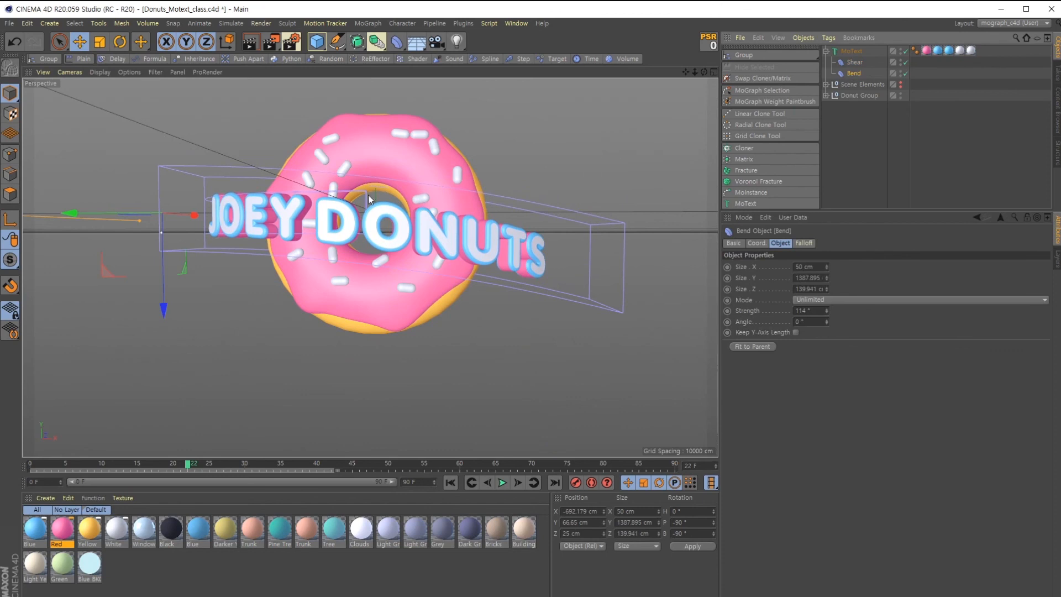
click(855, 62)
mouse_move(483, 211)
mouse_down()
mouse_move(439, 211)
mouse_move(516, 201)
mouse_move(500, 218)
mouse_up()
key(ctrl+z)
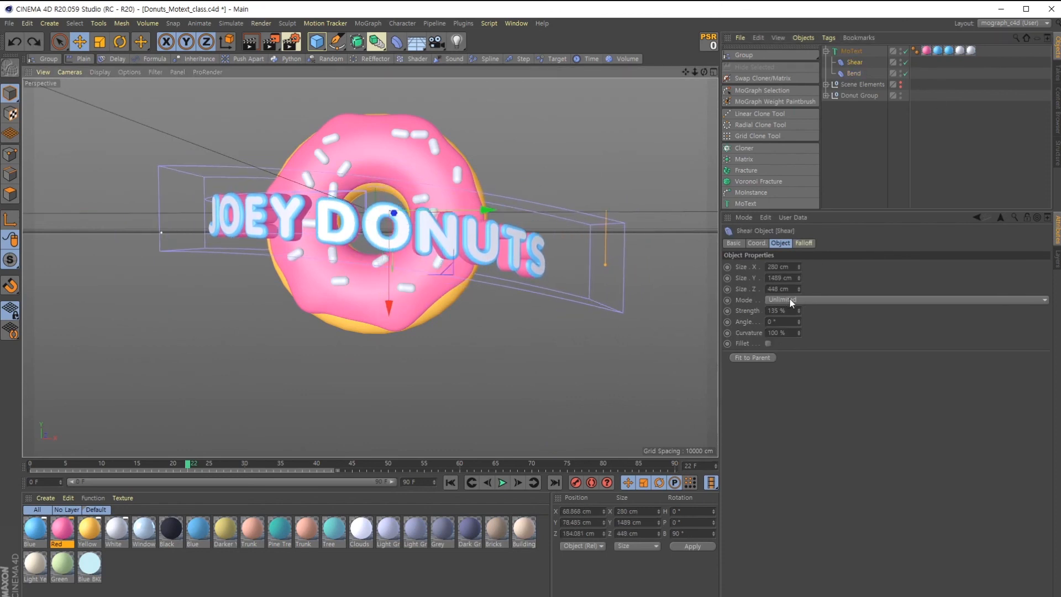
Set the Shear deformer's Y size to 1275 cm, adjust its strength, and shift it along X toward the final letter of the title.
drag(798, 322, 798, 300)
key(ctrl+z)
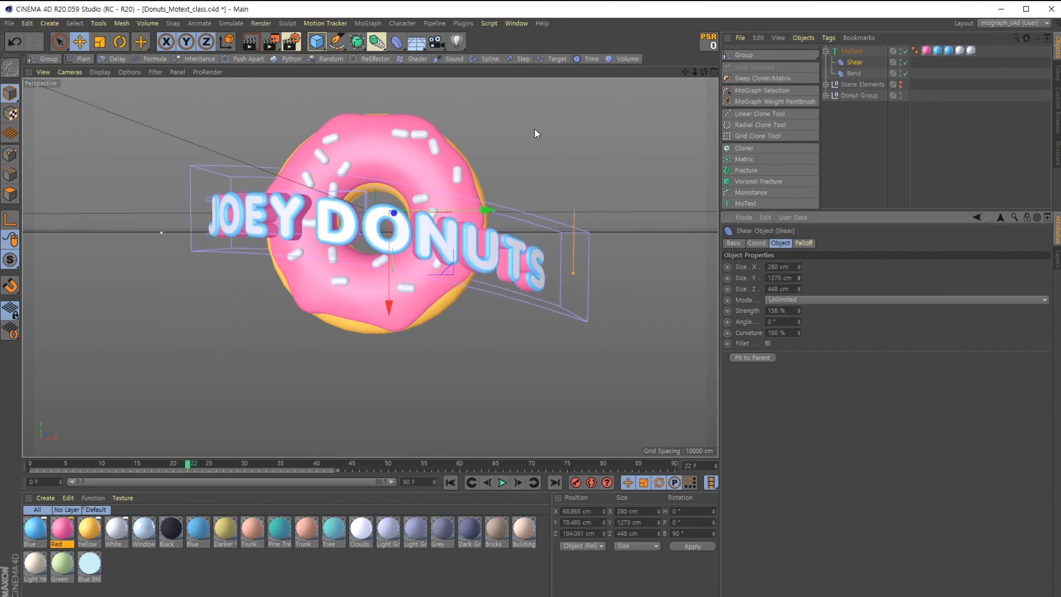
drag(489, 210, 639, 216)
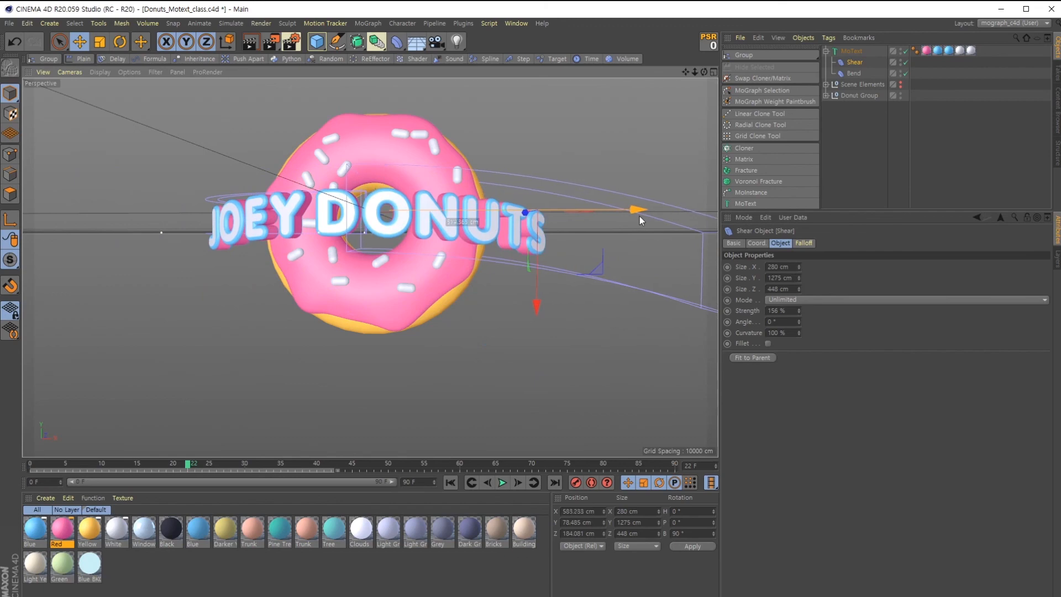
drag(799, 307, 799, 283)
Inspect the title's curve around the donut from several angles, both deselected and with the MoText object selected.
alt+drag(433, 274, 502, 271)
alt+drag(520, 349, 334, 242)
alt+drag(417, 230, 405, 301)
click(594, 270)
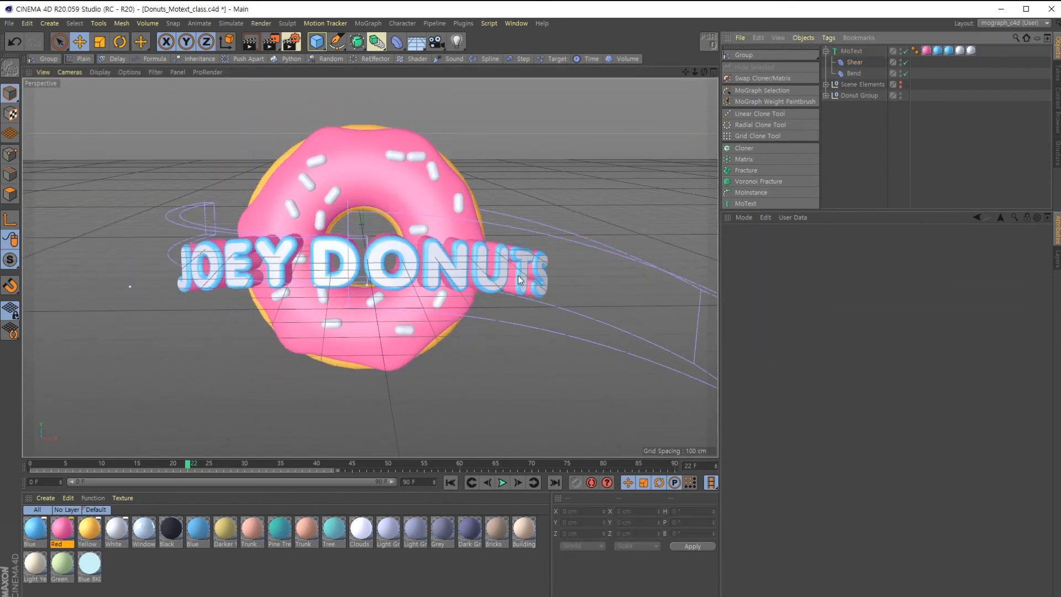
click(851, 51)
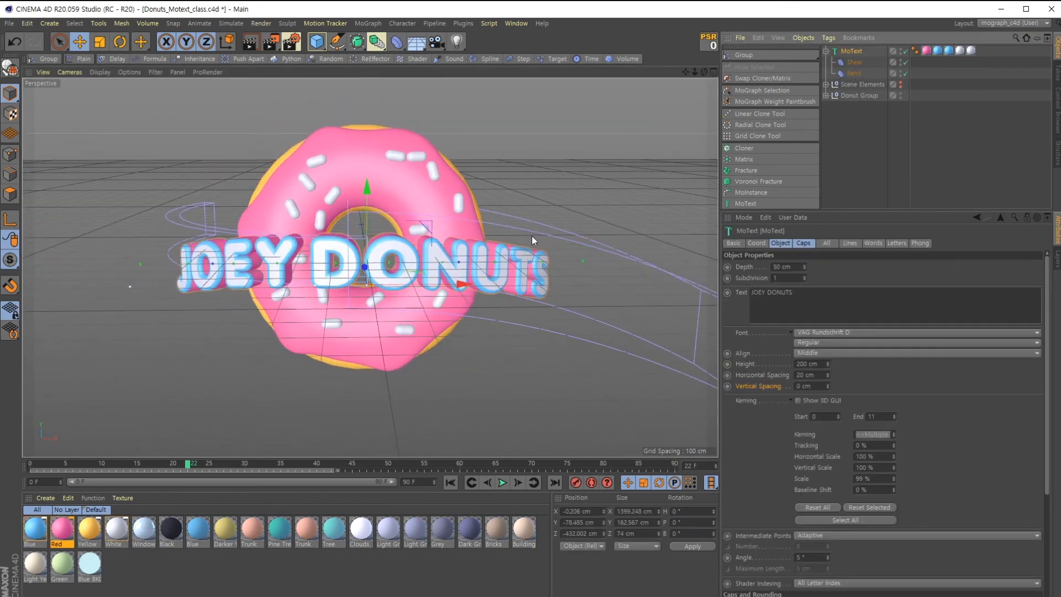
alt+drag(532, 235, 532, 225)
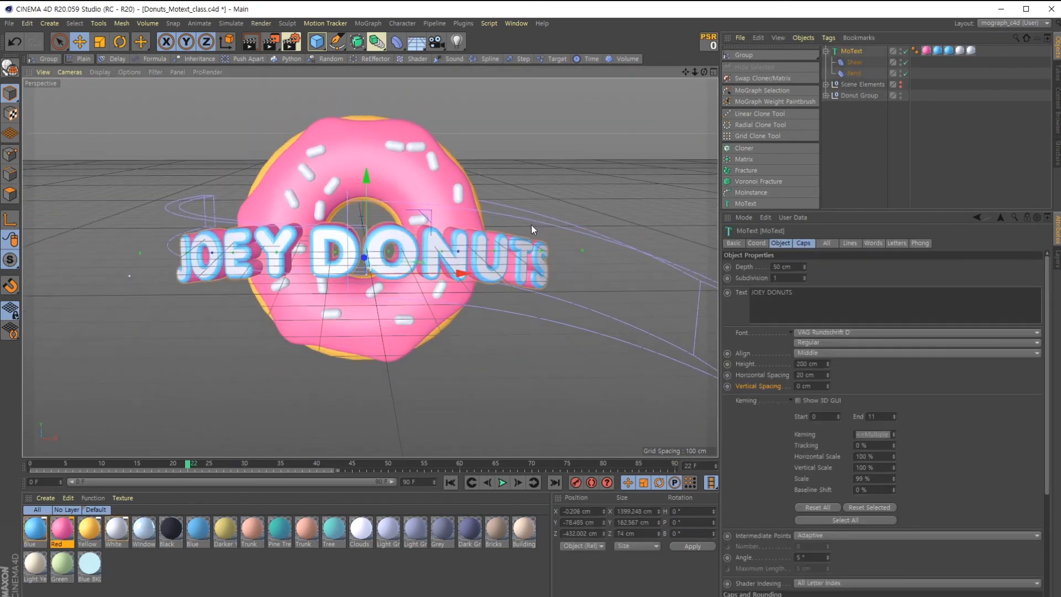
Check the Shear deformer's placement around the title in the four-view layout, including the top view, and return to the perspective view.
click(854, 62)
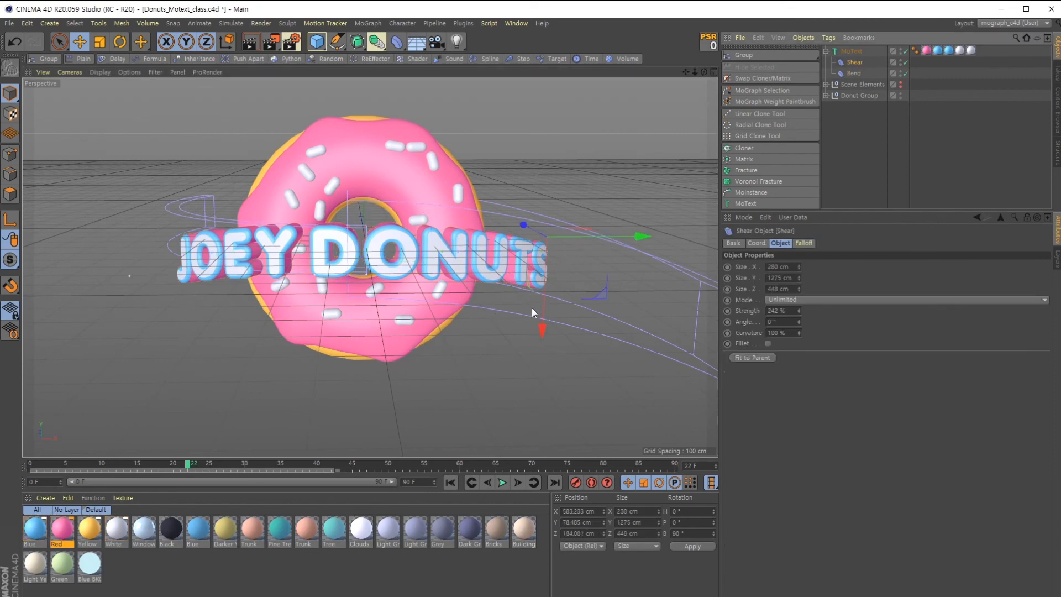
middle_click(493, 327)
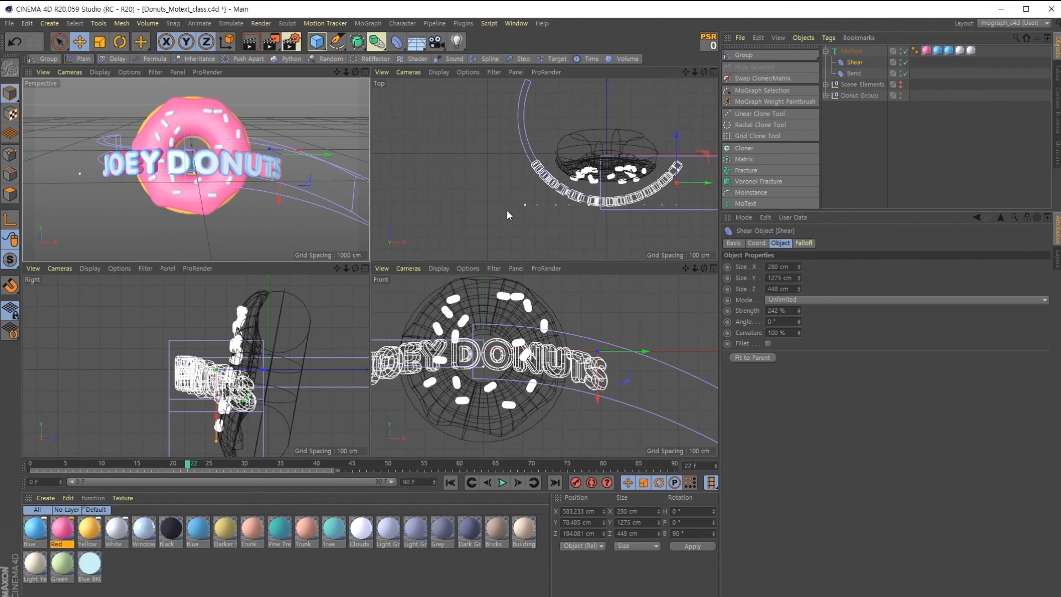
scroll(529, 230, up, 2)
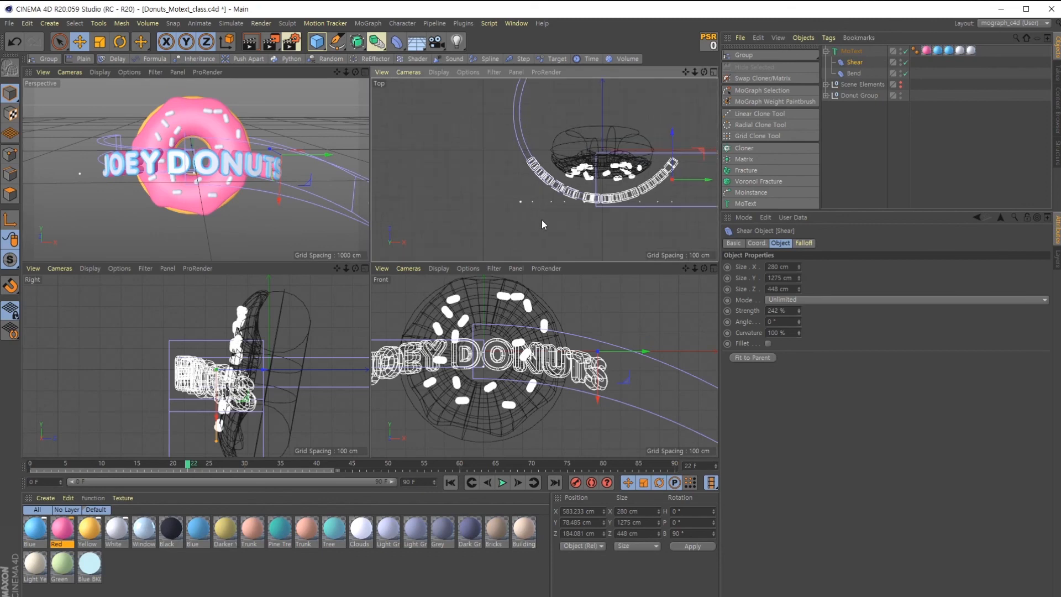
middle_click(268, 224)
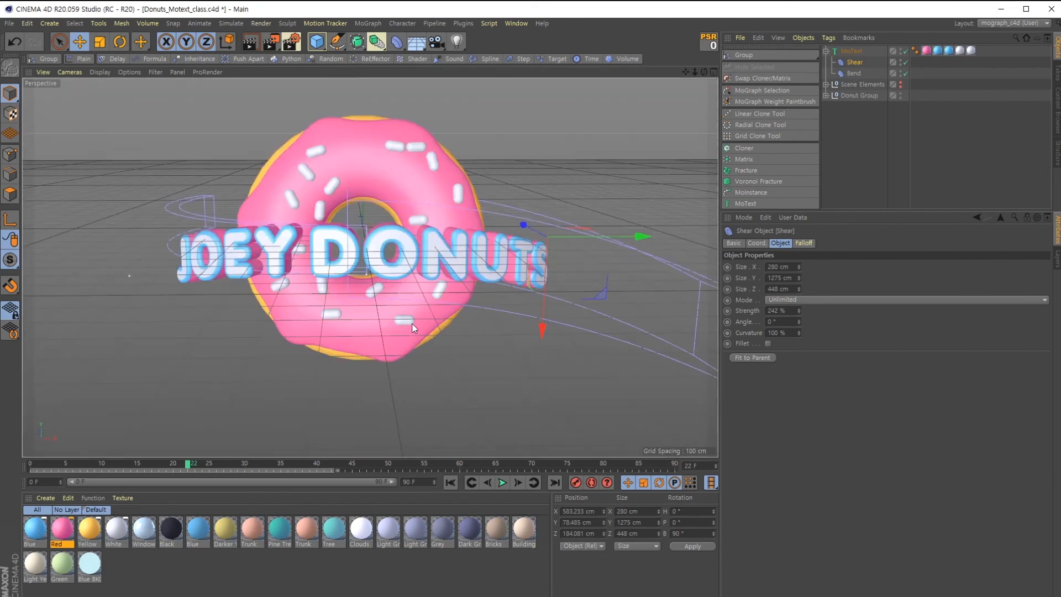
Deselect everything and hide the Bend and Shear deformer cages in the viewport.
click(871, 162)
alt+middle_drag(519, 277, 497, 315)
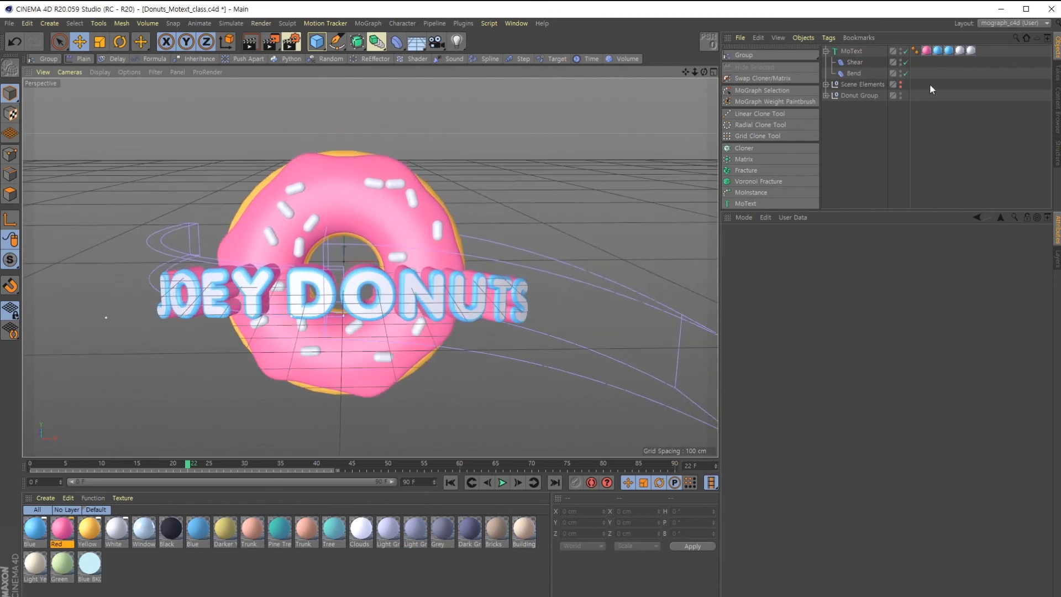
click(900, 71)
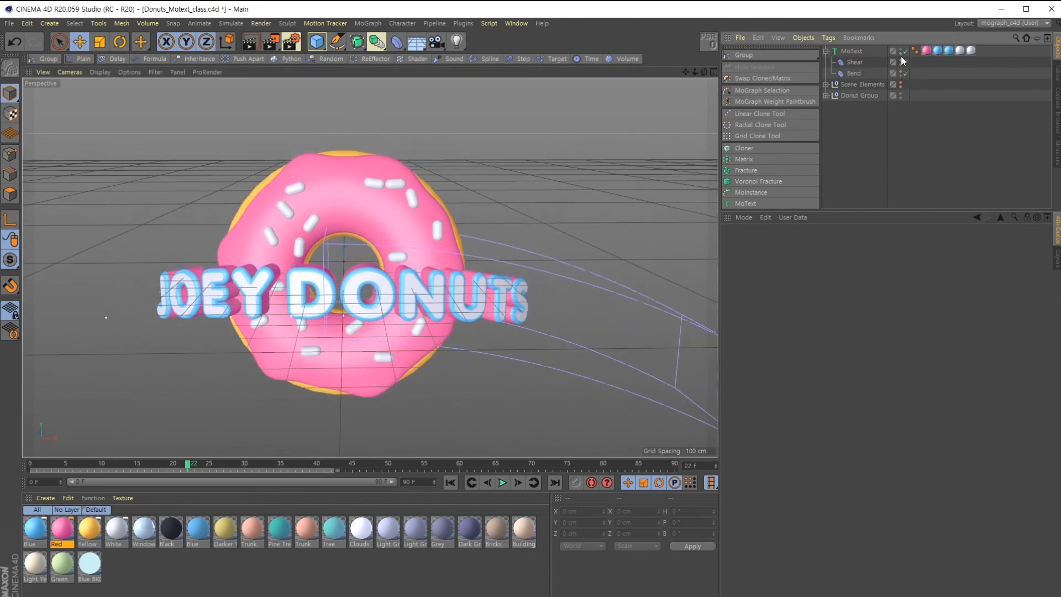
click(901, 60)
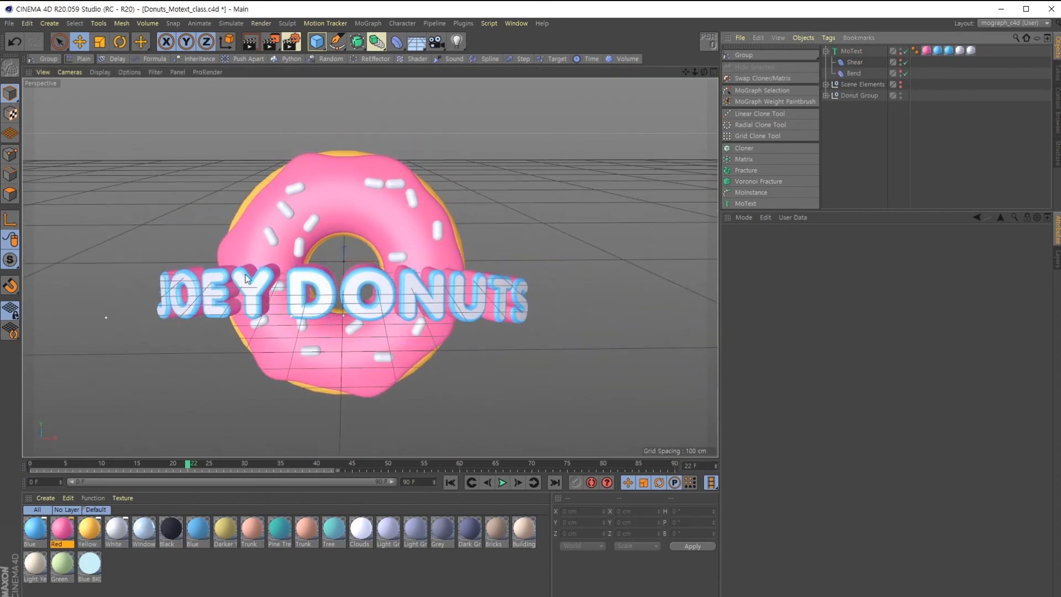
Raise the MoText title along Y to about -21 cm, across the donut's hole, and check its placement from above and the front.
alt+middle_drag(470, 260, 489, 231)
click(851, 50)
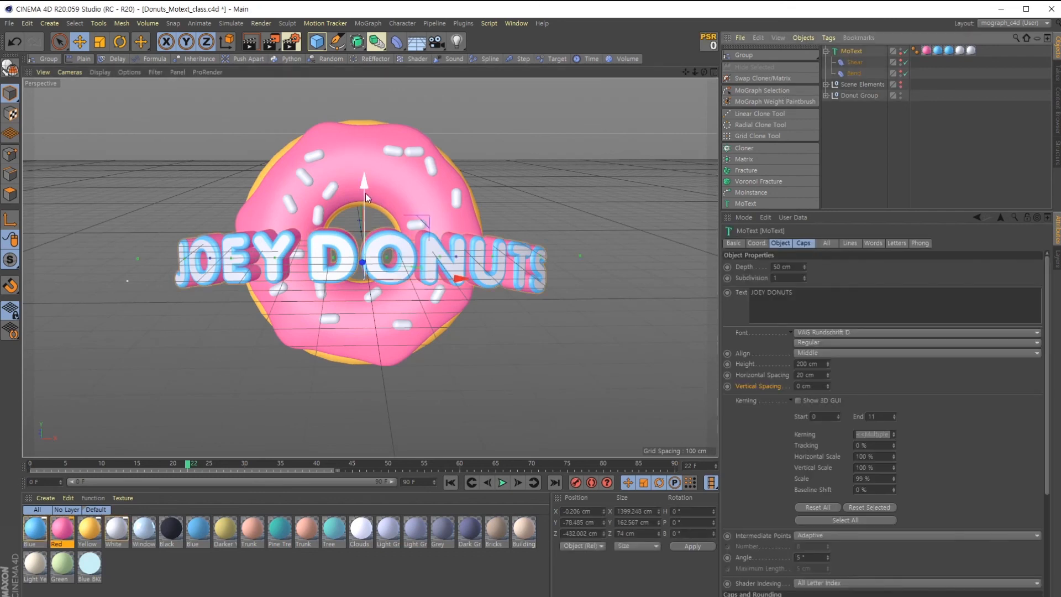
drag(365, 190, 363, 174)
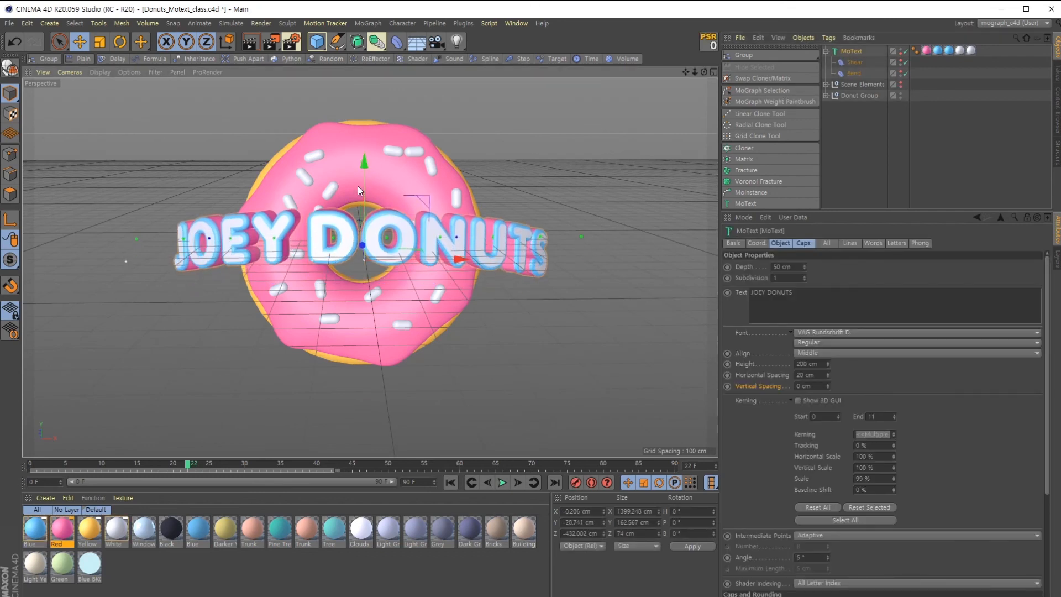
alt+drag(451, 310, 405, 368)
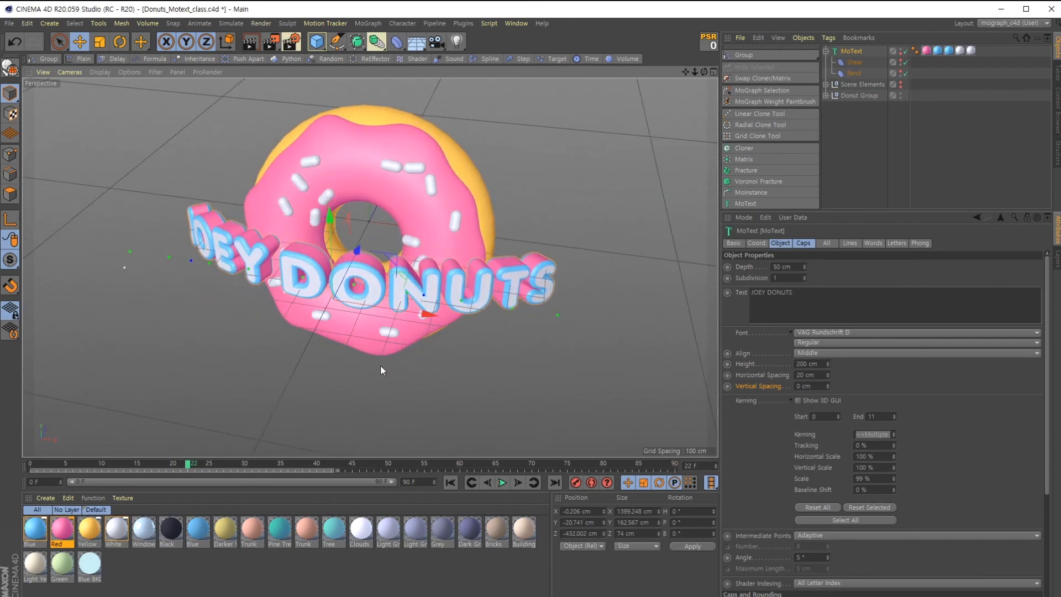
alt+drag(380, 366, 425, 272)
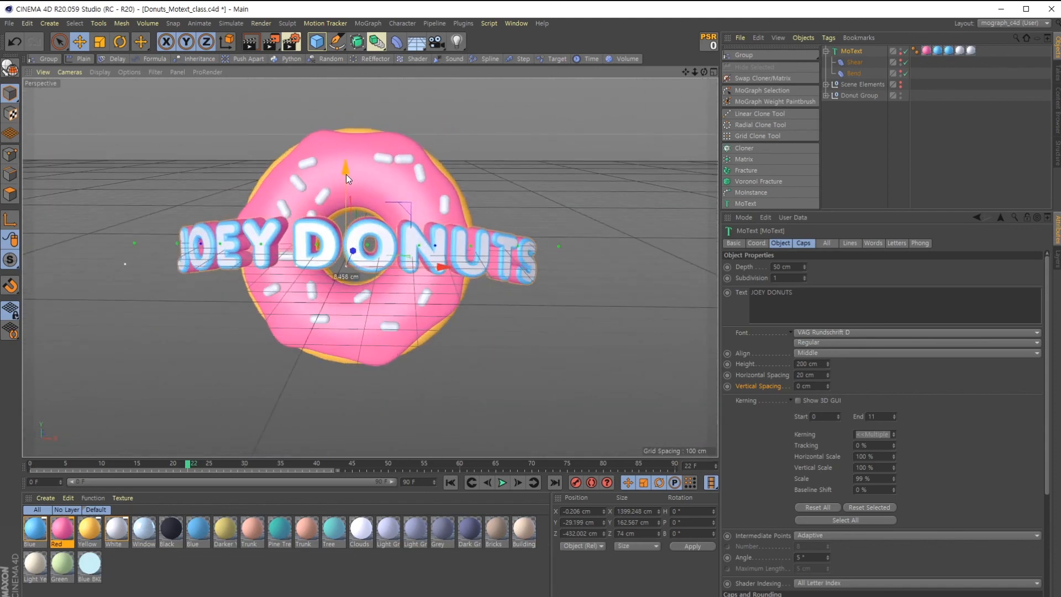